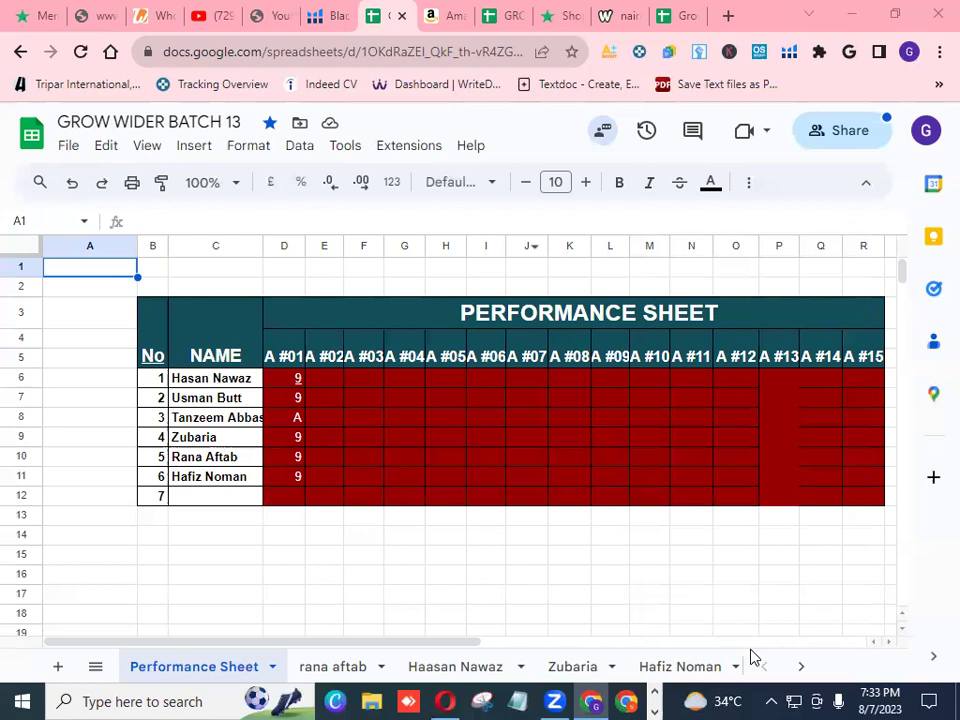
# - Open the assignment sheet of the student listed first and examine its ASSIGNMENT # 1 heading and the product table starting in row 30
pyautogui.click(799, 668)
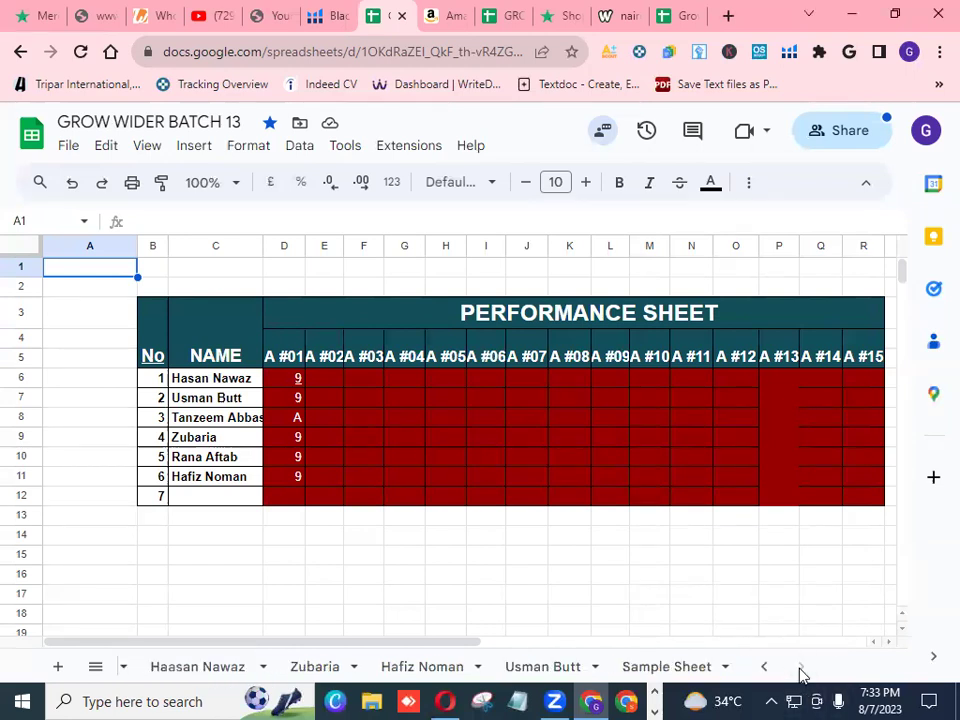
pyautogui.click(765, 670)
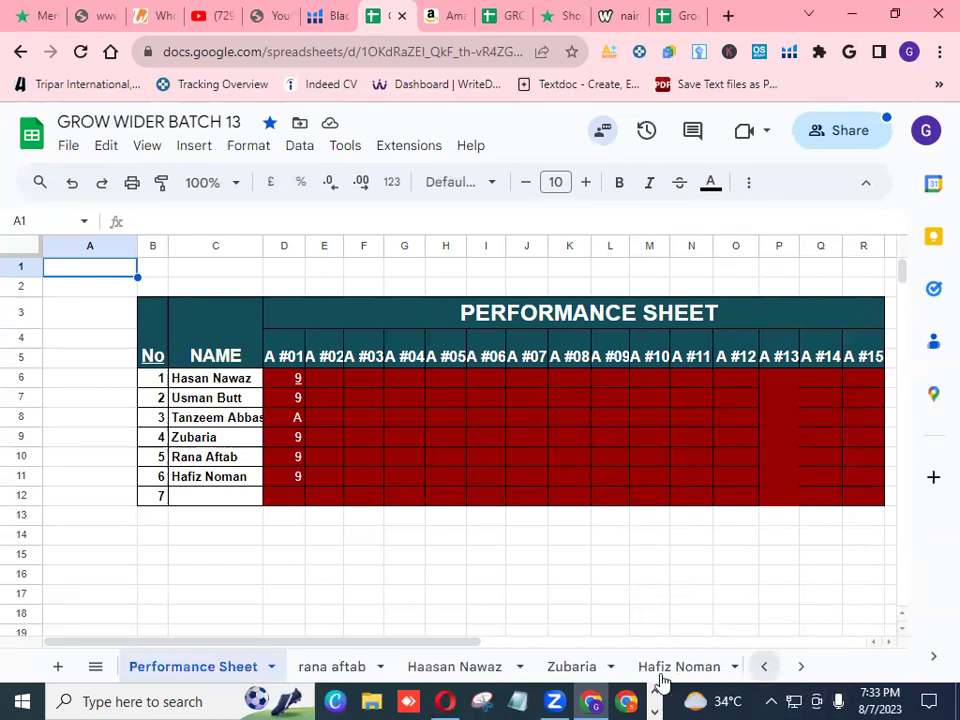
pyautogui.click(474, 670)
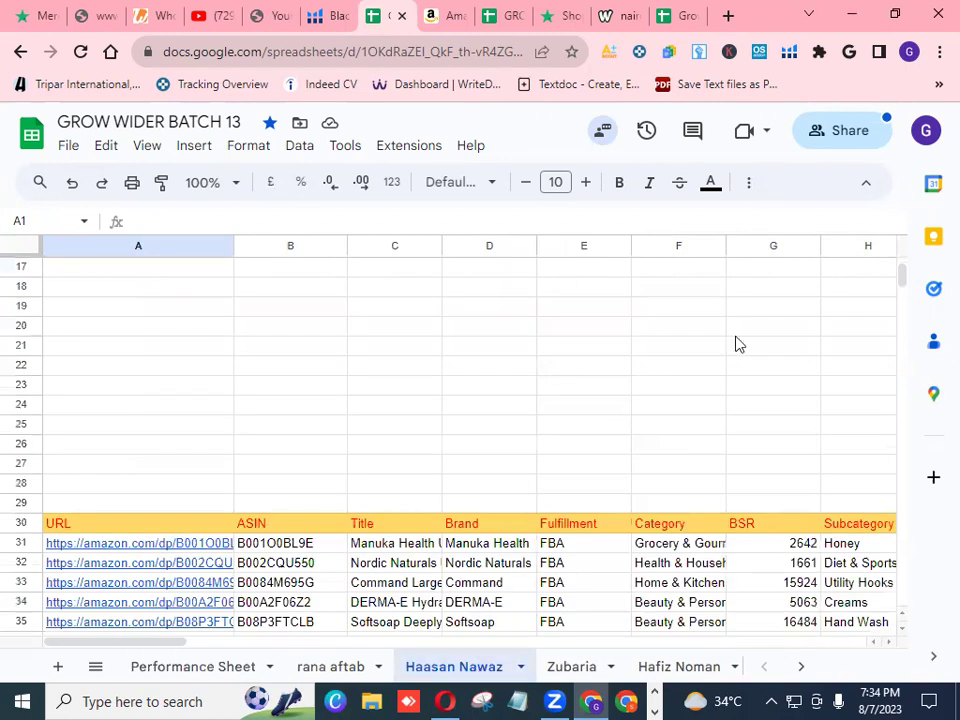
pyautogui.scroll(3, 741, 337)
pyautogui.scroll(-3, 741, 337)
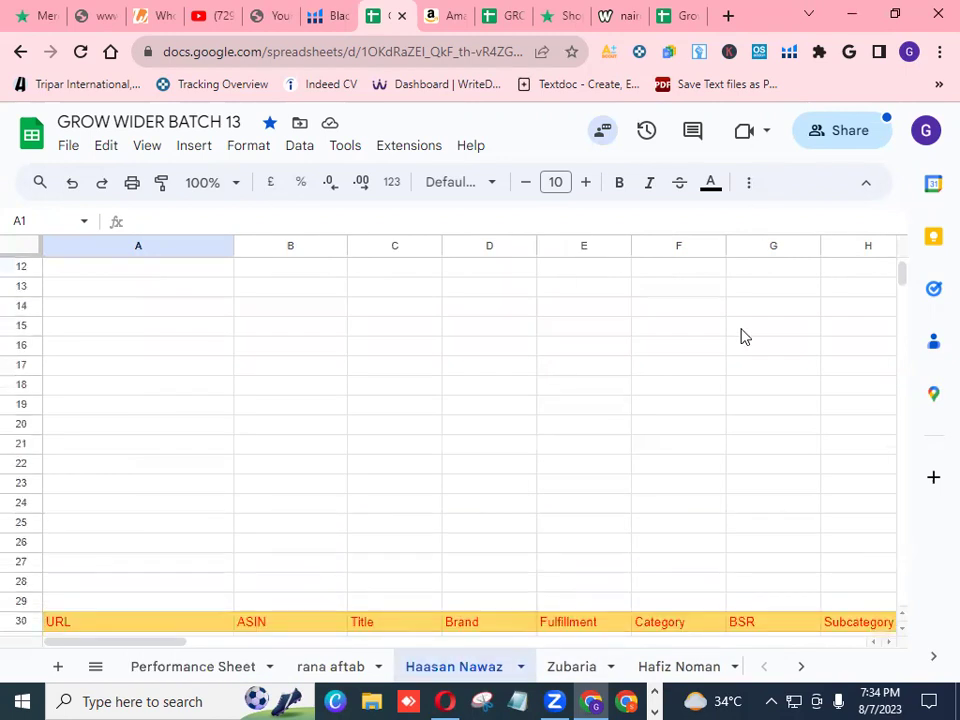
pyautogui.scroll(-3, 741, 337)
pyautogui.scroll(5, 741, 337)
pyautogui.click(741, 337)
pyautogui.scroll(4, 741, 337)
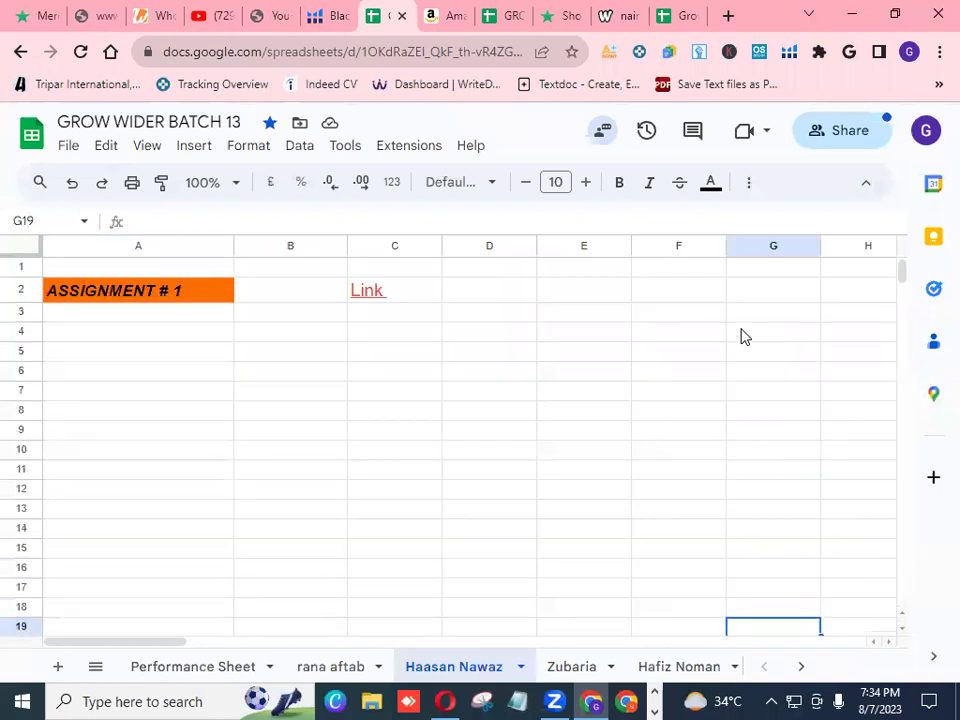
pyautogui.scroll(-4, 741, 337)
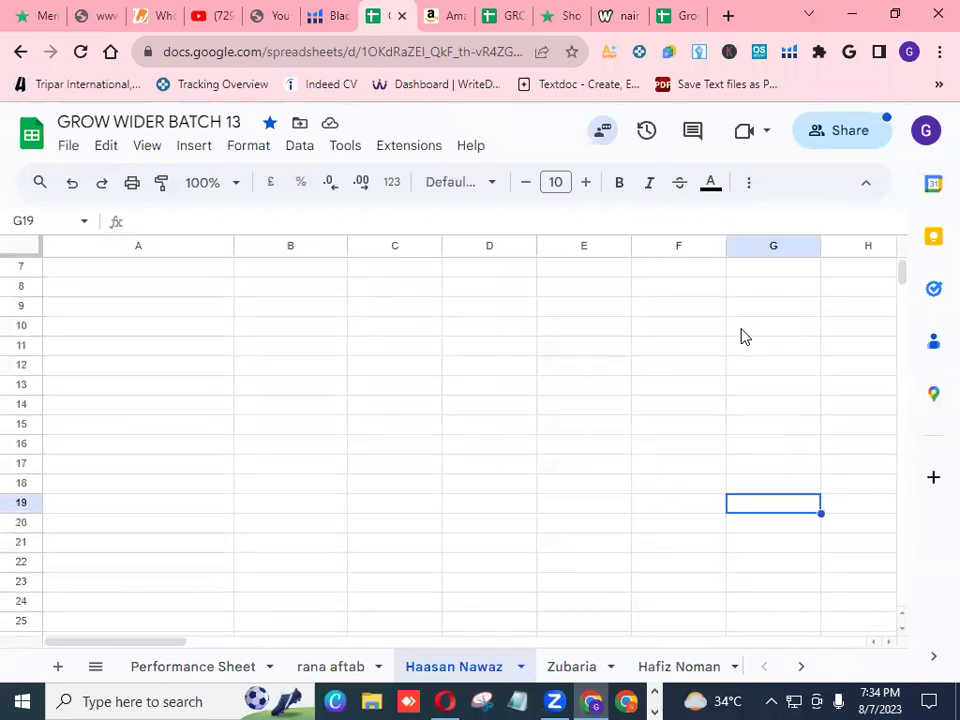
pyautogui.scroll(-3, 741, 337)
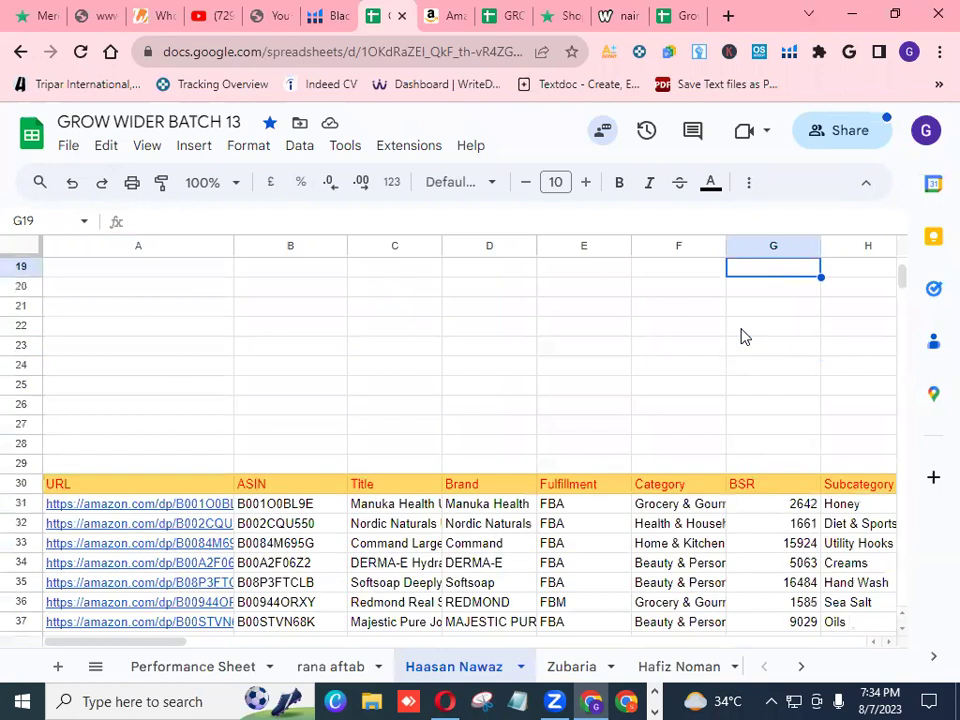
pyautogui.scroll(-1, 741, 337)
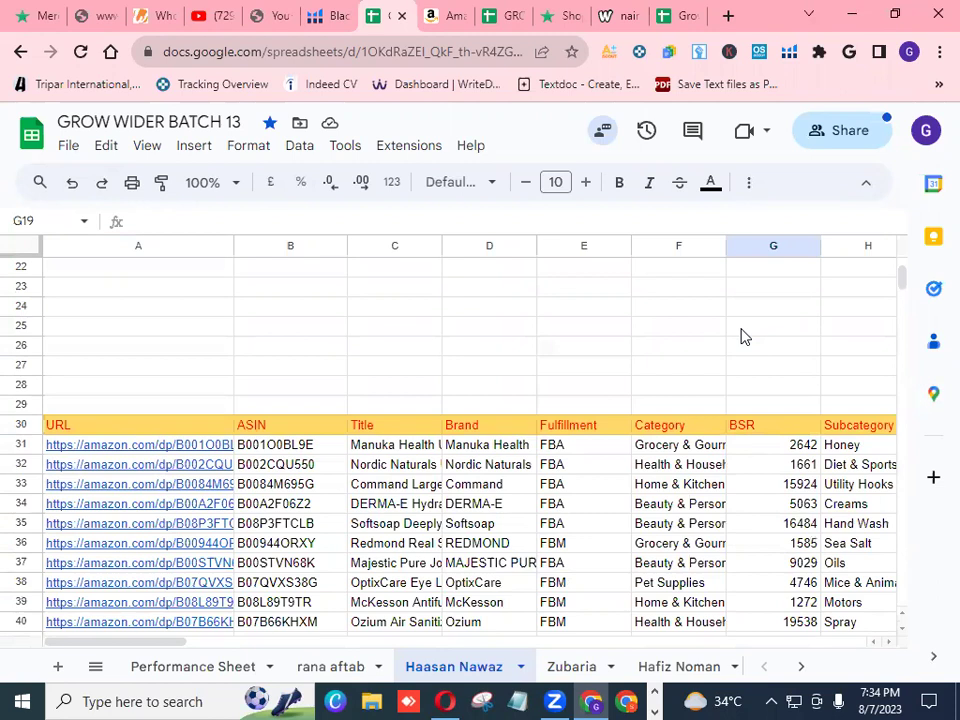
pyautogui.scroll(6, 742, 337)
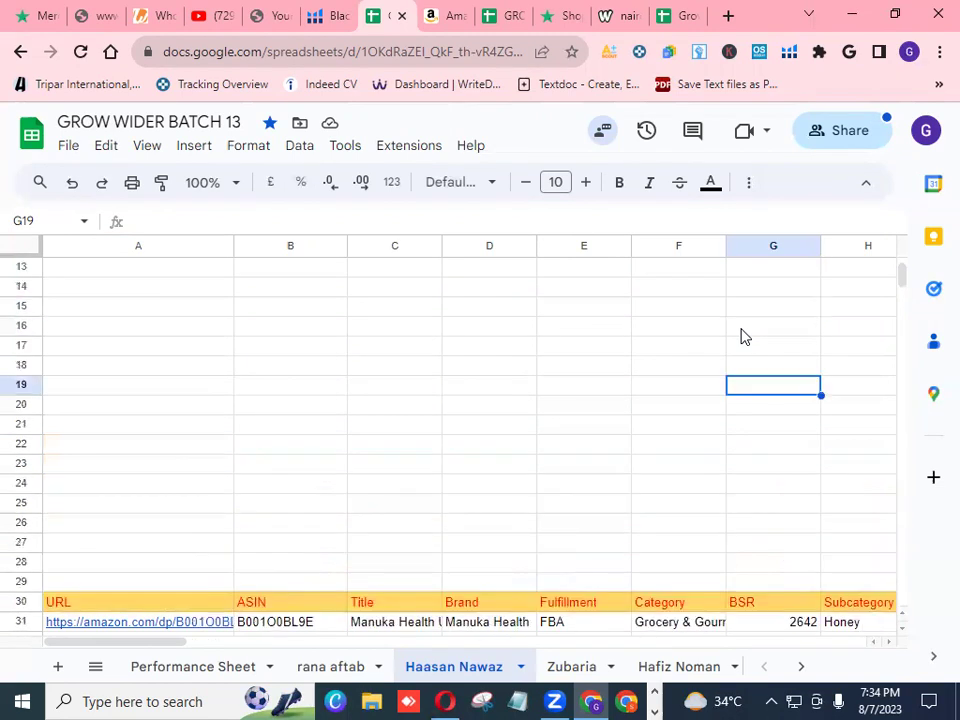
pyautogui.scroll(2, 742, 337)
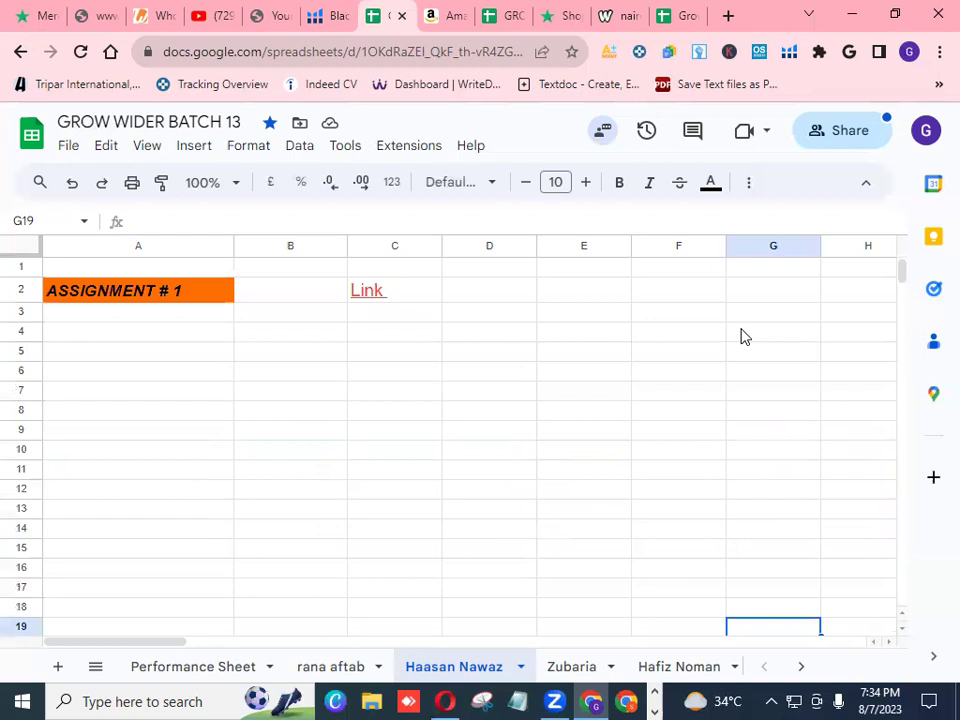
# - Check the first student's product table columns from URL and ASIN through Fulfillment, Category, BSR and Subcategory
pyautogui.scroll(-5, 741, 336)
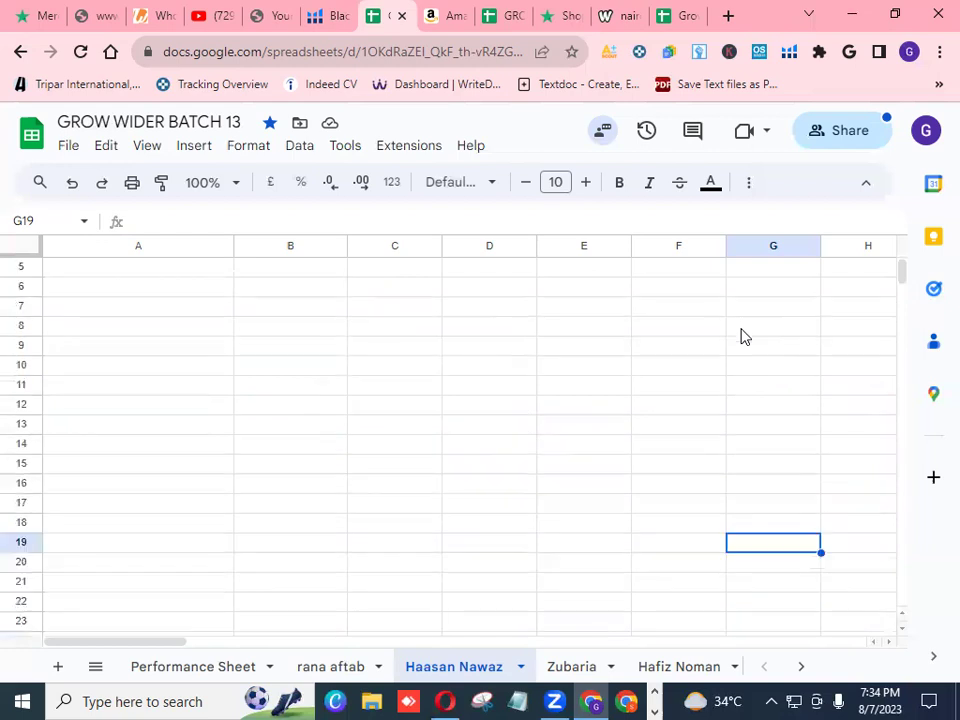
pyautogui.scroll(-3, 741, 336)
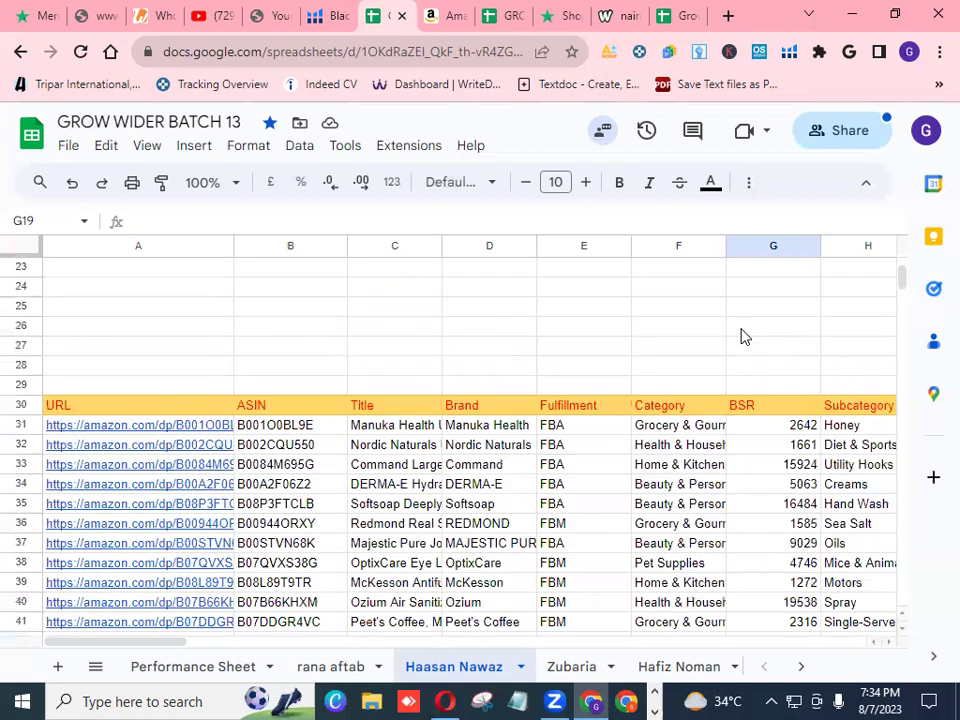
pyautogui.scroll(-1, 741, 336)
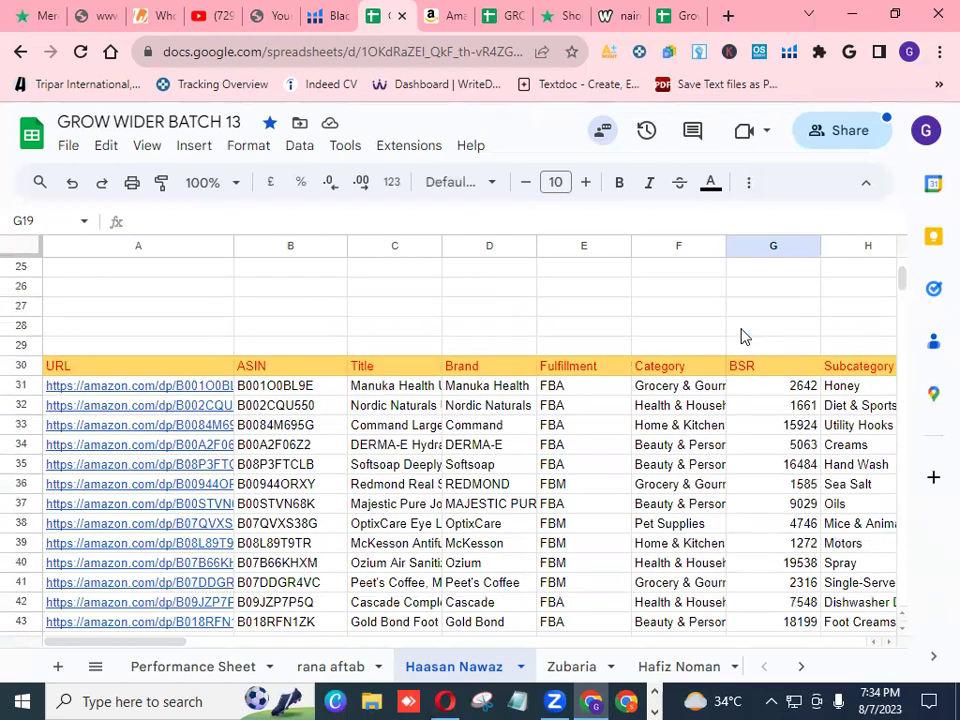
pyautogui.scroll(-1, 741, 336)
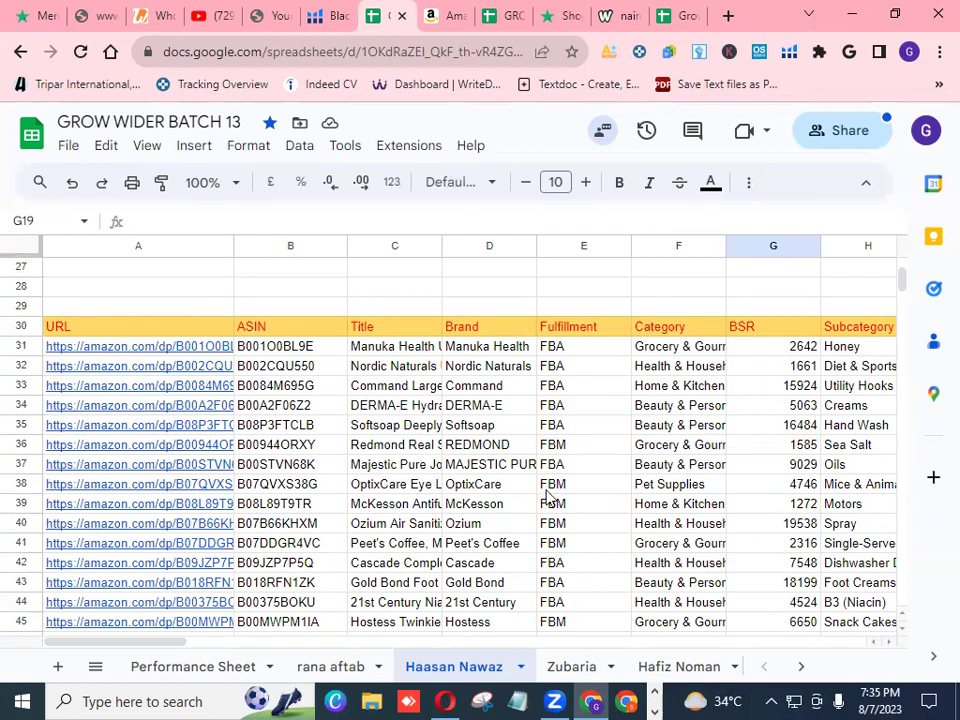
pyautogui.scroll(-1, 592, 470)
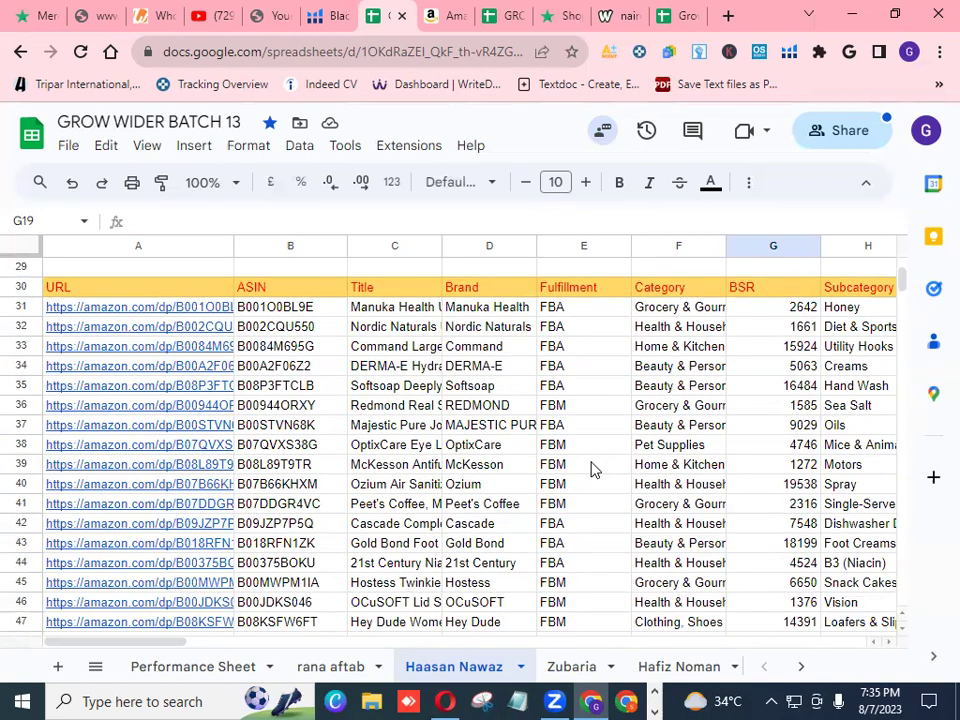
pyautogui.scroll(5, 592, 470)
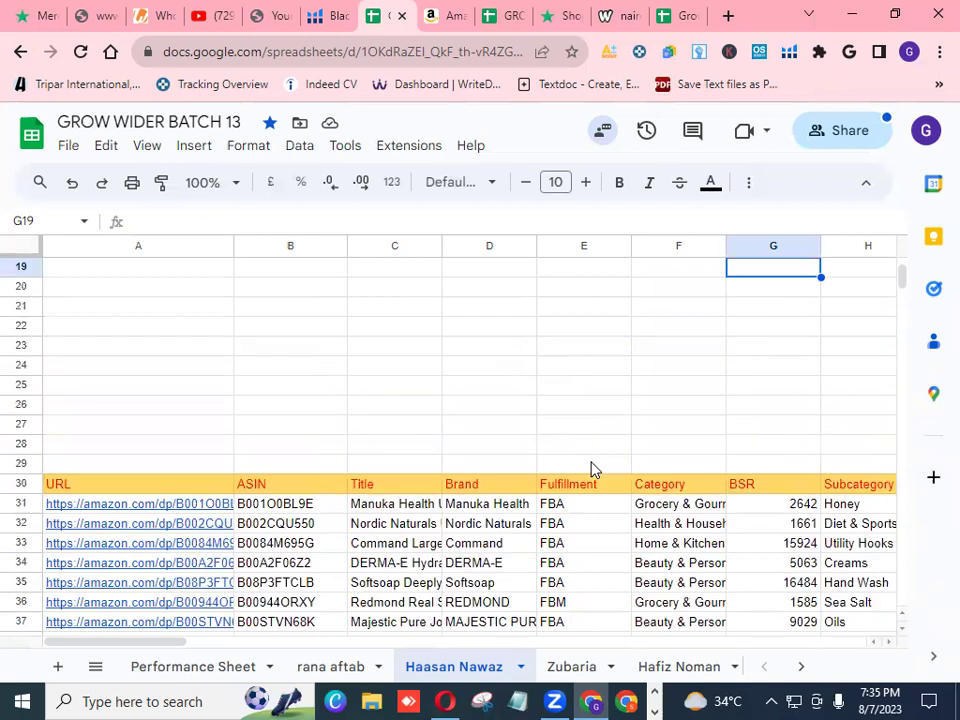
pyautogui.scroll(3, 592, 470)
pyautogui.scroll(-5, 592, 470)
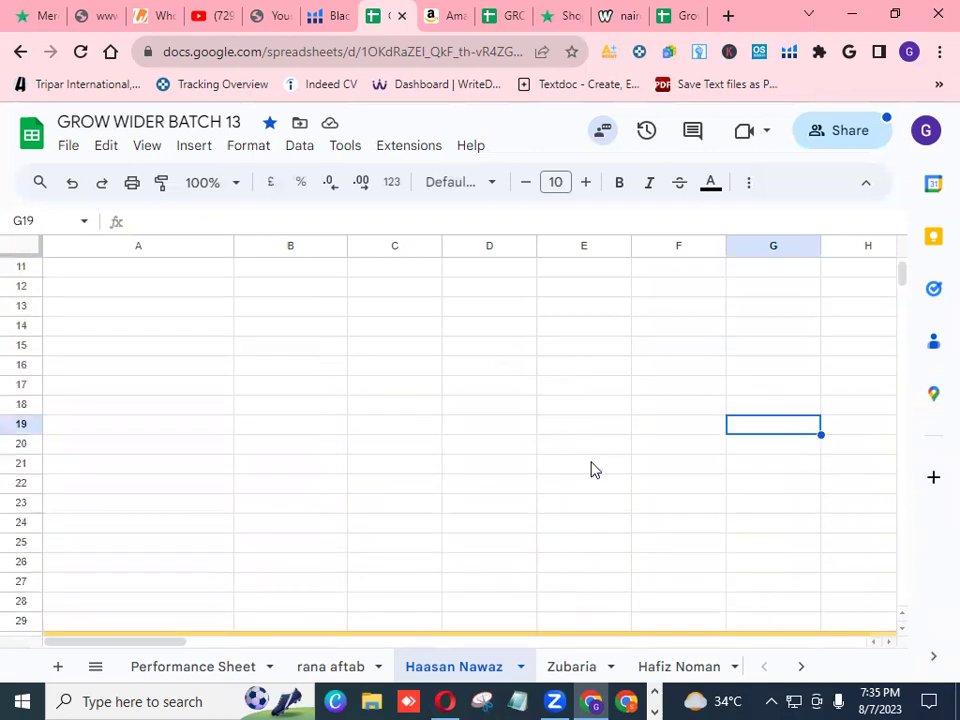
# - Review the first student's product rows down to about row 80 and return to the assignment heading
pyautogui.scroll(-3, 592, 470)
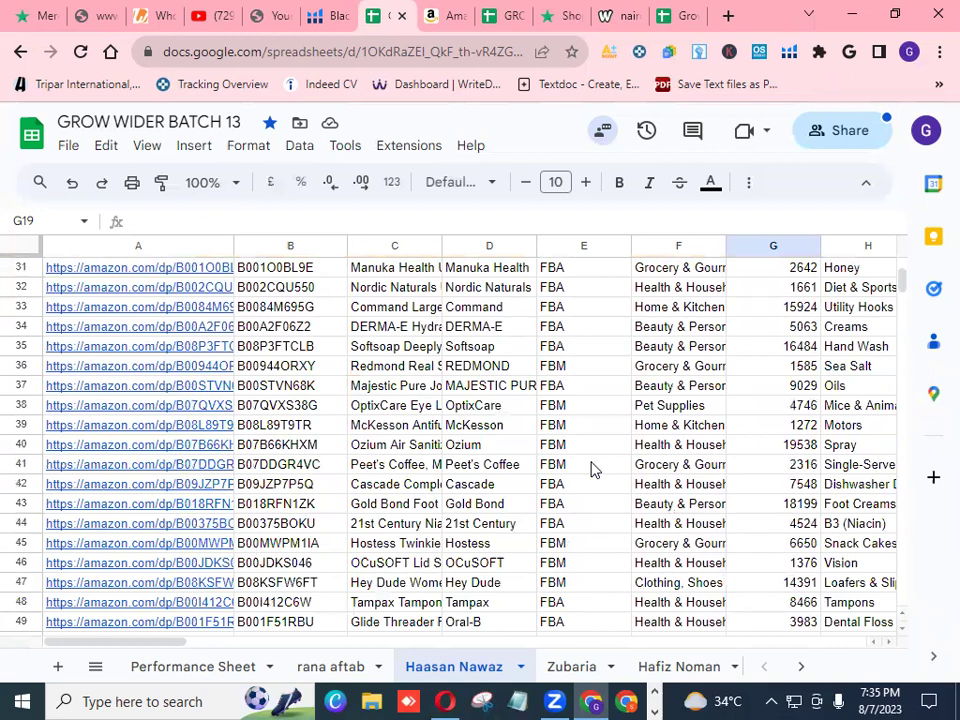
pyautogui.scroll(-4, 592, 470)
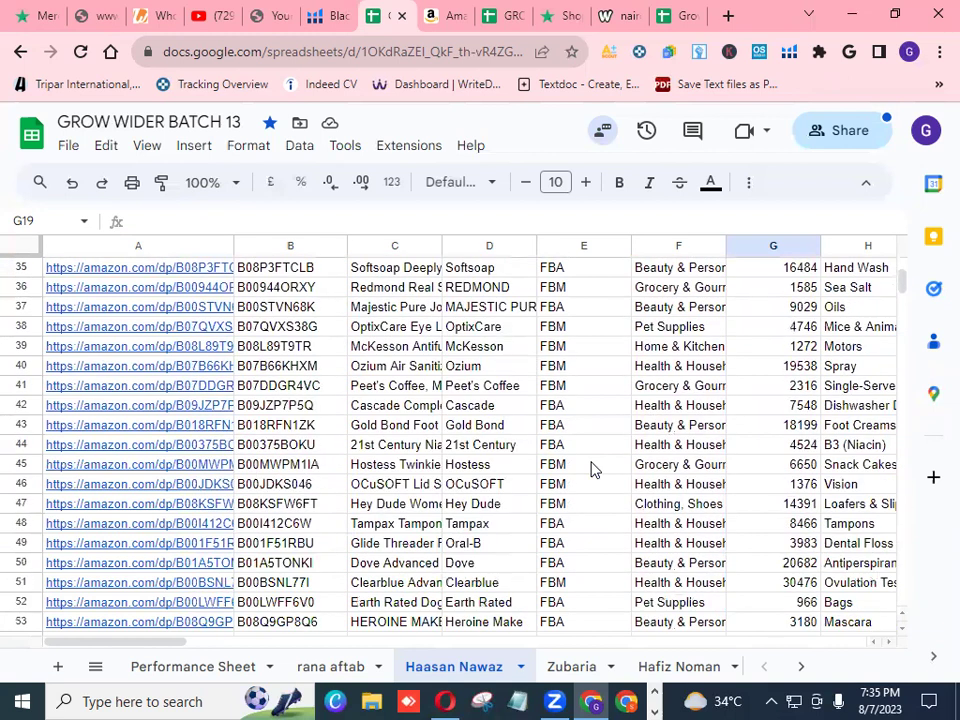
pyautogui.scroll(-5, 592, 470)
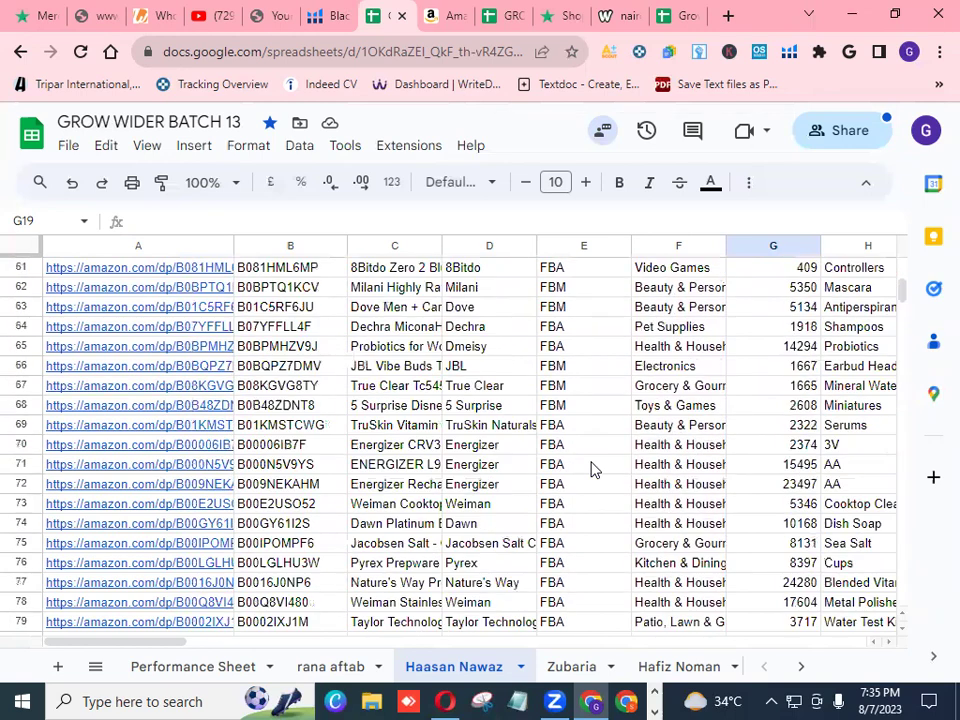
pyautogui.scroll(-1, 592, 470)
pyautogui.scroll(6, 592, 470)
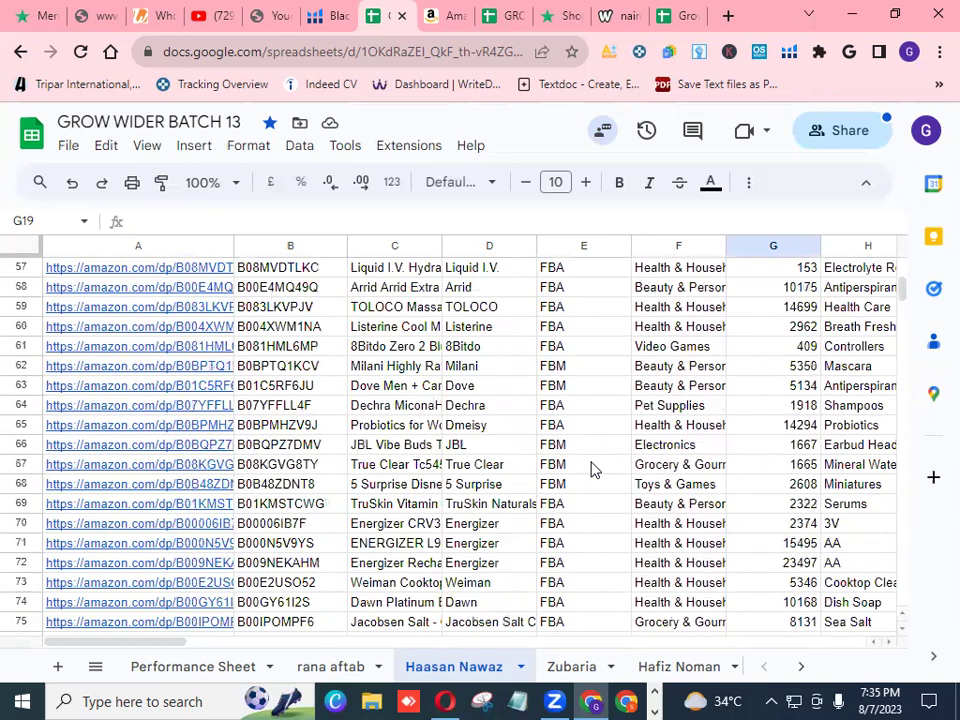
pyautogui.scroll(8, 592, 470)
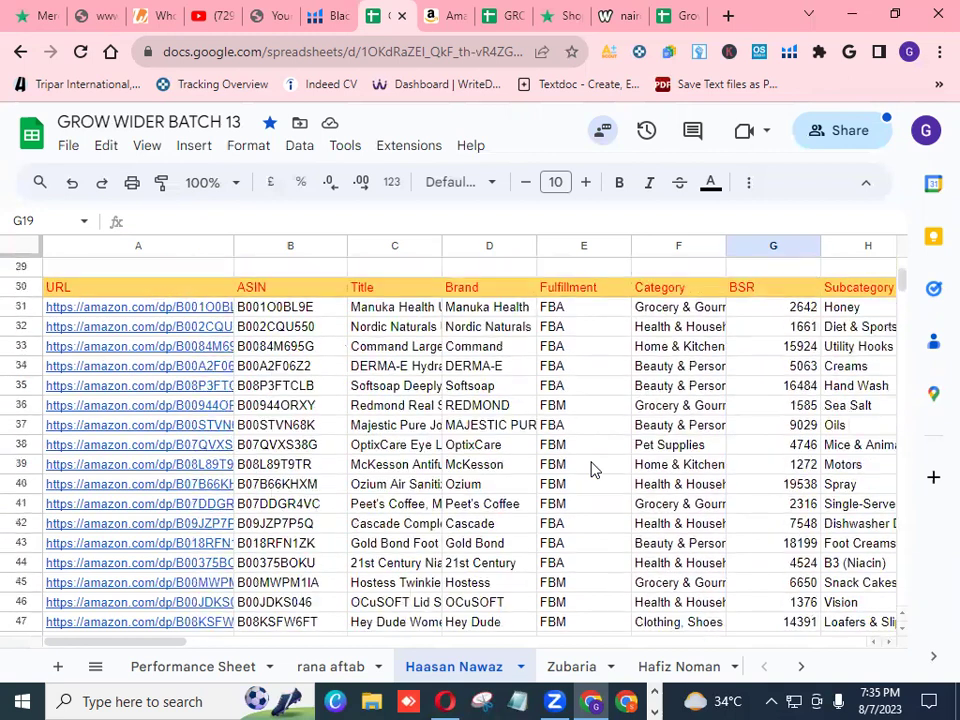
pyautogui.scroll(4, 592, 470)
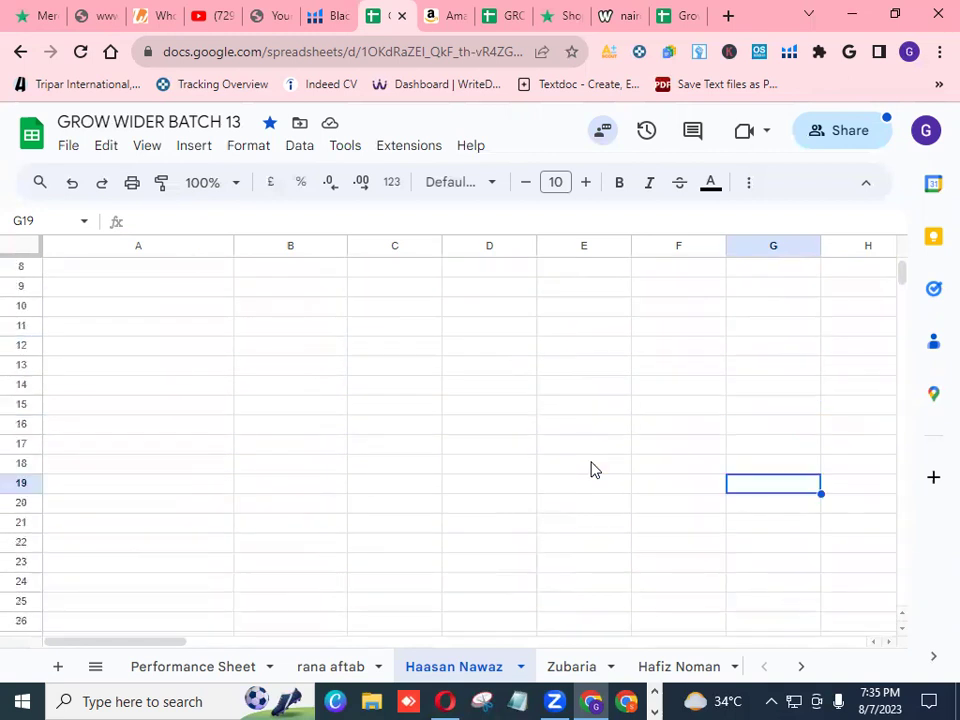
pyautogui.scroll(1, 592, 470)
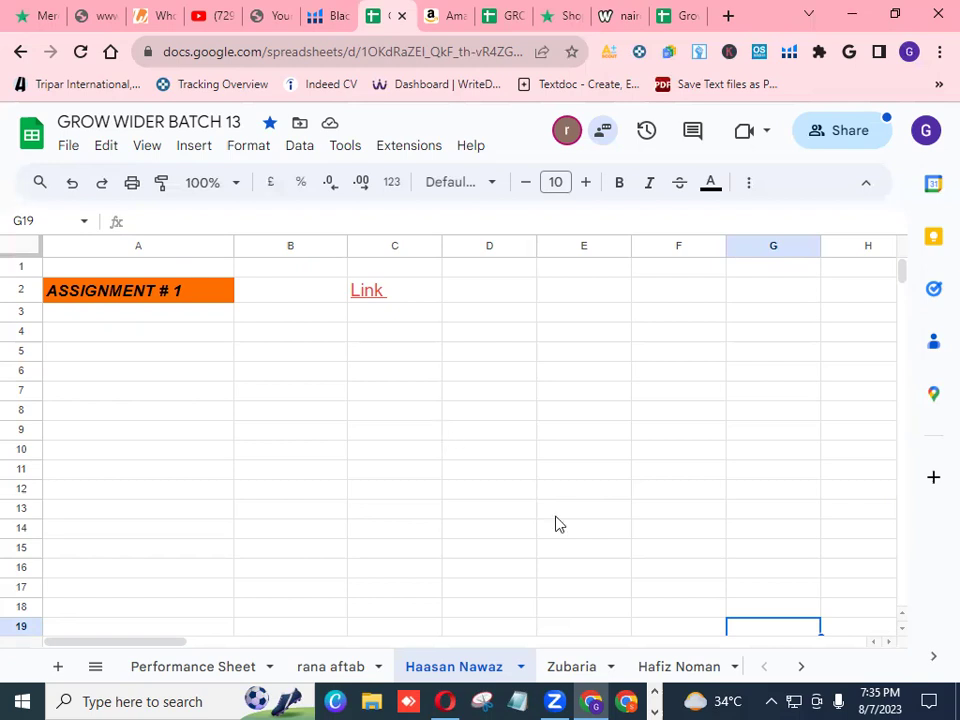
pyautogui.scroll(-3, 709, 561)
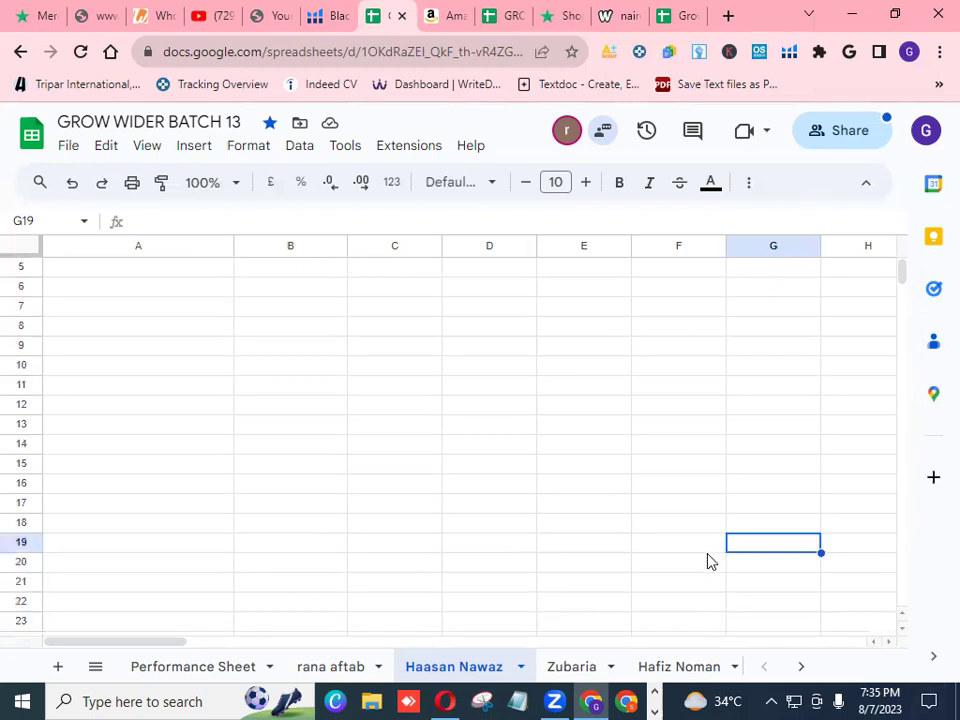
# - Enter a score of 8 for the first student under A #02 in cell E6 of the Performance Sheet
pyautogui.click(208, 668)
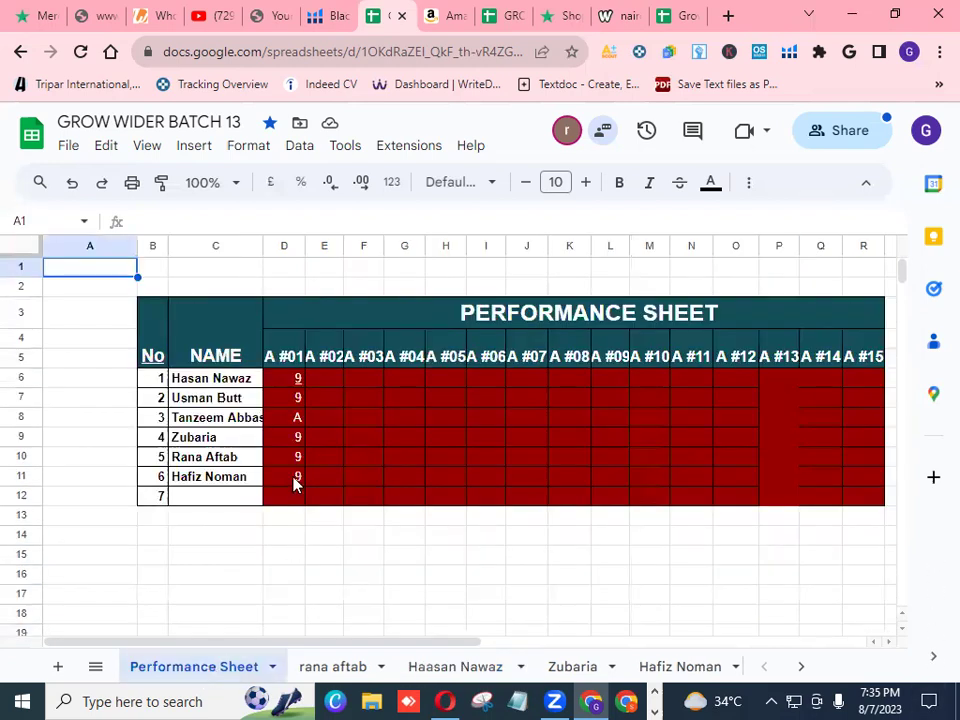
pyautogui.click(337, 380)
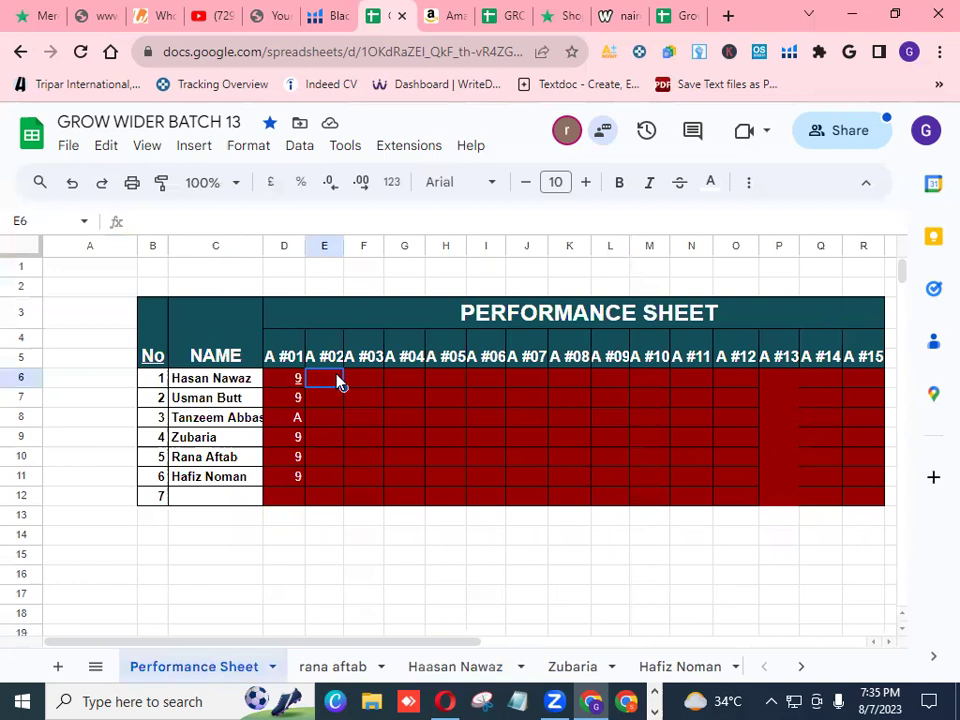
pyautogui.write('8')
# - Open the assignment sheet of the student listed second and examine the assignment list and the product table starting in row 31
pyautogui.click(800, 667)
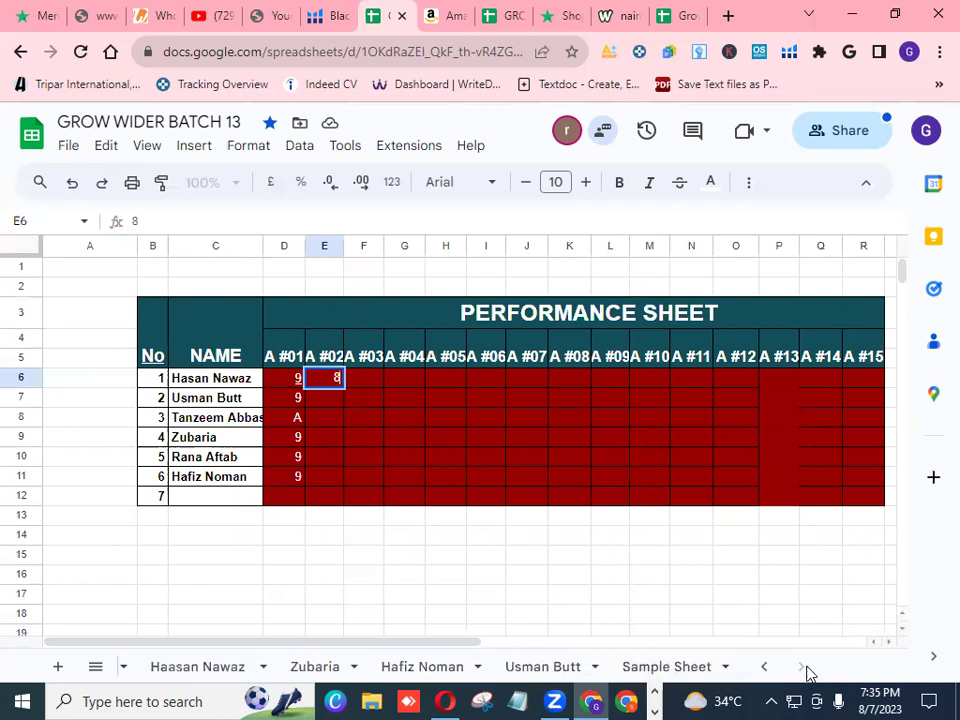
pyautogui.click(549, 668)
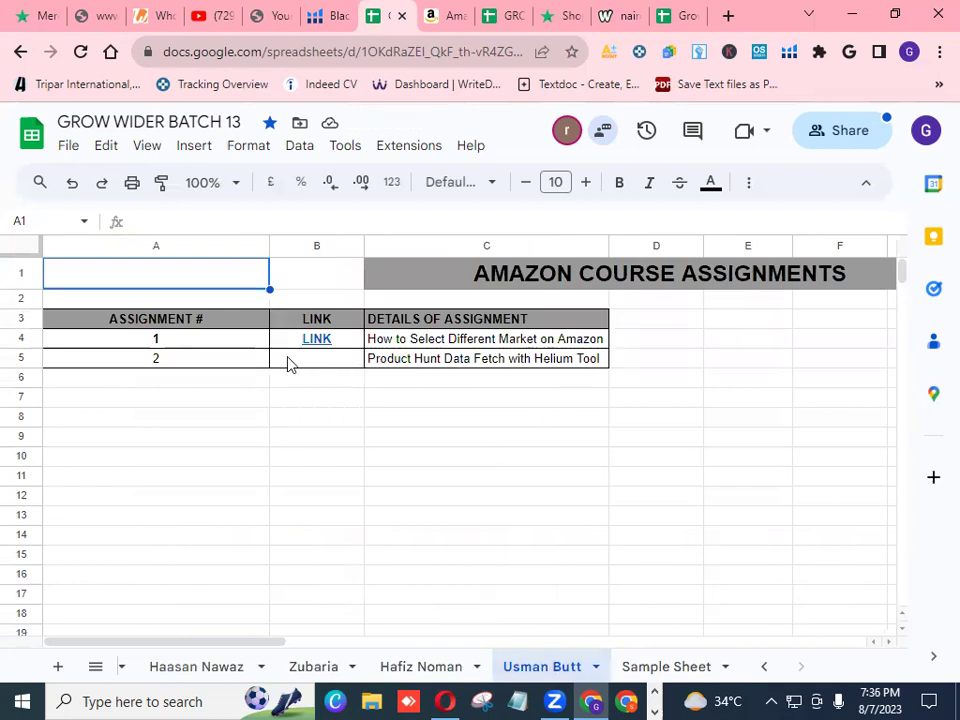
pyautogui.scroll(-2, 624, 482)
pyautogui.scroll(-5, 624, 484)
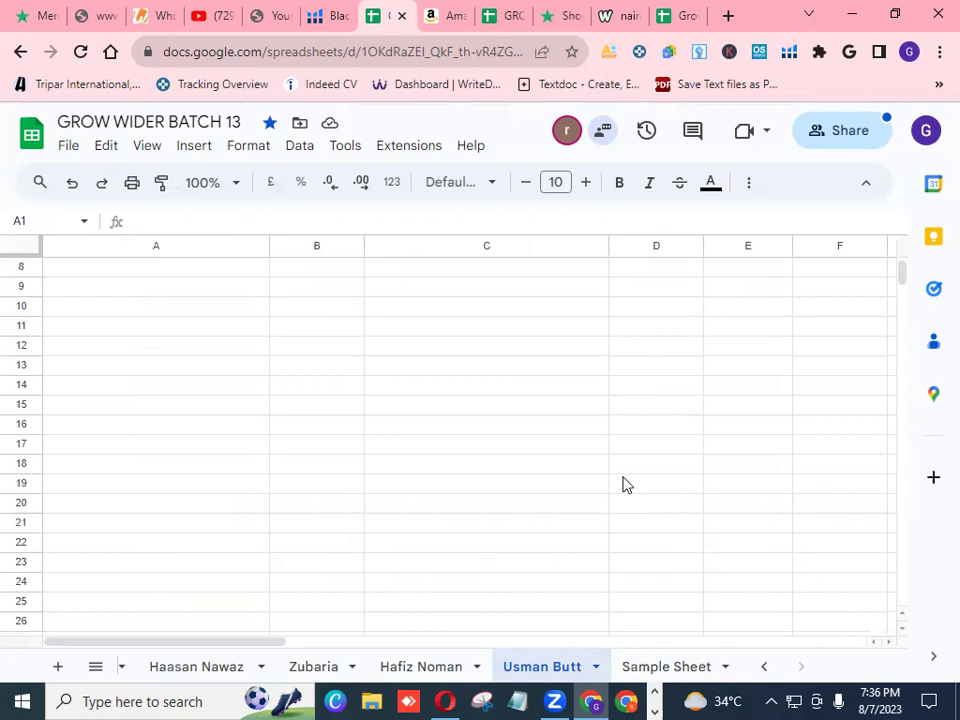
pyautogui.scroll(-5, 624, 484)
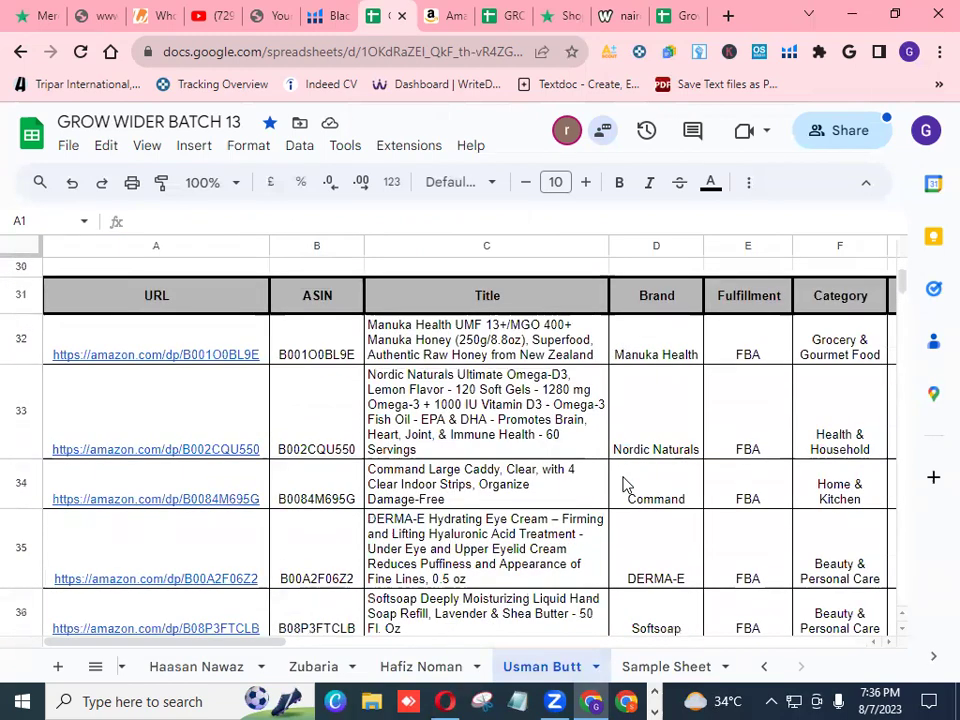
pyautogui.scroll(-1, 624, 484)
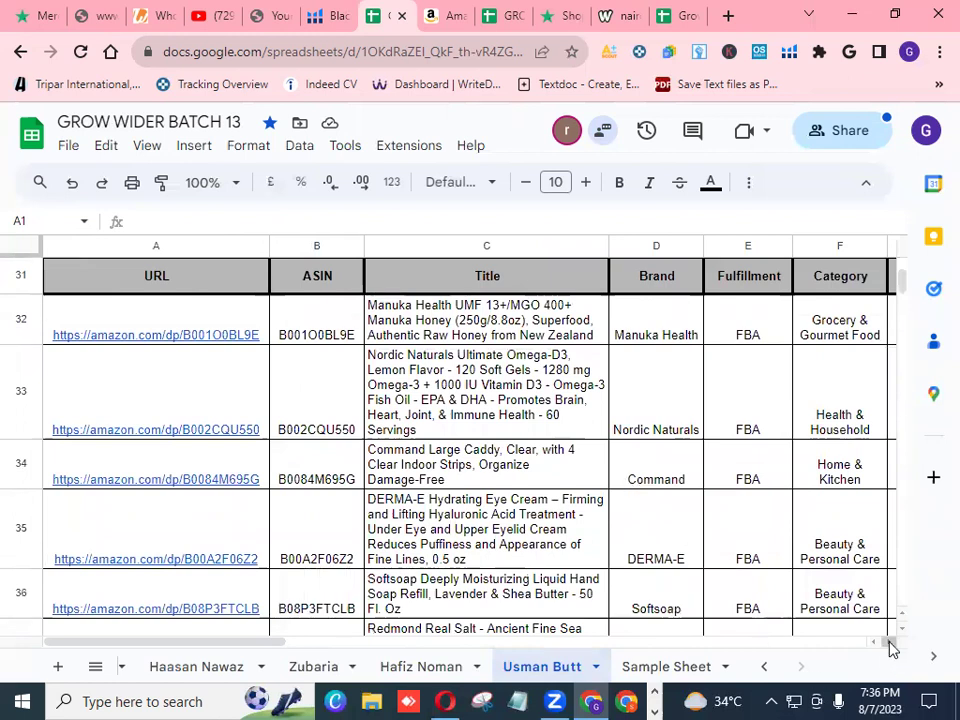
# - Review the second student's product rows from row 31 down to about row 128 and return to the assignment list
pyautogui.scroll(-3, 684, 512)
pyautogui.scroll(-10, 679, 512)
pyautogui.scroll(-12, 679, 512)
pyautogui.scroll(-12, 679, 512)
pyautogui.scroll(-10, 679, 512)
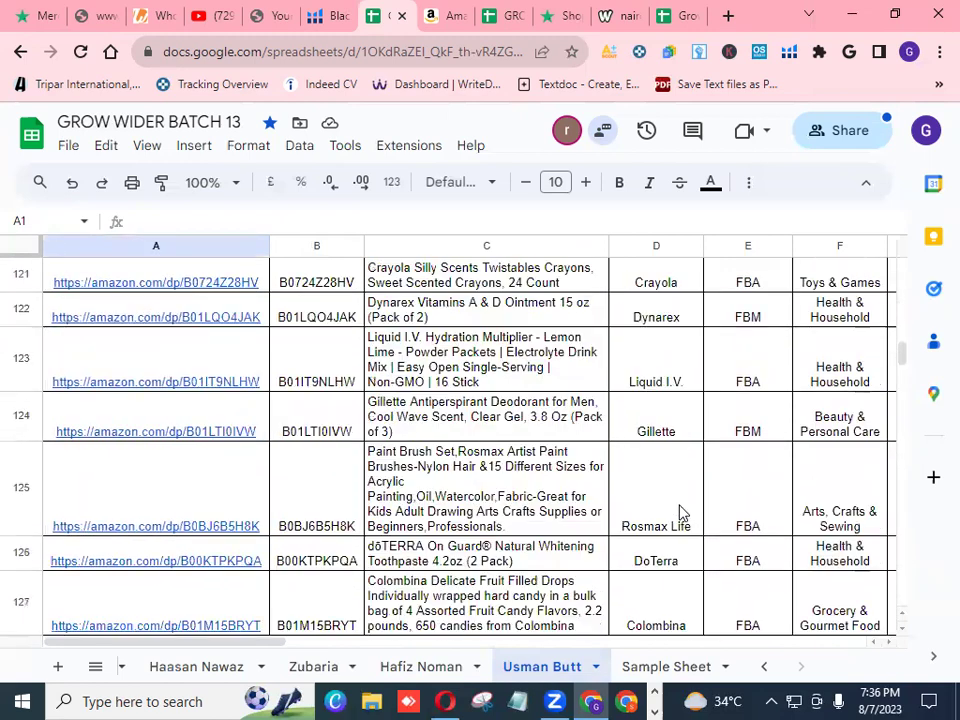
pyautogui.scroll(-5, 680, 512)
pyautogui.scroll(4, 695, 495)
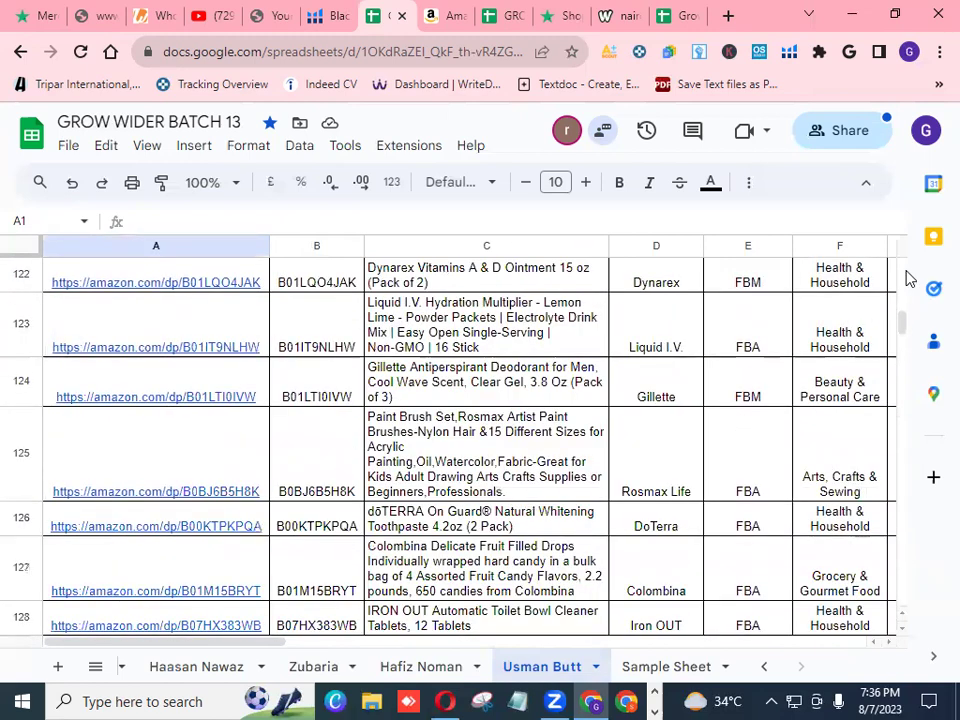
pyautogui.scroll(20, 905, 278)
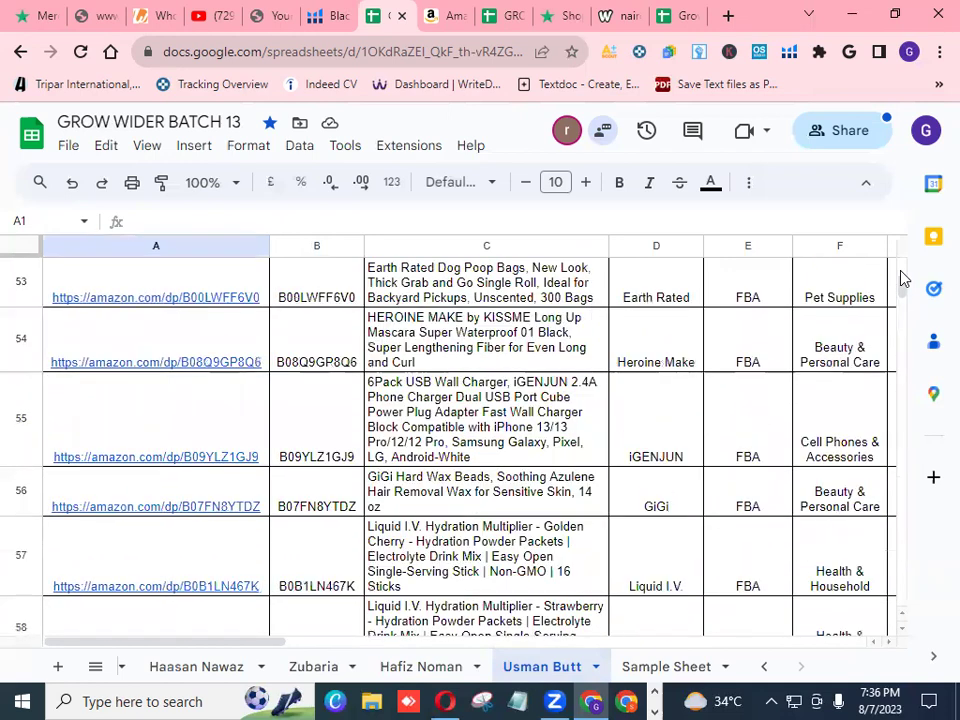
pyautogui.scroll(20, 905, 270)
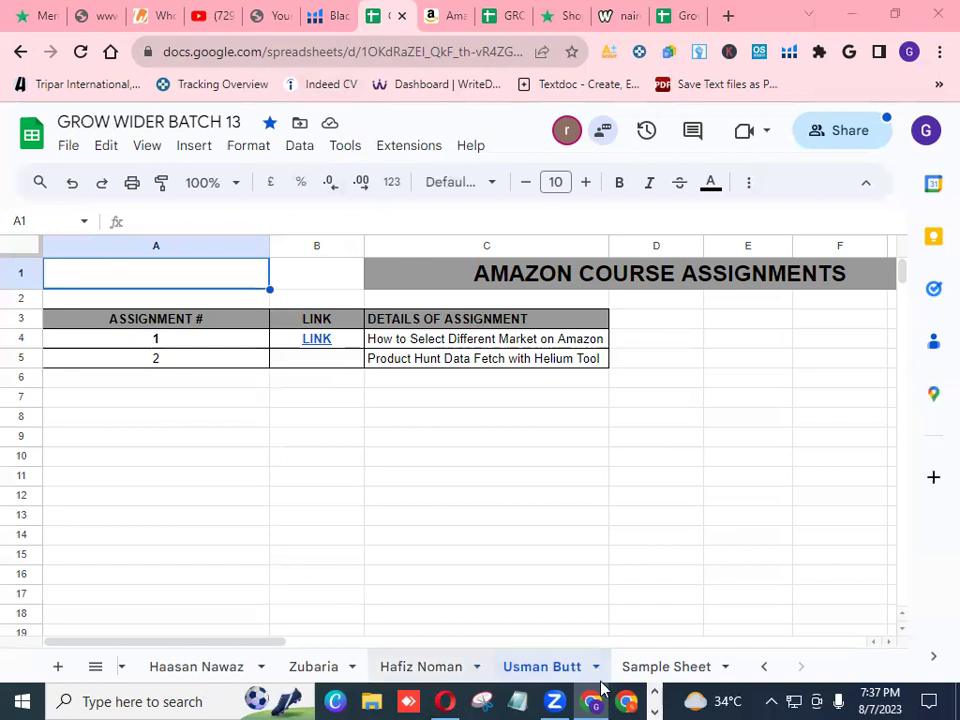
# - In the Performance Sheet's A #02 column, enter 8 for the second student in E7 and A for the third in E8
pyautogui.click(764, 672)
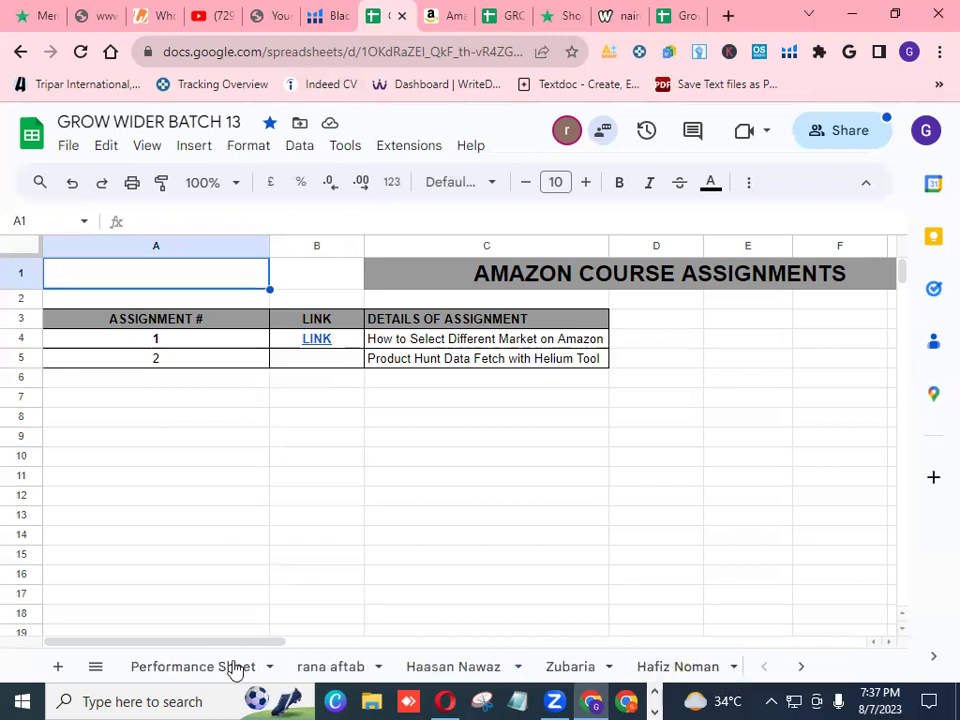
pyautogui.click(205, 667)
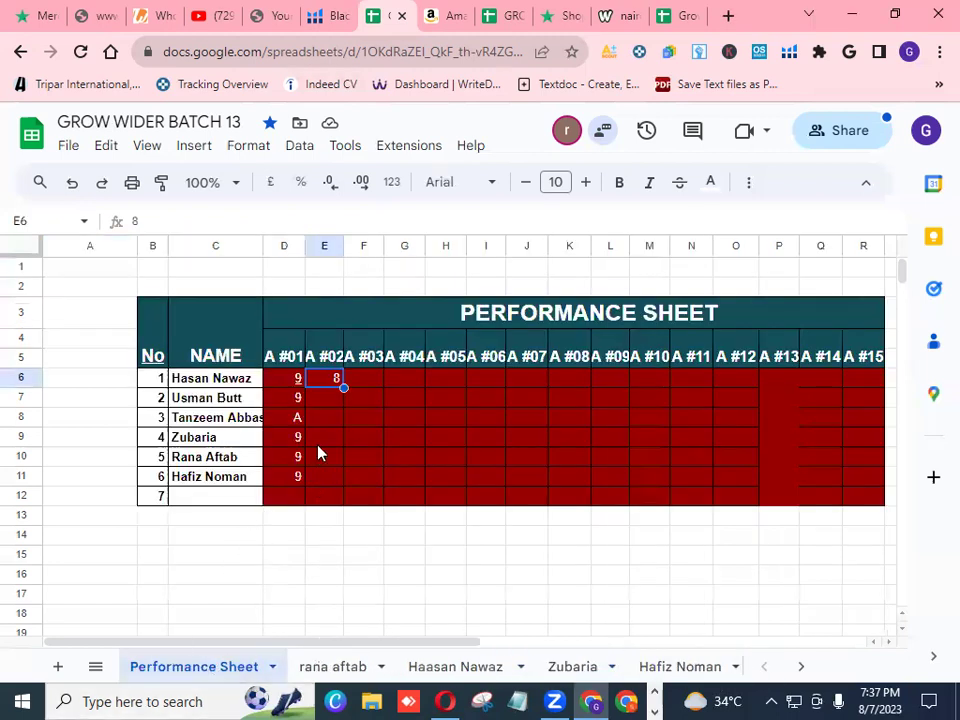
pyautogui.click(335, 399)
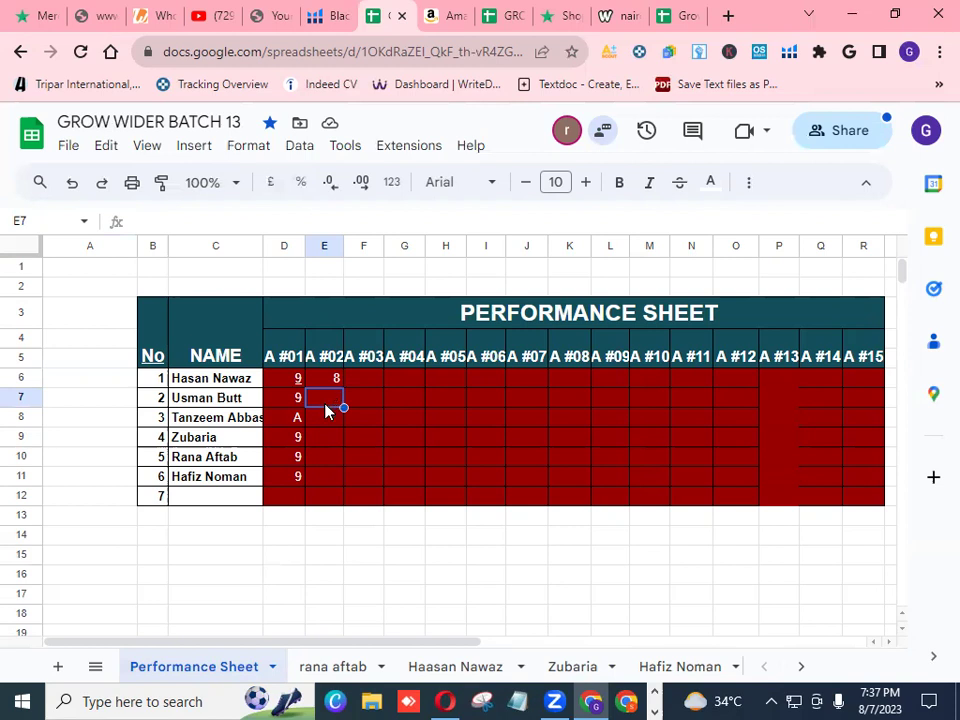
pyautogui.write('8')
pyautogui.click(332, 422)
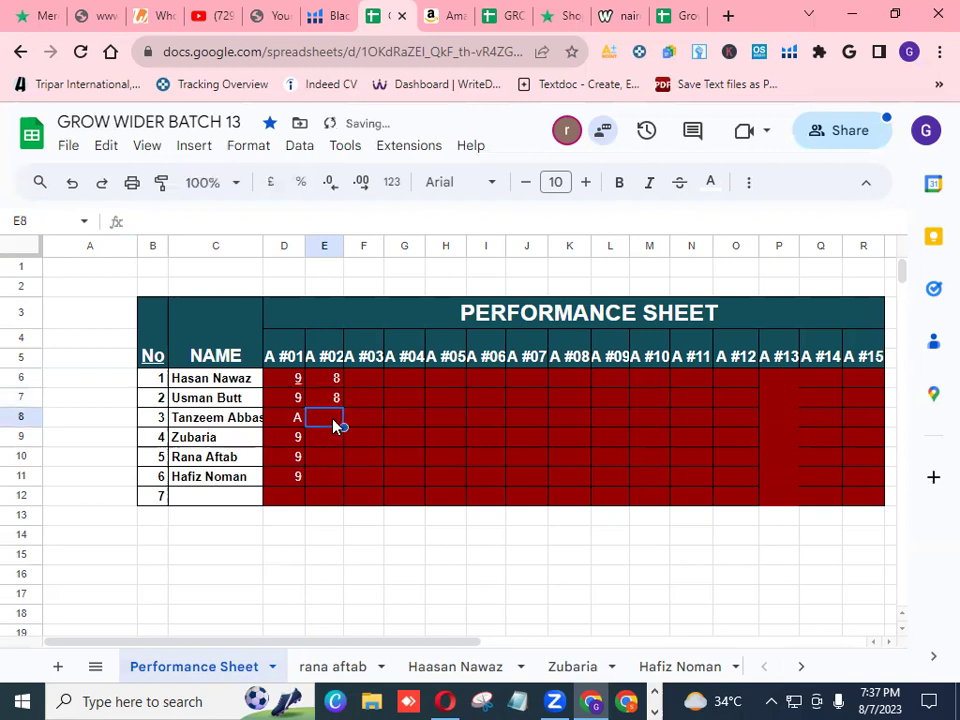
pyautogui.write('A')
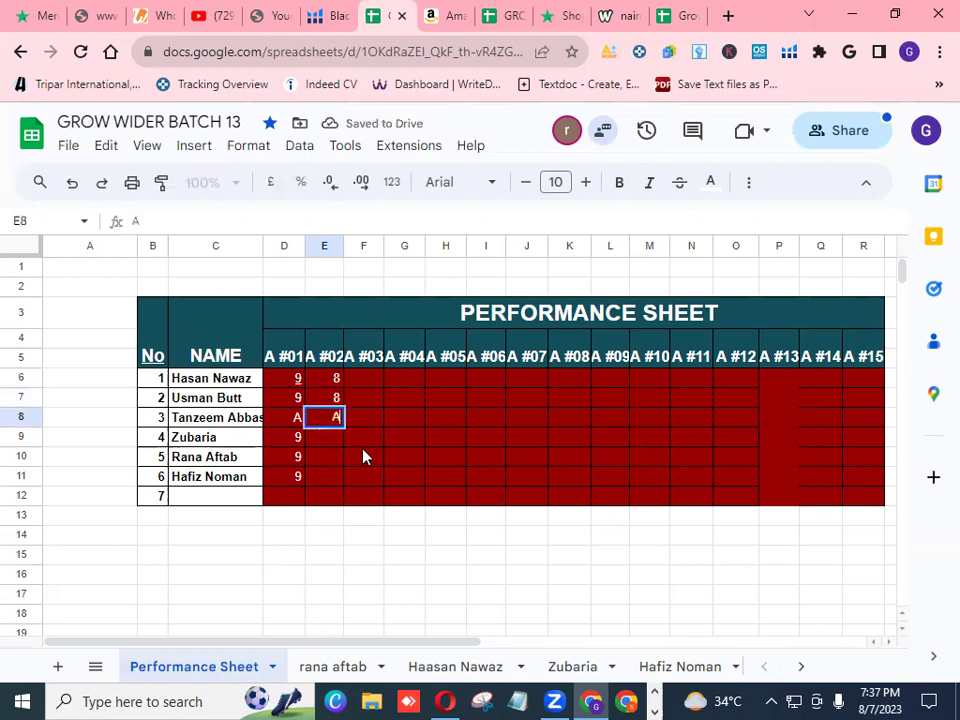
# - Open the assignment sheet of the student listed fourth and examine the assignment list and the product table starting in row 33
pyautogui.click(574, 672)
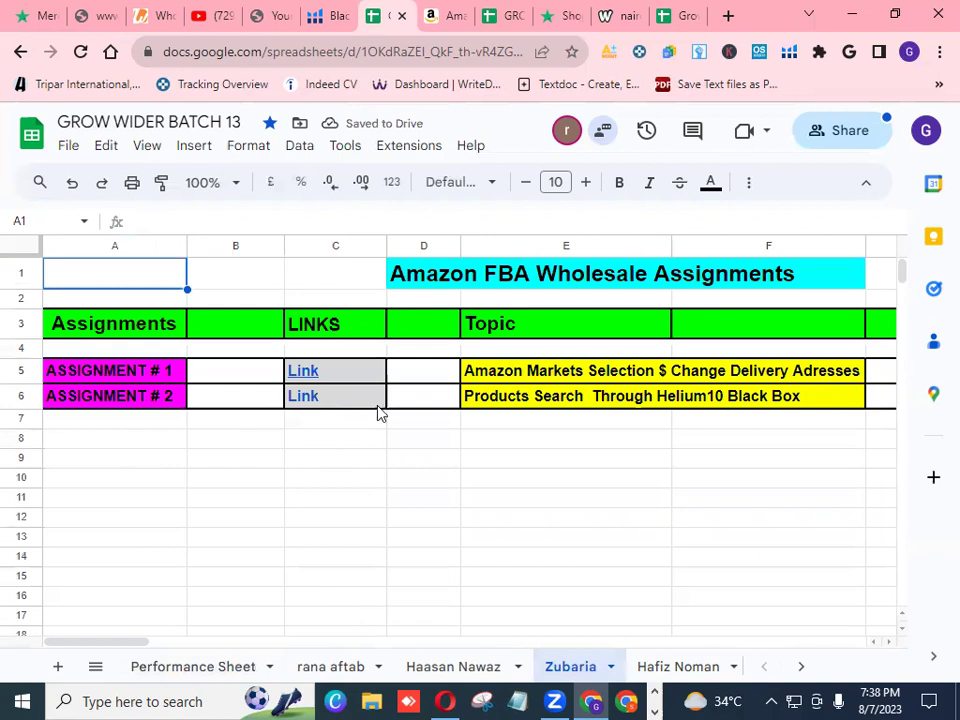
pyautogui.scroll(-5, 711, 491)
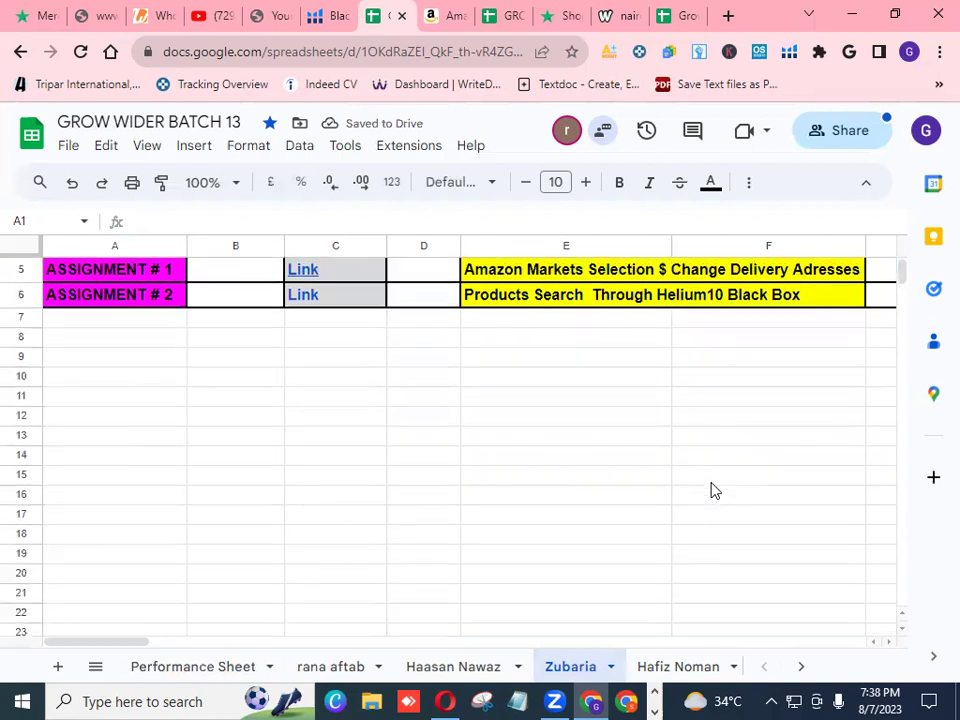
pyautogui.scroll(-3, 711, 489)
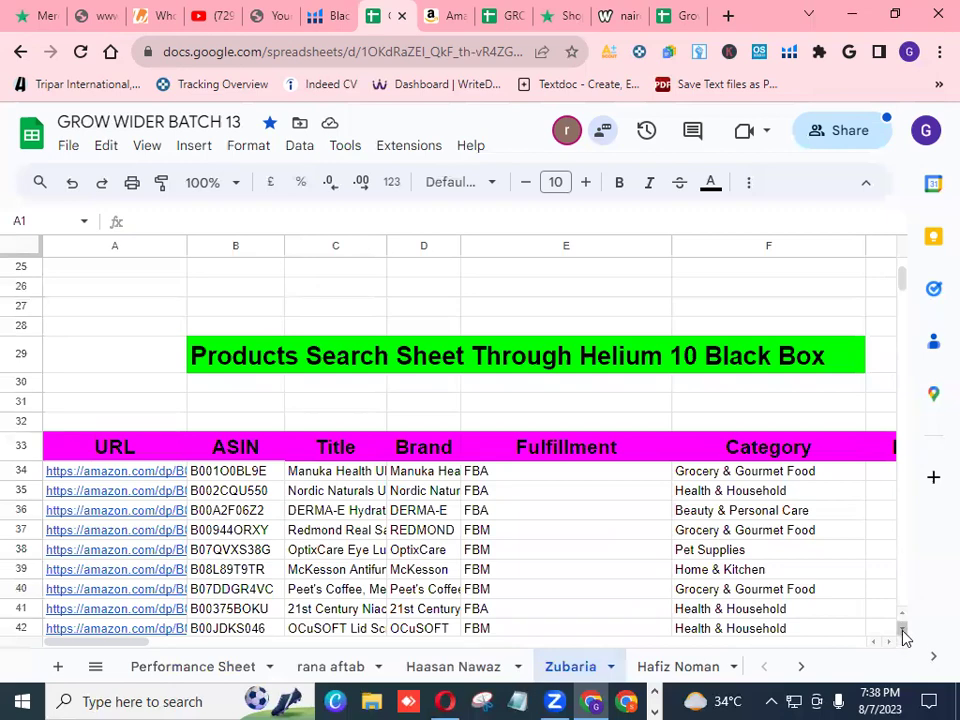
pyautogui.click(903, 635)
pyautogui.click(903, 635)
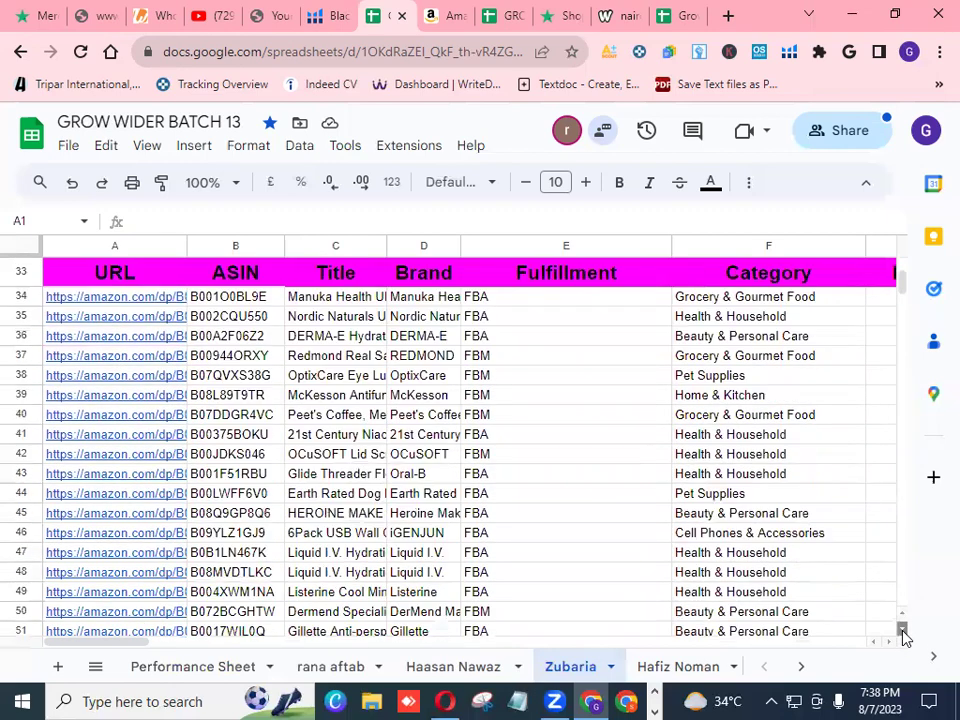
pyautogui.moveTo(903, 635); pyautogui.dragTo(903, 635)
pyautogui.scroll(7, 905, 279)
pyautogui.moveTo(905, 279); pyautogui.dragTo(902, 276)
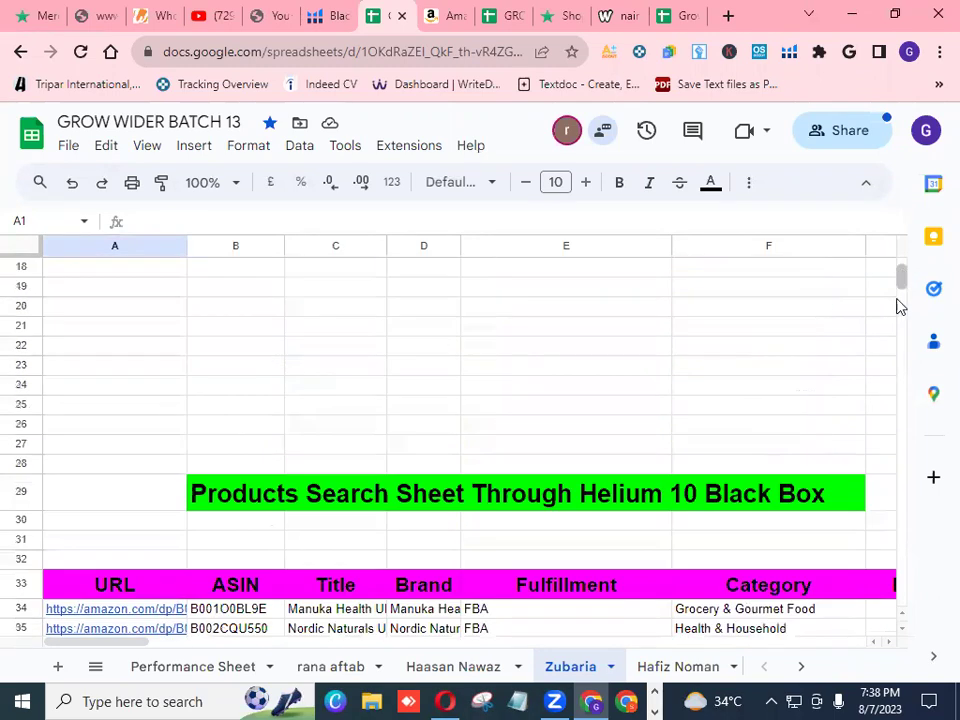
pyautogui.click(903, 628)
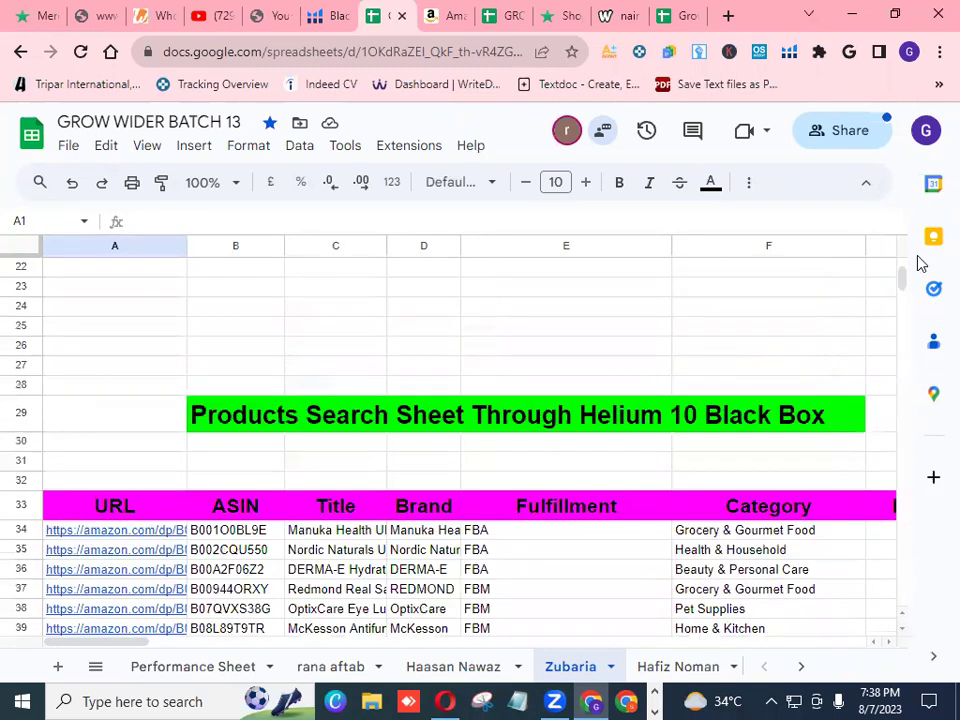
pyautogui.moveTo(904, 272); pyautogui.dragTo(903, 270)
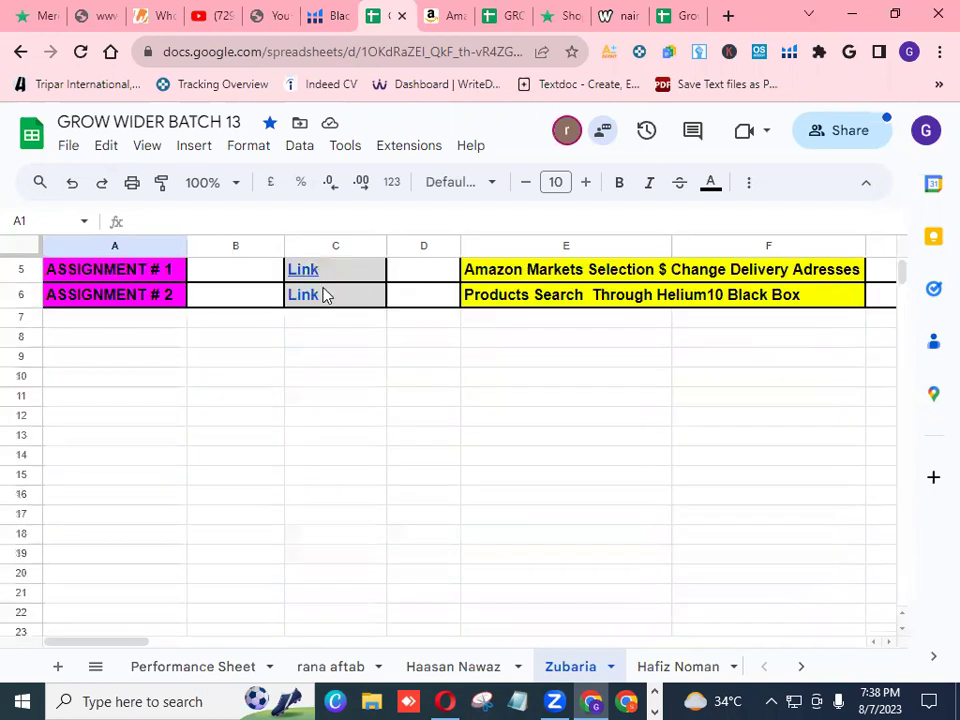
# - Open the fourth student's ASSIGNMENT # 2 link in Canva and examine the Black Box screenshot with the category, review and BSR filters
pyautogui.moveTo(309, 297)
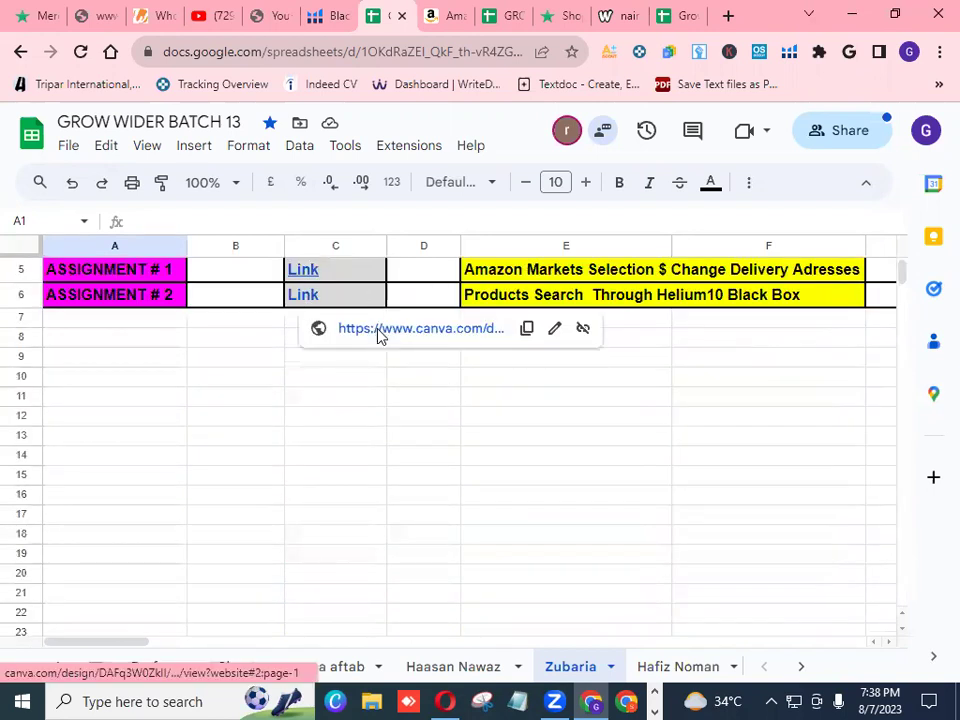
pyautogui.click(379, 332)
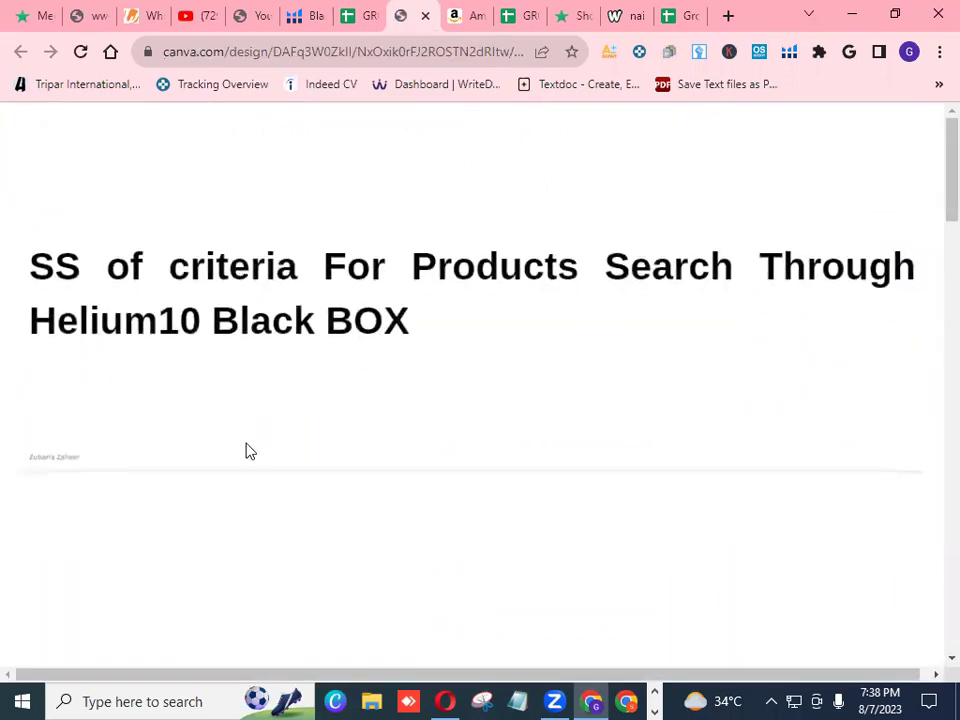
pyautogui.scroll(-5, 932, 672)
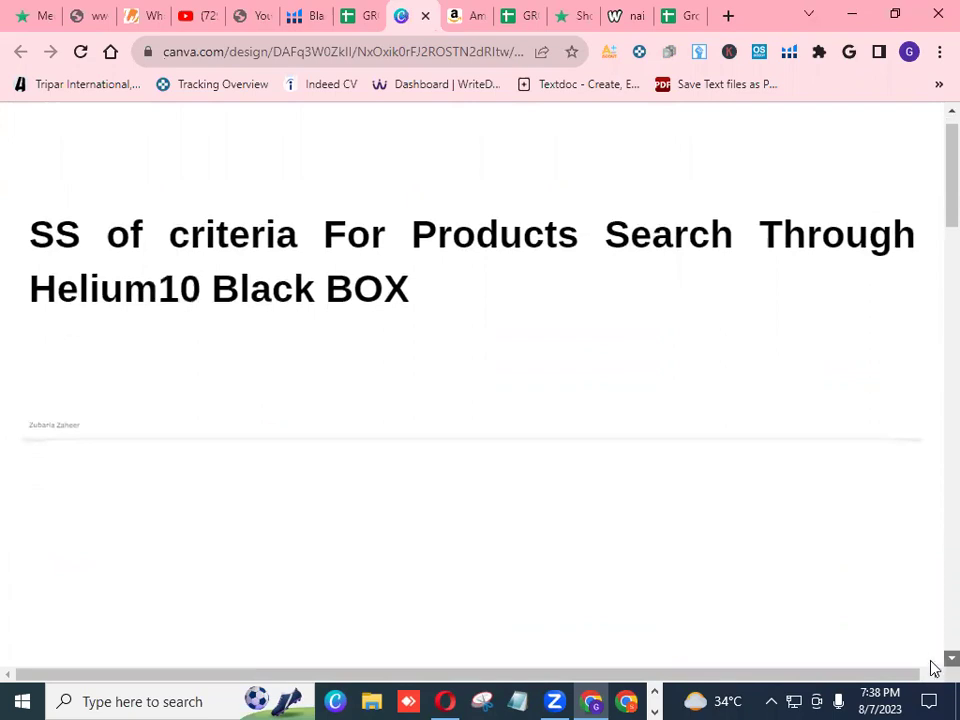
pyautogui.scroll(-2, 932, 668)
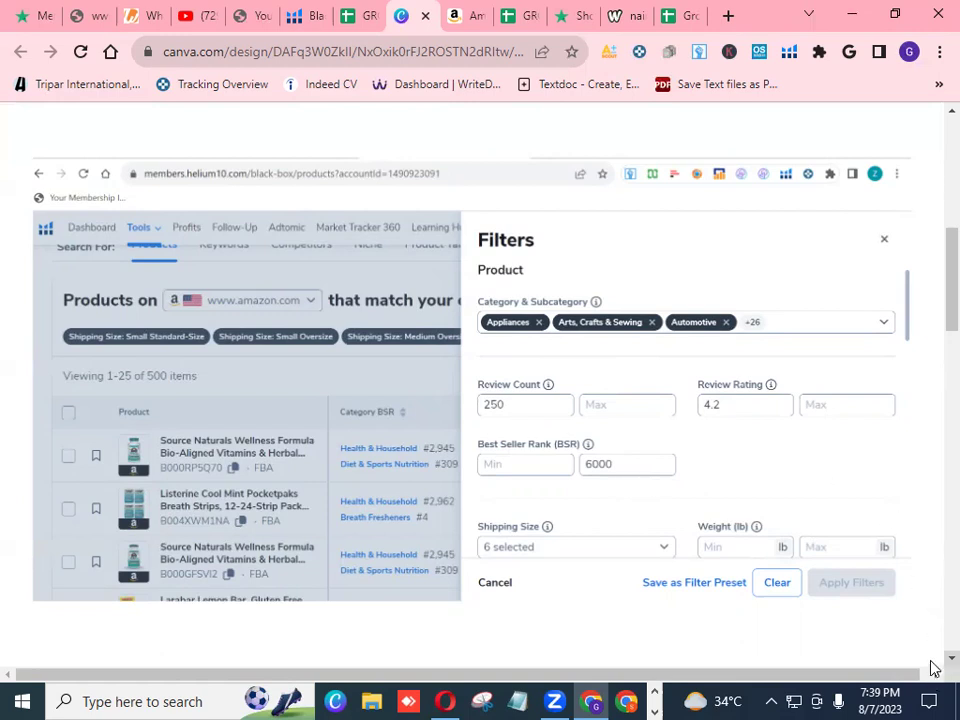
pyautogui.scroll(-1, 930, 665)
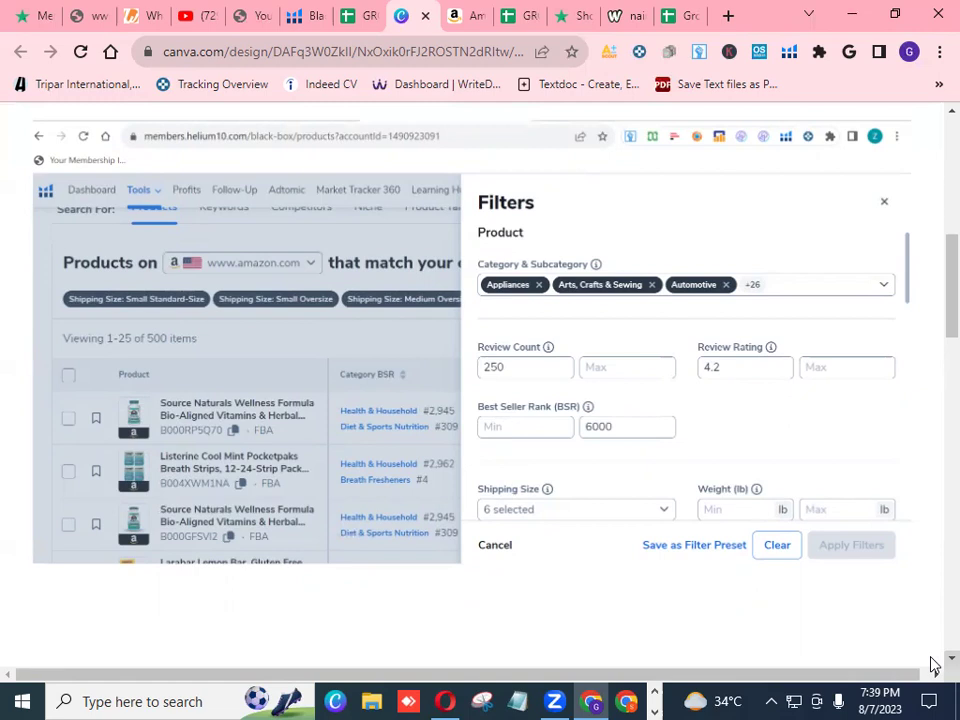
pyautogui.scroll(-1, 930, 665)
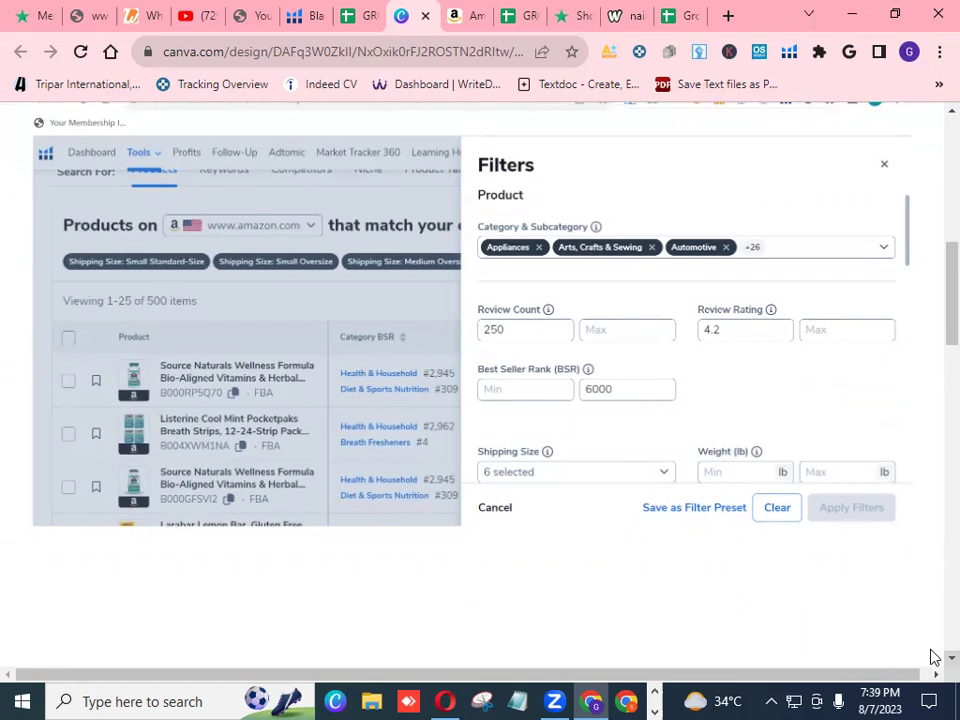
# - Check the remaining Black Box screenshots for the fulfillment, variation count, number of sellers, price and monthly sales filters
pyautogui.scroll(-2, 930, 655)
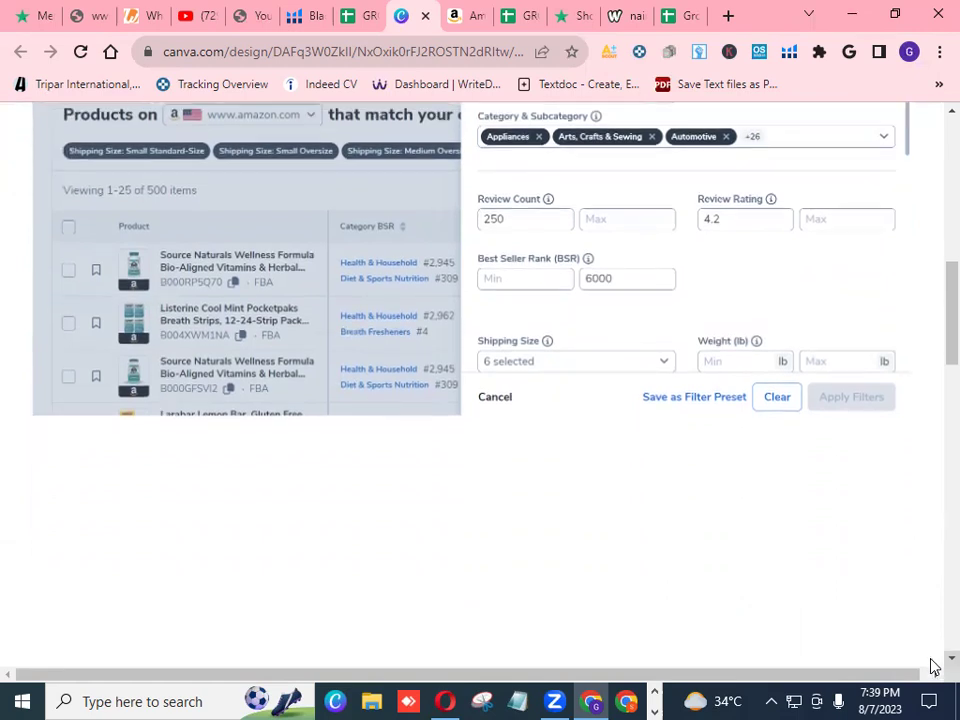
pyautogui.scroll(-4, 930, 665)
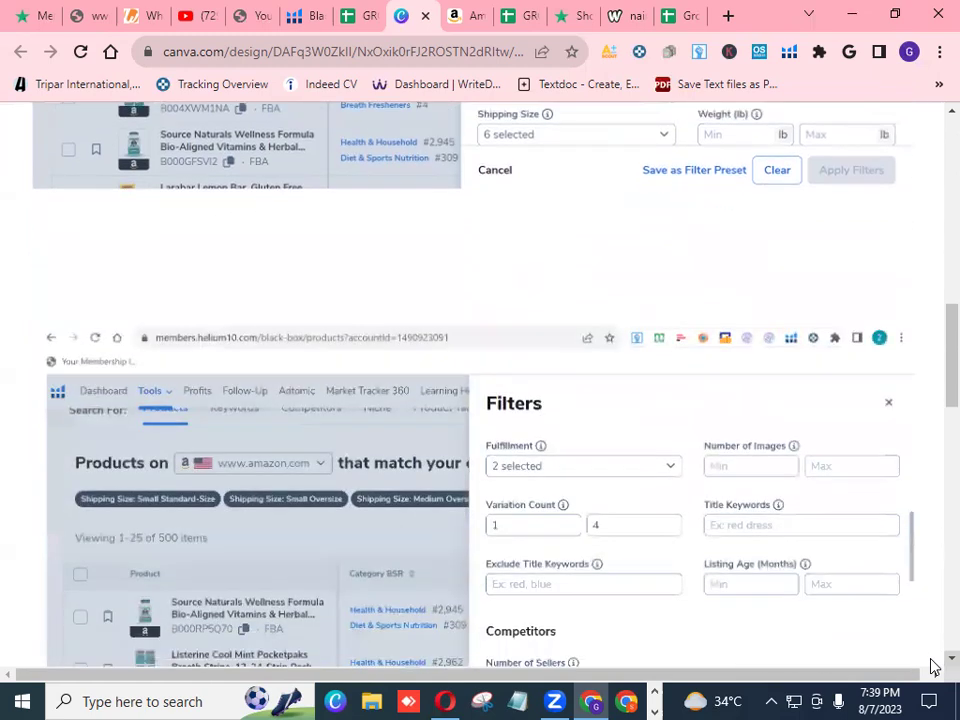
pyautogui.scroll(-1, 561, 148)
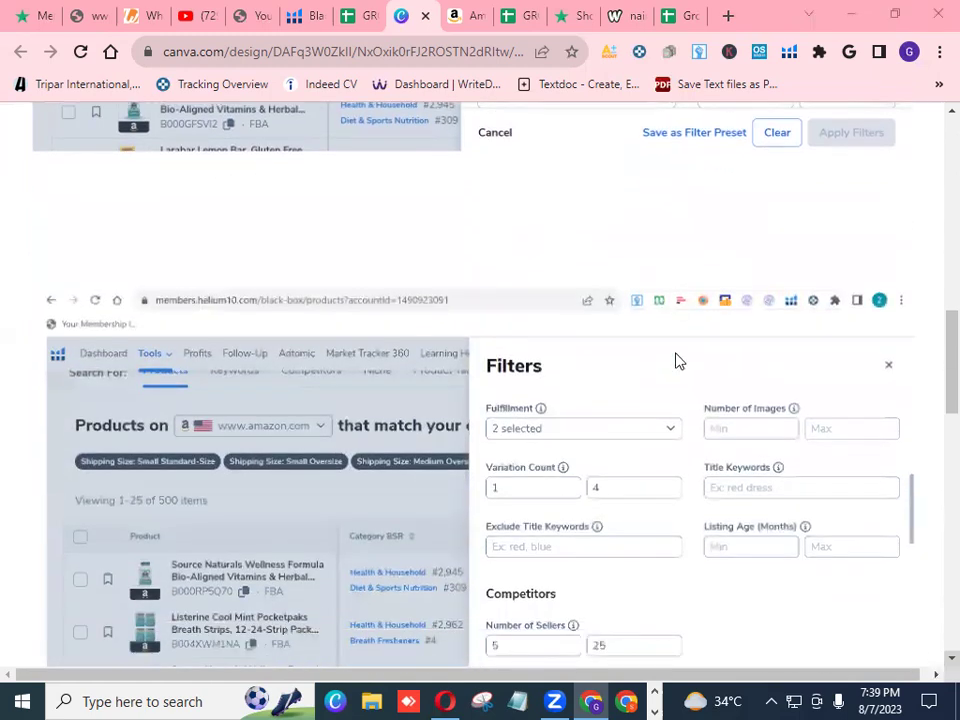
pyautogui.scroll(-4, 778, 472)
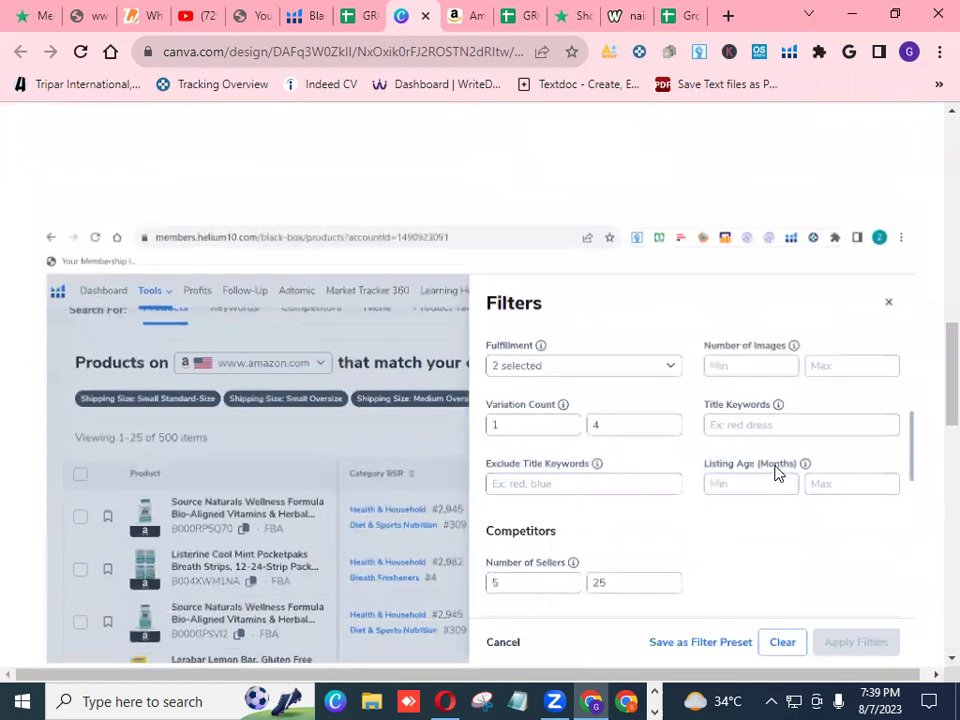
pyautogui.scroll(-5, 850, 605)
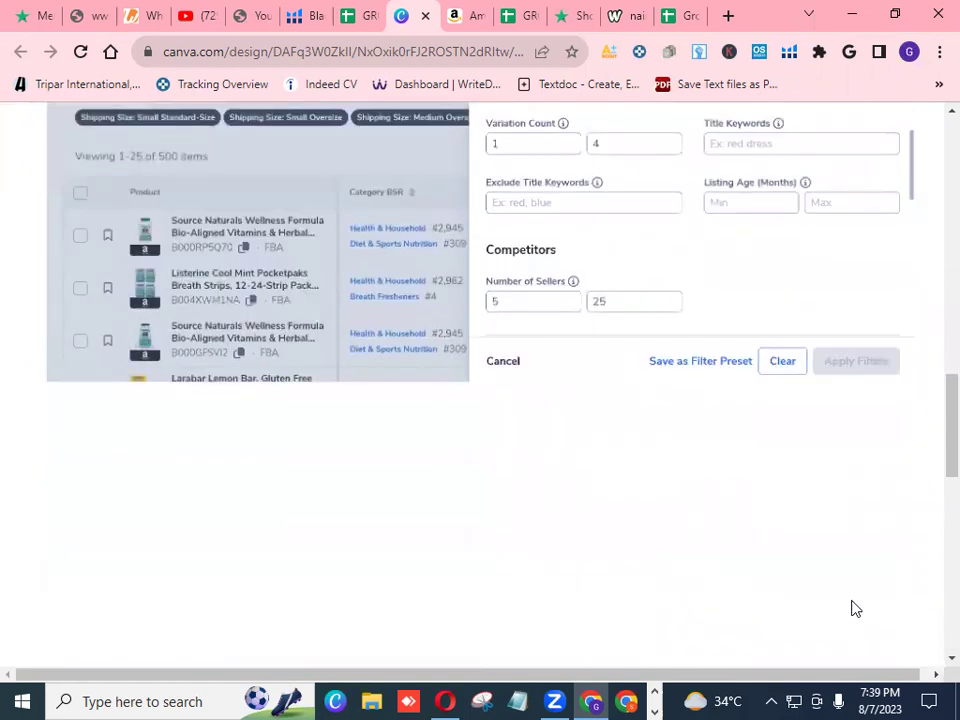
pyautogui.scroll(-5, 855, 608)
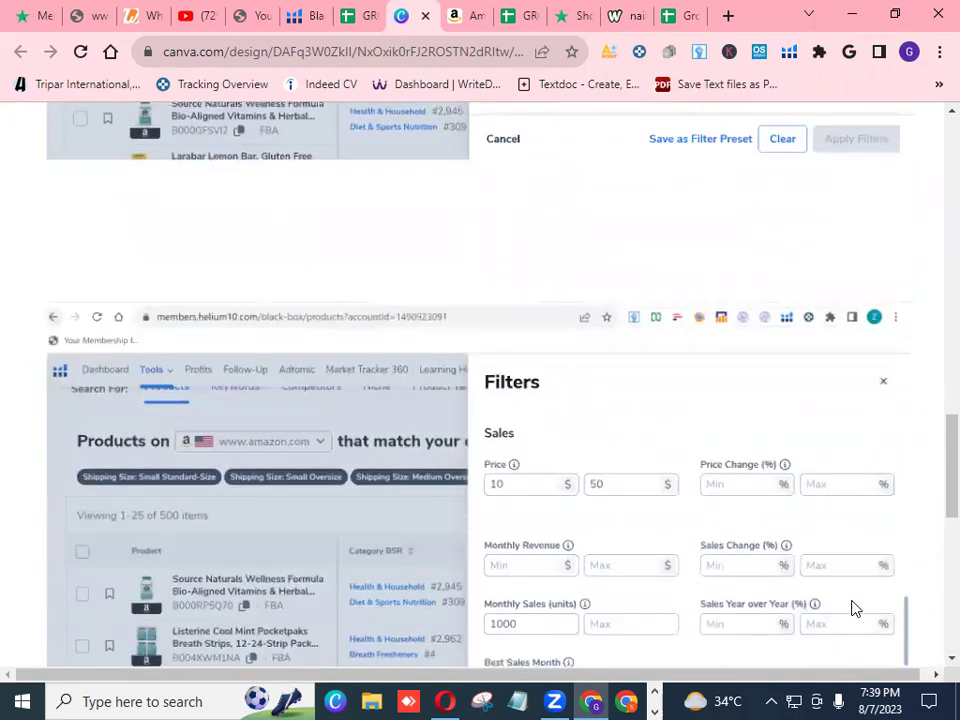
pyautogui.scroll(-2, 852, 608)
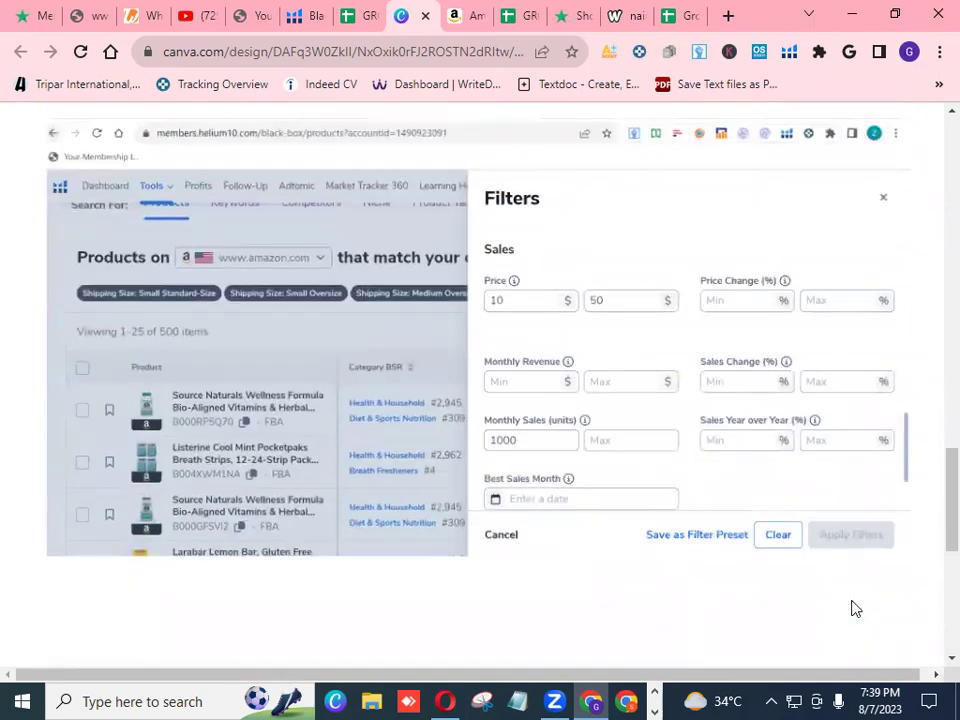
pyautogui.scroll(8, 854, 608)
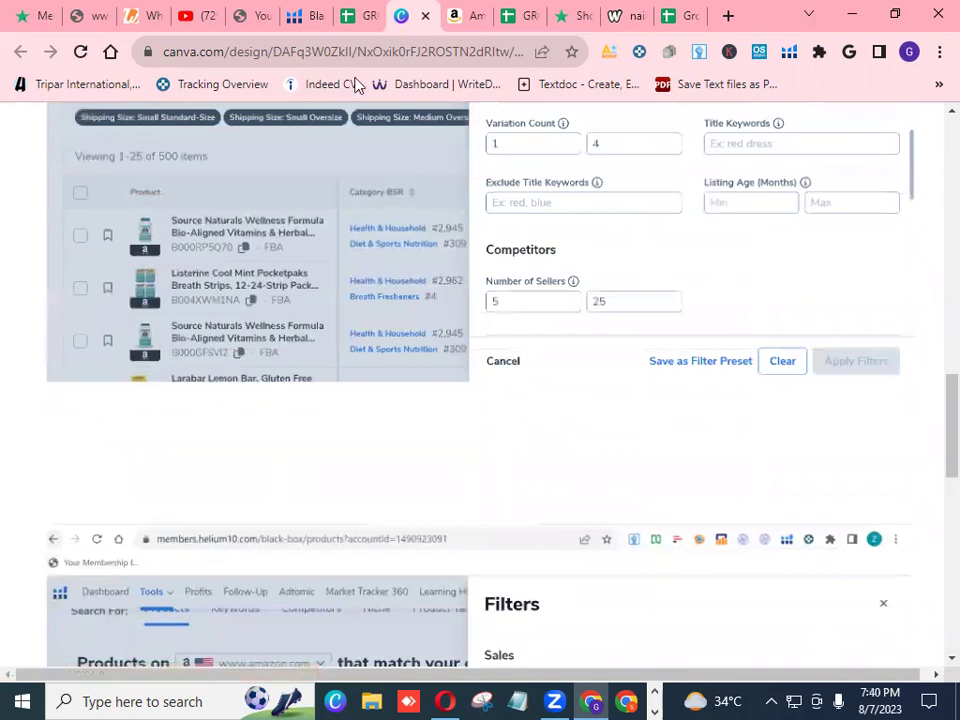
# - Return to the GROW WIDER BATCH 13 spreadsheet and enter 9 for the fourth student under A #02 in cell E9 of the Performance Sheet
pyautogui.click(362, 16)
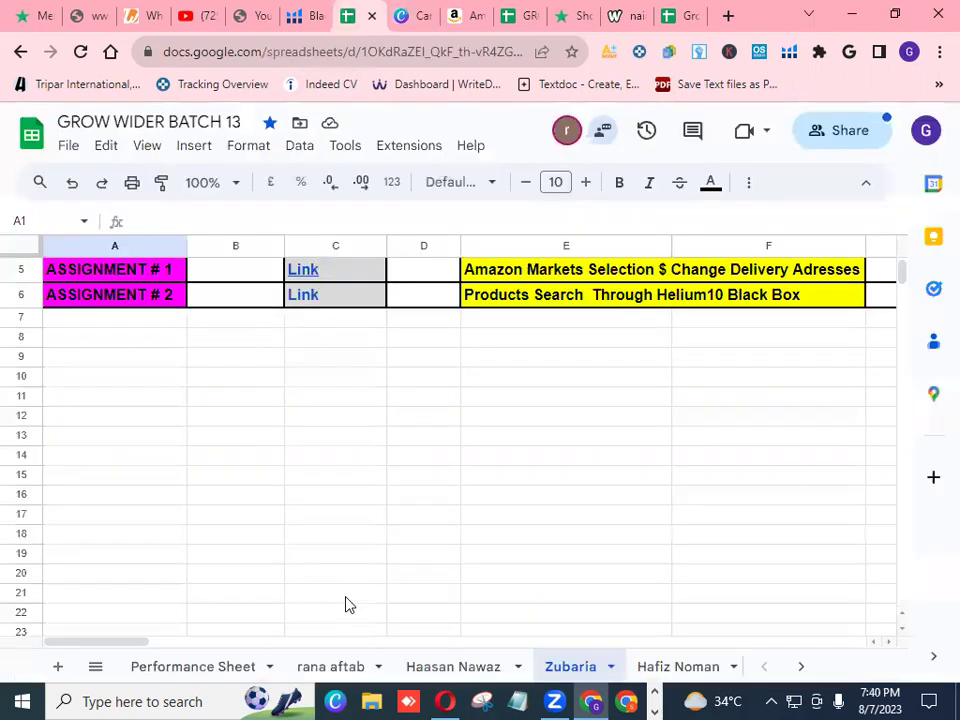
pyautogui.click(208, 677)
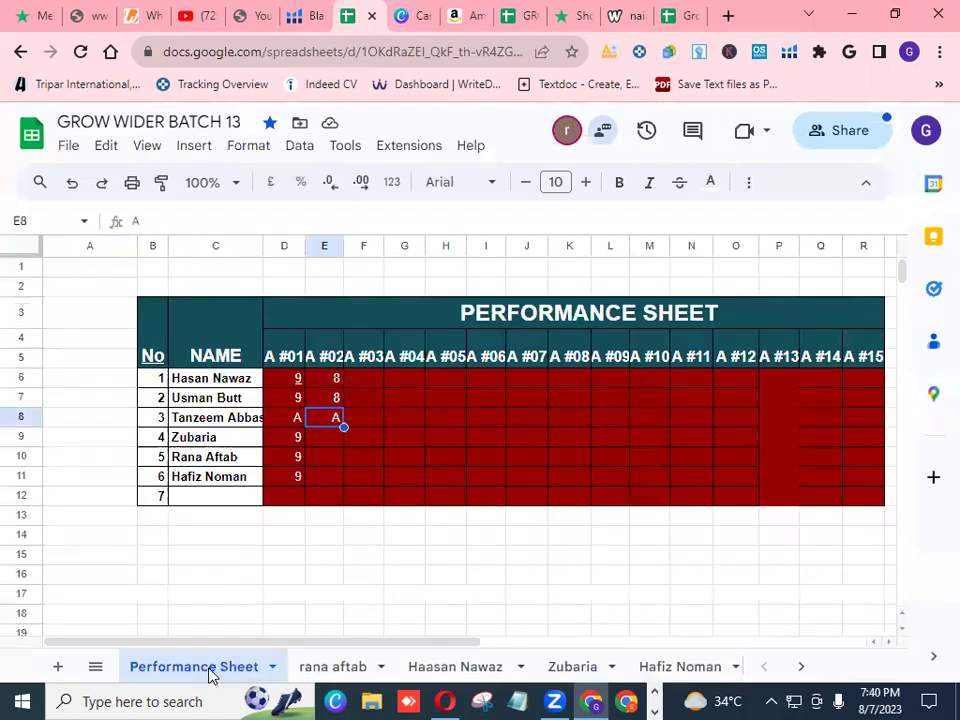
pyautogui.click(328, 444)
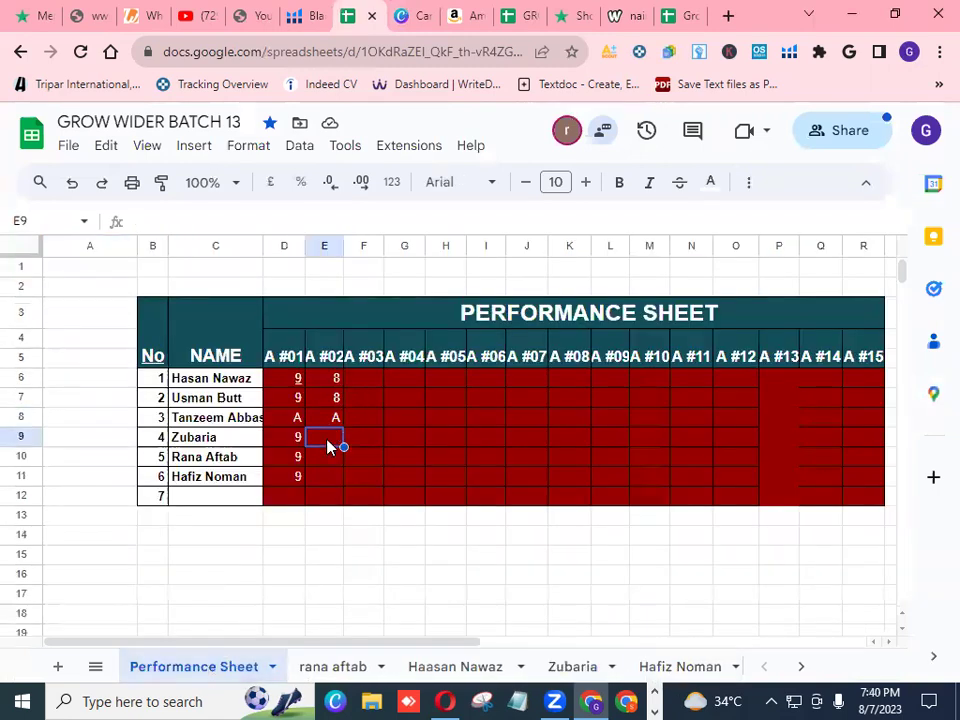
pyautogui.write('9')
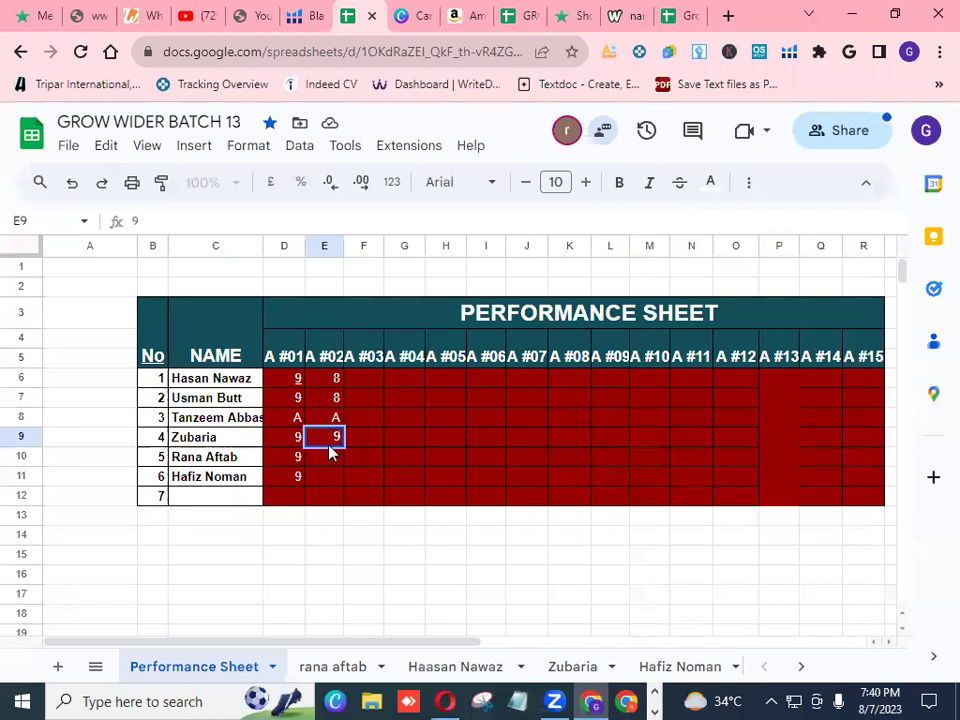
pyautogui.click(326, 462)
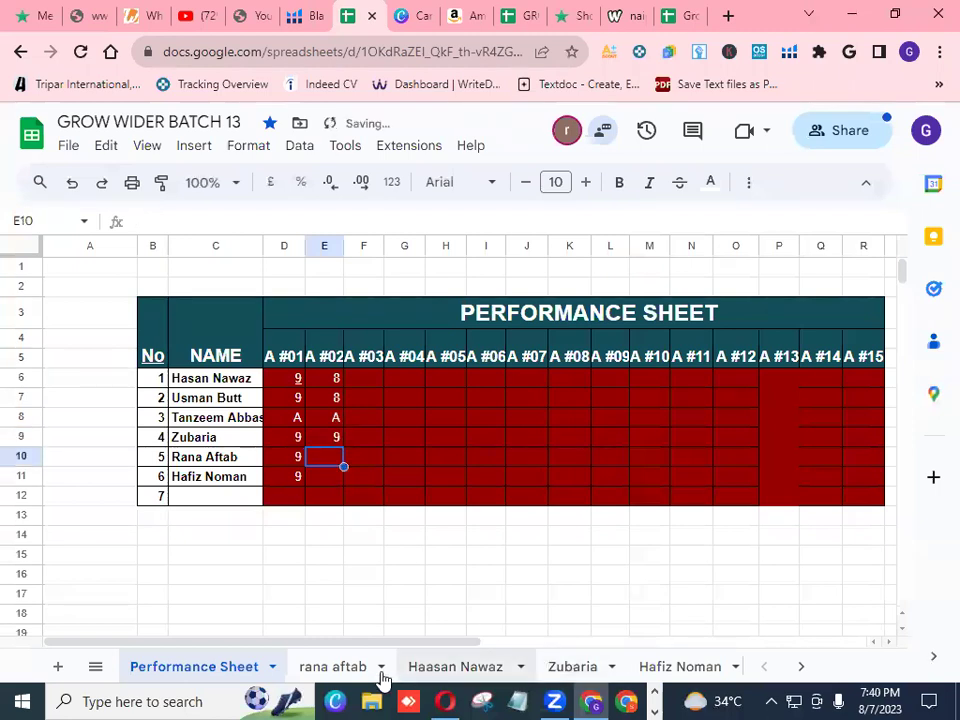
# - Open the assignment sheet of the student listed fifth and examine the product table starting in row 23
pyautogui.click(316, 668)
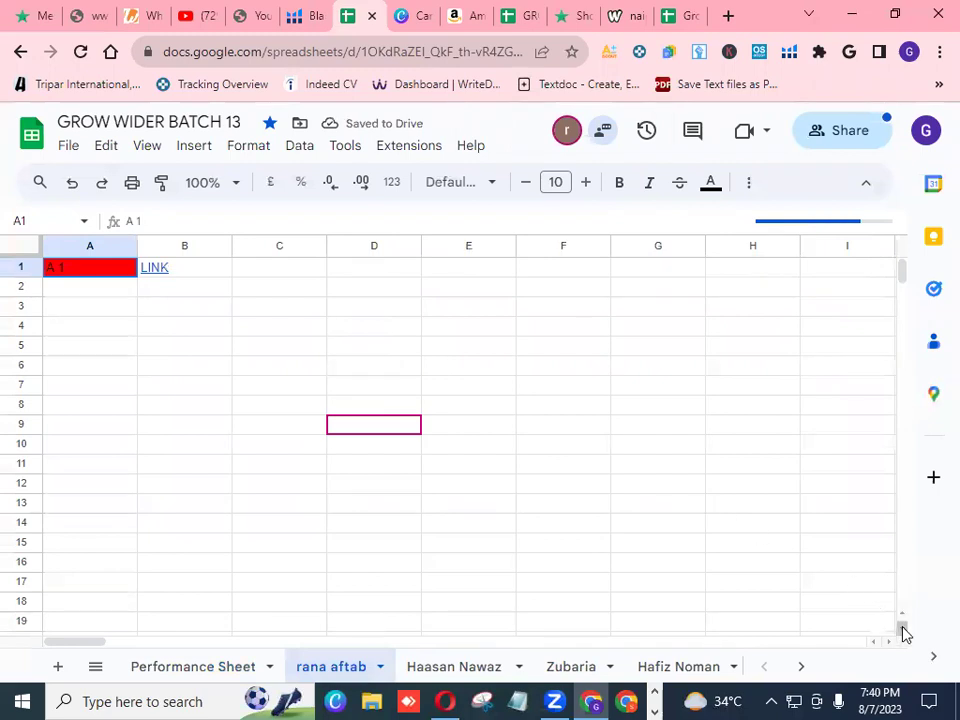
pyautogui.scroll(-3, 900, 620)
pyautogui.scroll(-5, 903, 632)
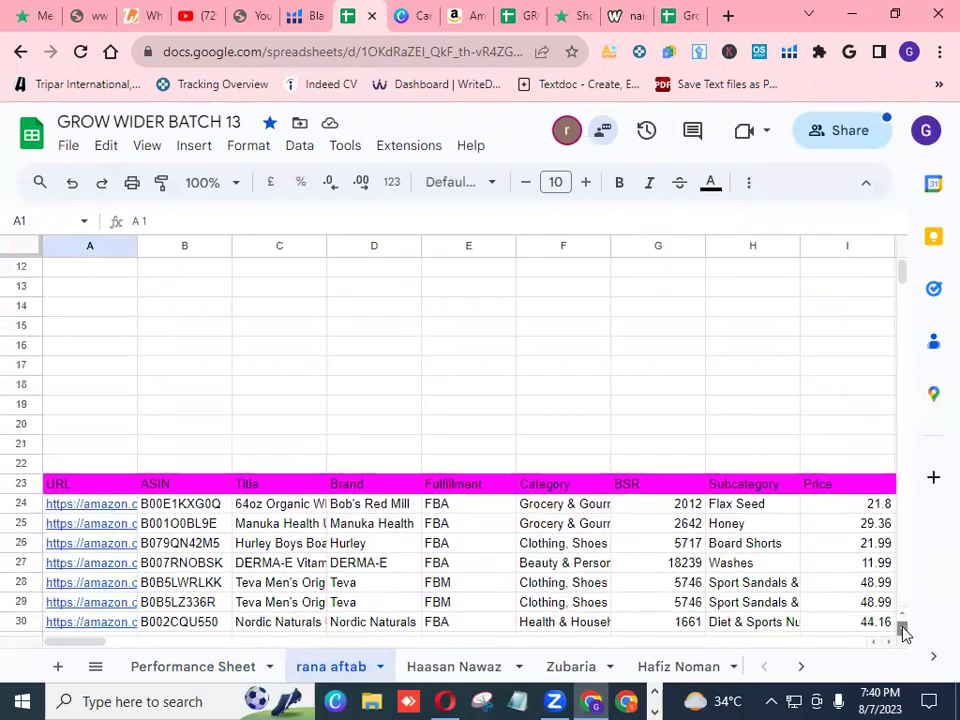
pyautogui.scroll(-1, 903, 632)
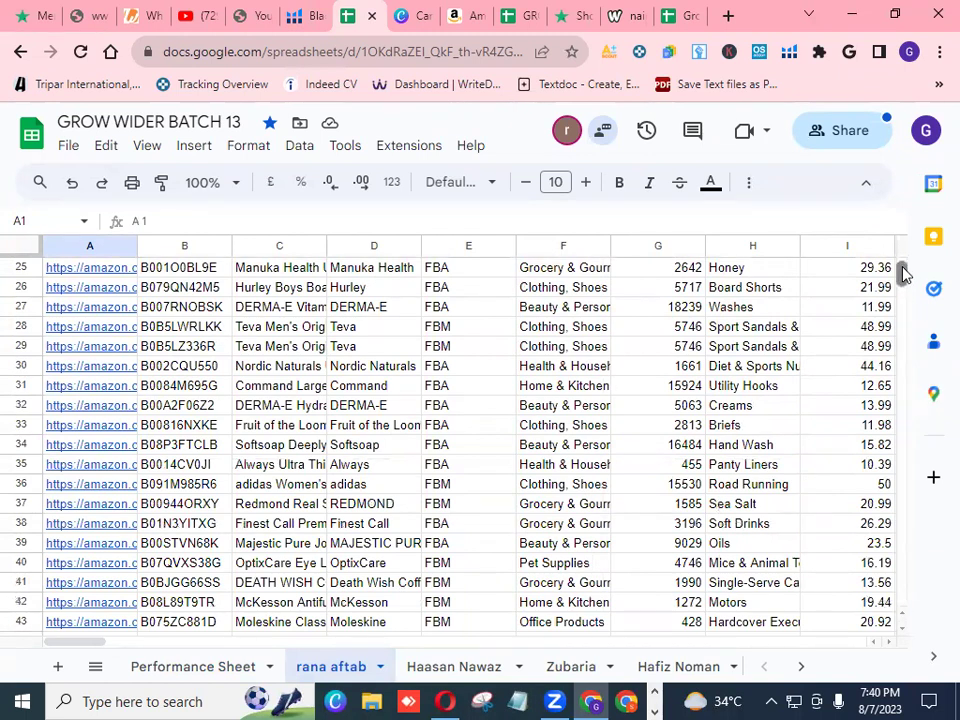
pyautogui.moveTo(904, 272); pyautogui.dragTo(903, 266)
pyautogui.scroll(-5, 840, 394)
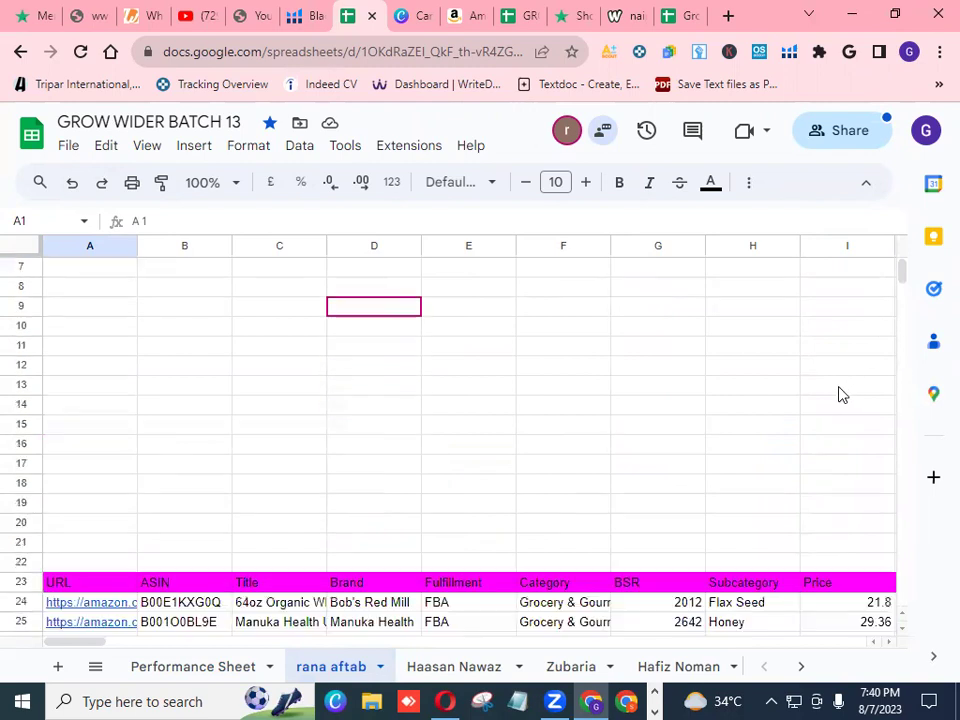
pyautogui.scroll(-1, 840, 394)
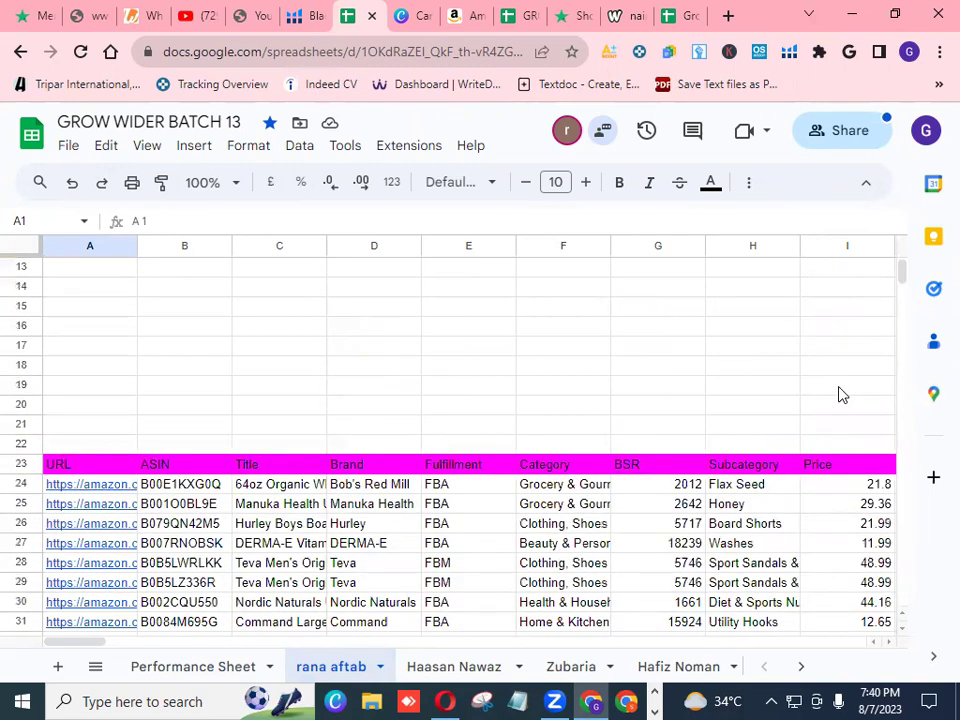
pyautogui.scroll(-4, 840, 394)
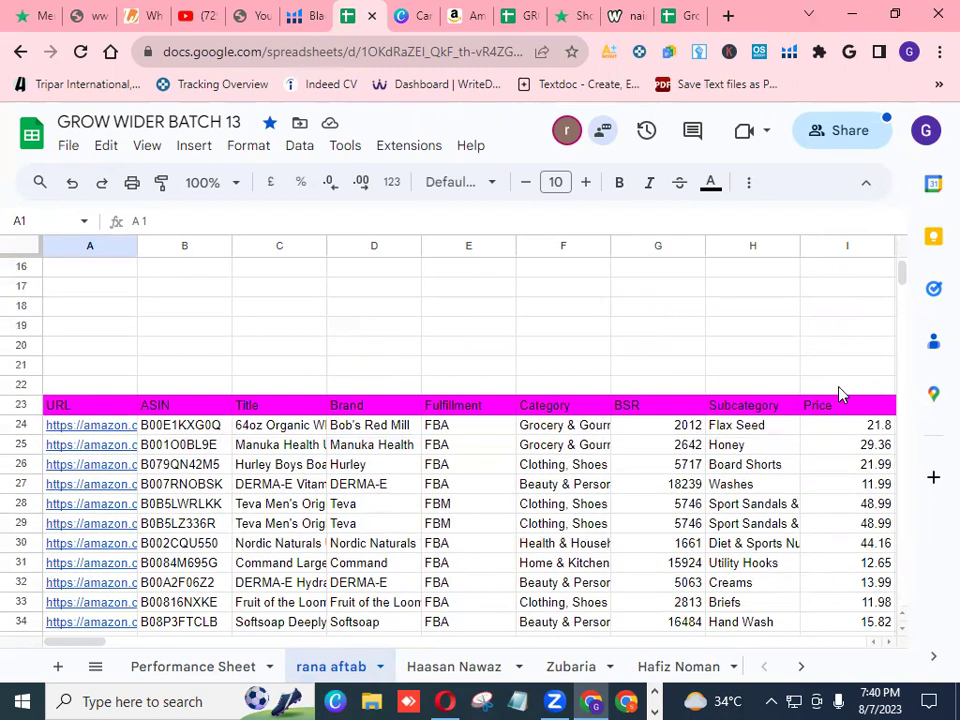
pyautogui.scroll(-4, 840, 394)
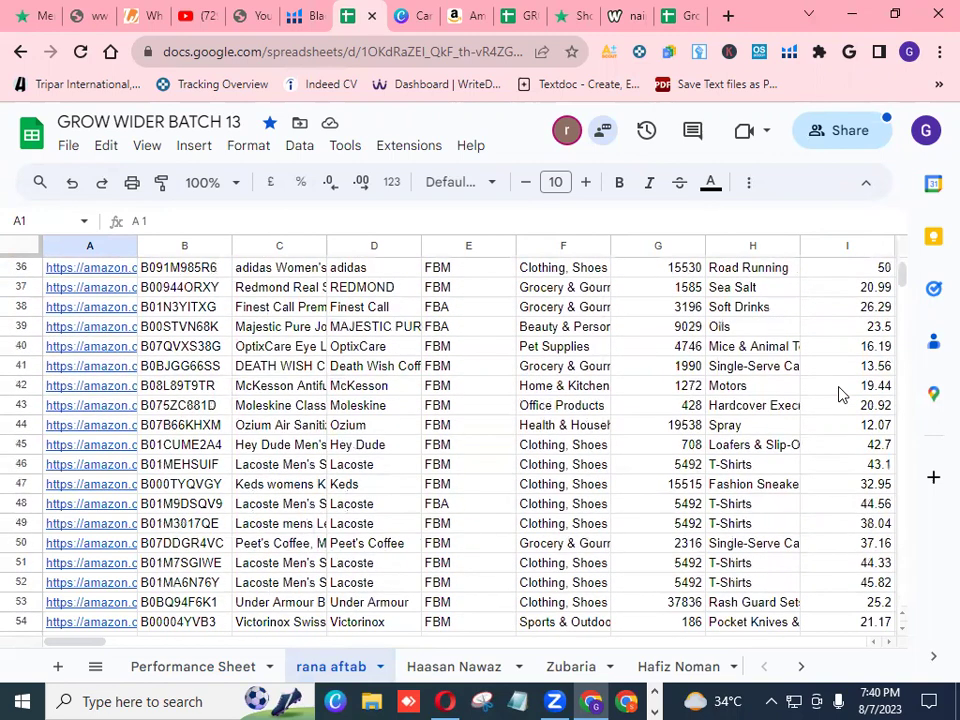
pyautogui.scroll(6, 840, 394)
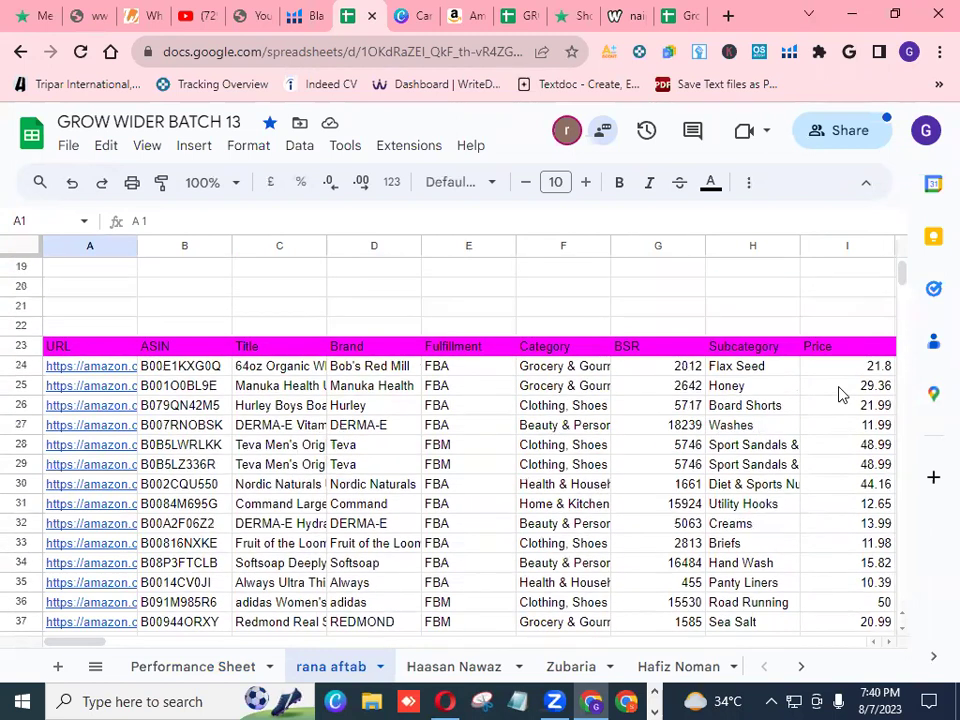
pyautogui.scroll(6, 840, 394)
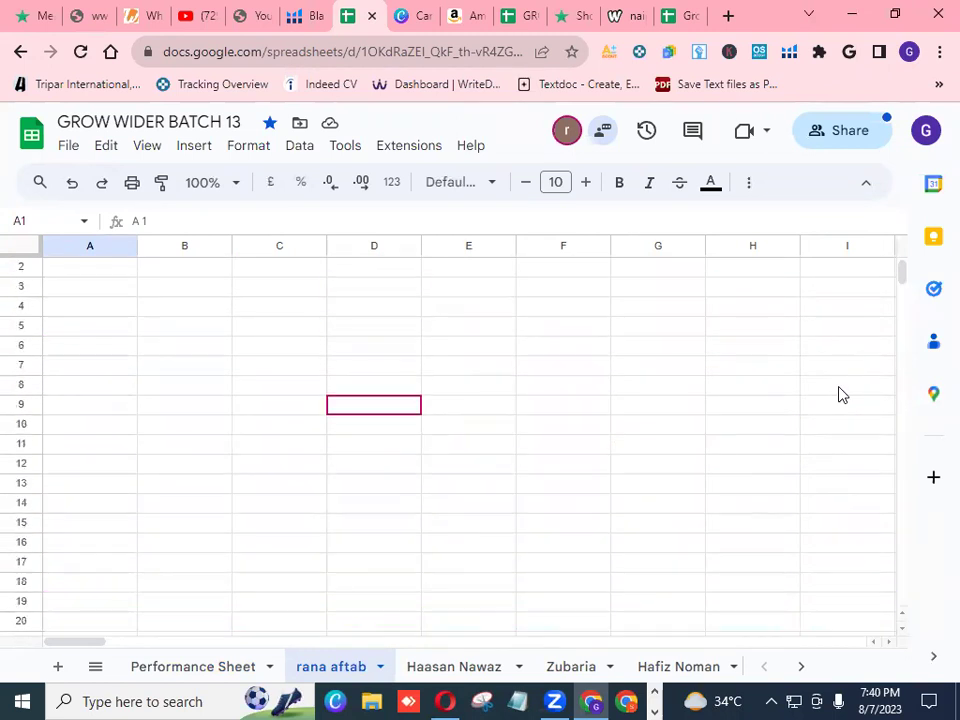
pyautogui.scroll(1, 840, 394)
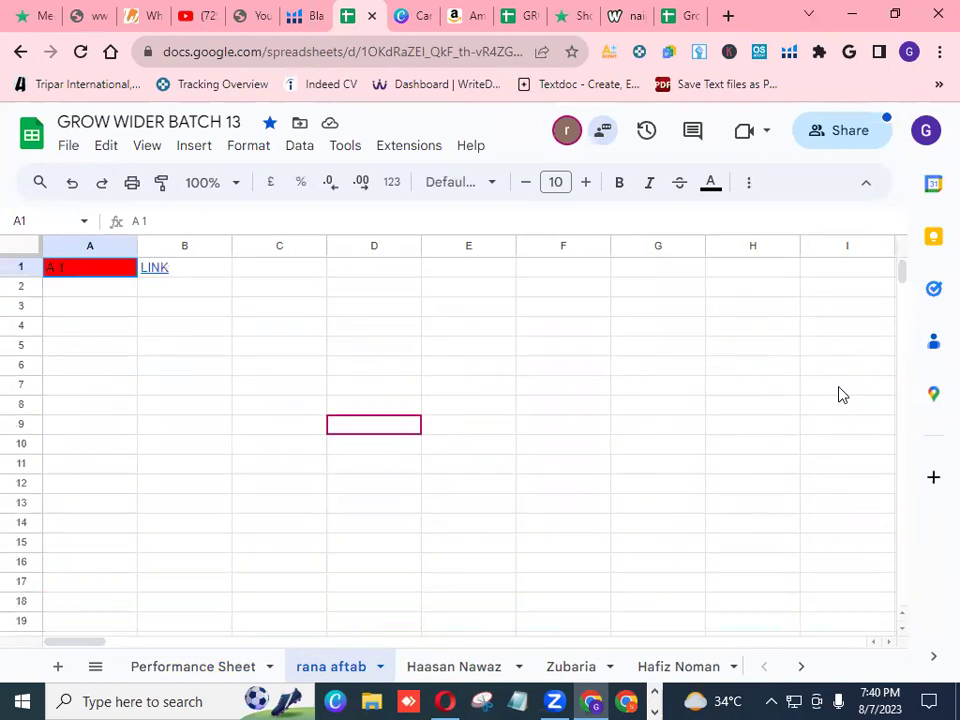
# - Return to the Performance Sheet and enter 8 for the fifth student under A #02 in cell E10
pyautogui.click(189, 677)
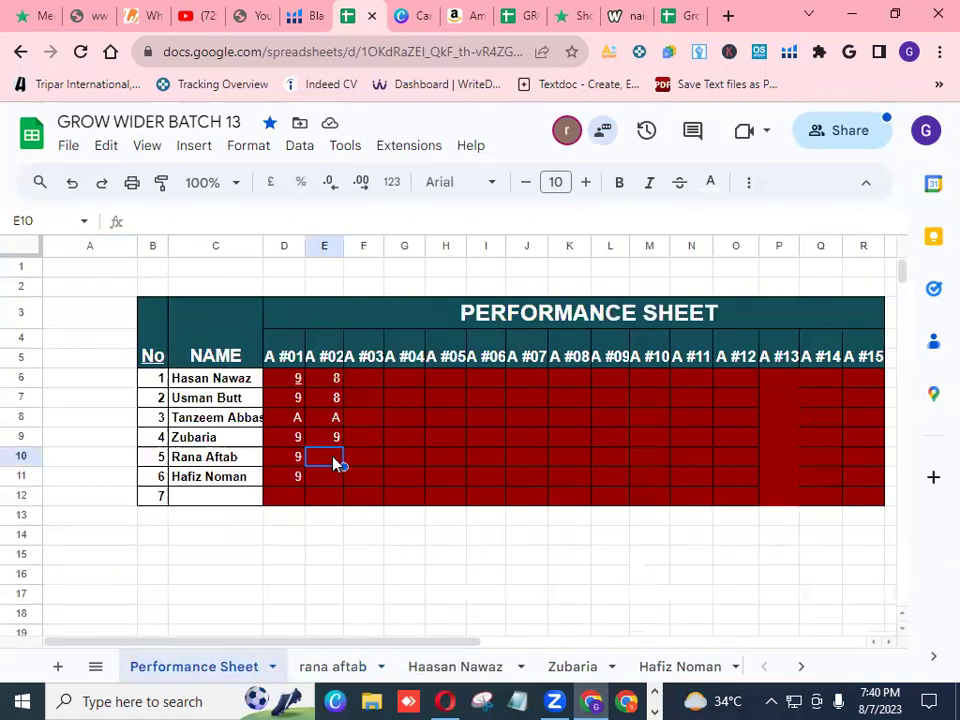
pyautogui.write('8')
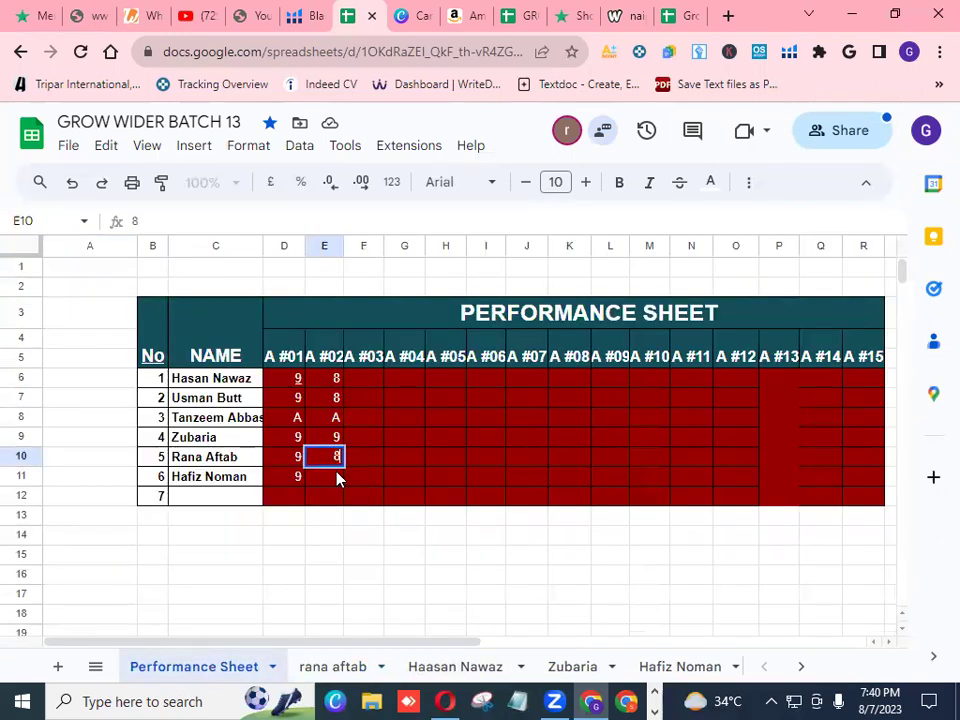
pyautogui.press('Return')
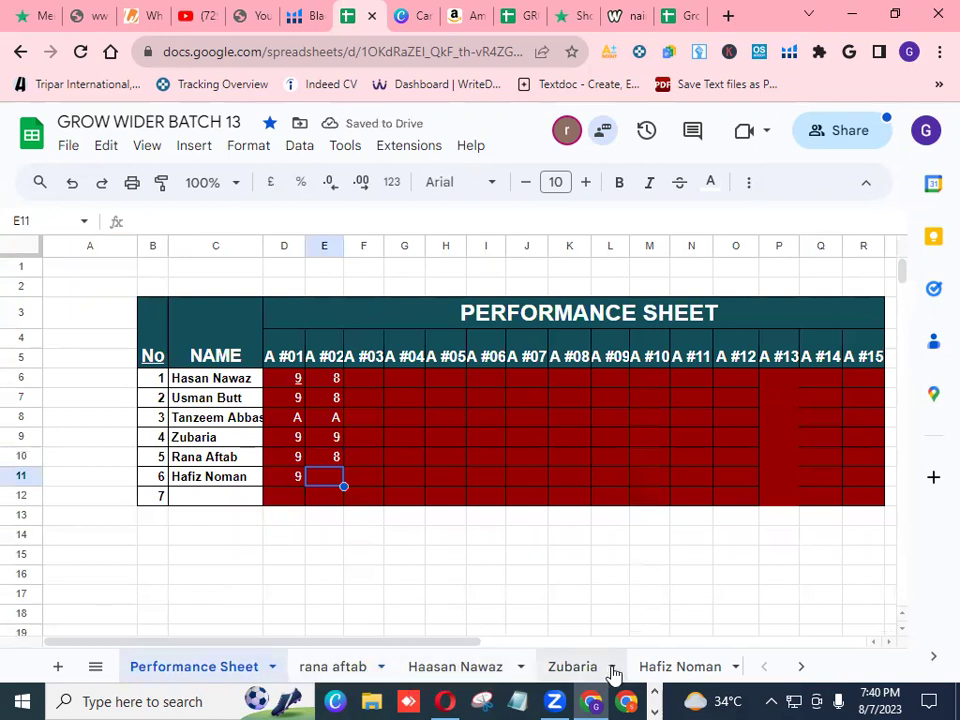
pyautogui.click(334, 668)
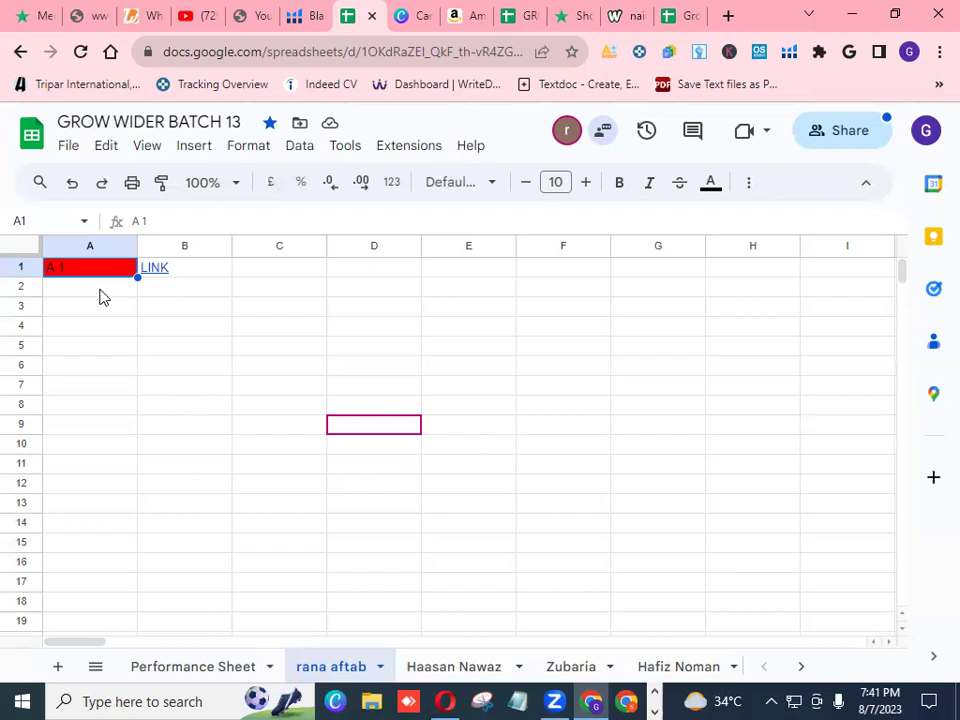
pyautogui.click(798, 670)
pyautogui.click(765, 670)
pyautogui.click(765, 670)
pyautogui.click(216, 672)
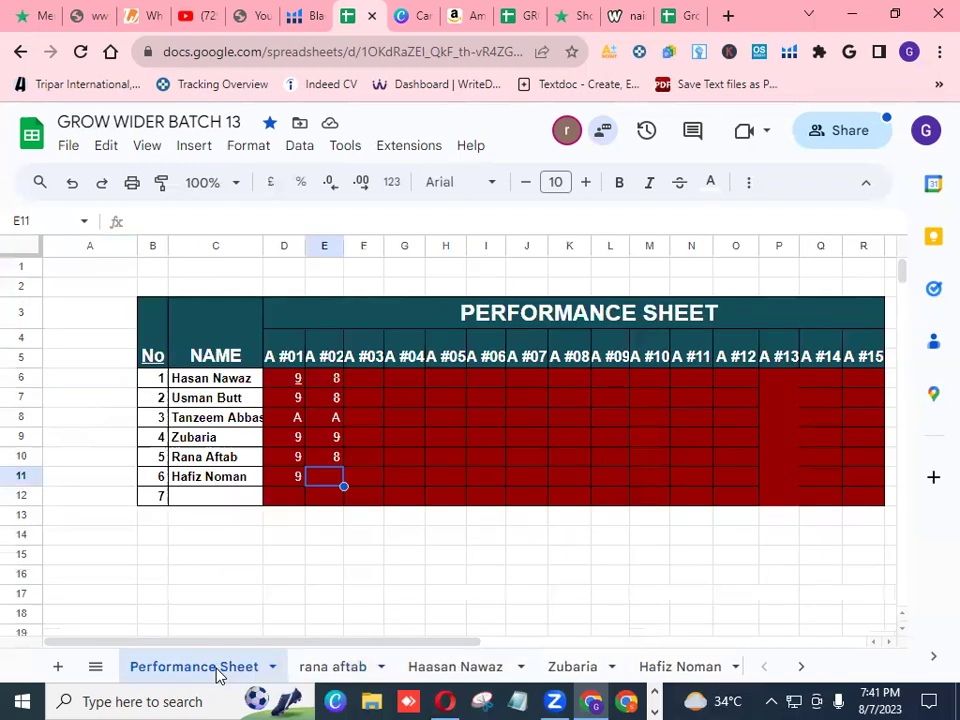
# - Open the assignment sheet of the student listed sixth and examine the Assignment # 02 product table starting in row 23
pyautogui.click(689, 670)
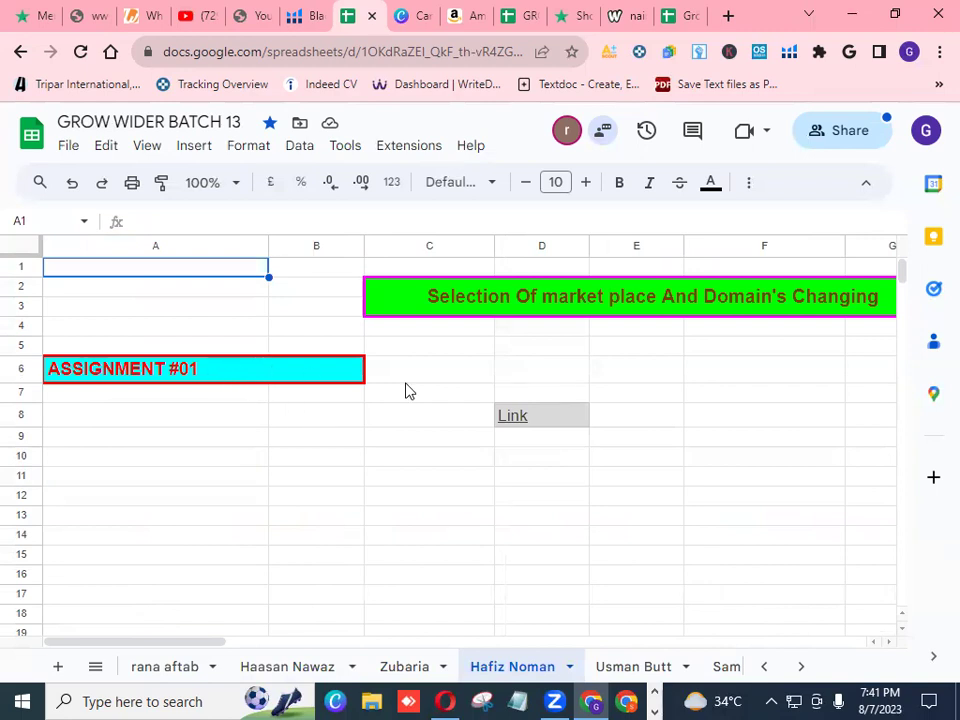
pyautogui.moveTo(507, 423)
pyautogui.scroll(-1, 904, 630)
pyautogui.scroll(-5, 904, 630)
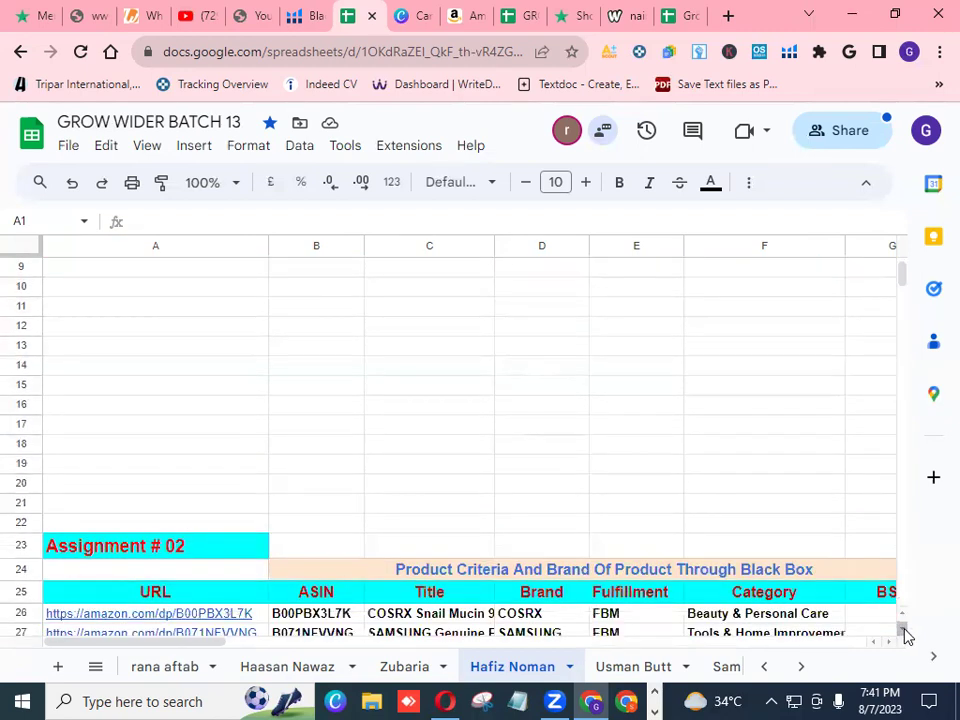
pyautogui.scroll(-1, 904, 633)
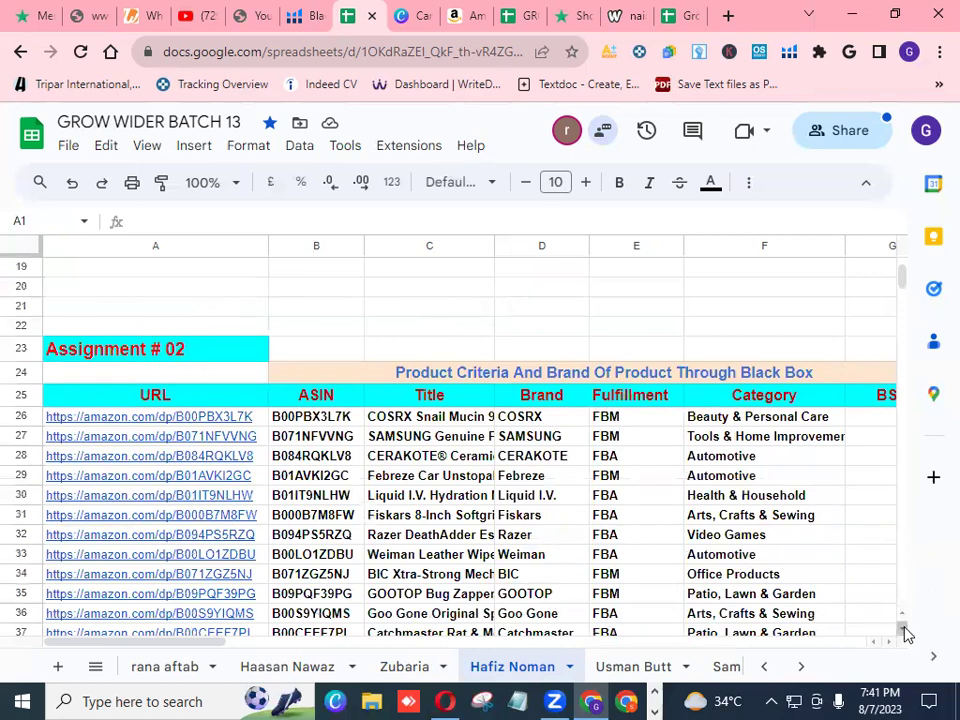
pyautogui.scroll(-3, 904, 630)
pyautogui.scroll(-8, 904, 630)
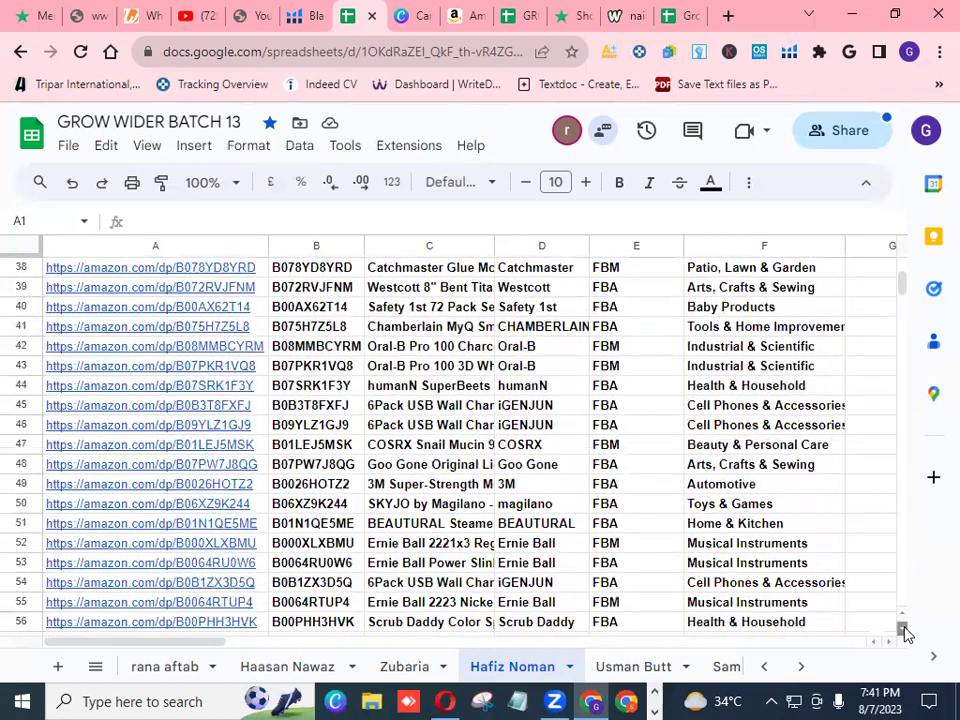
pyautogui.scroll(-4, 904, 633)
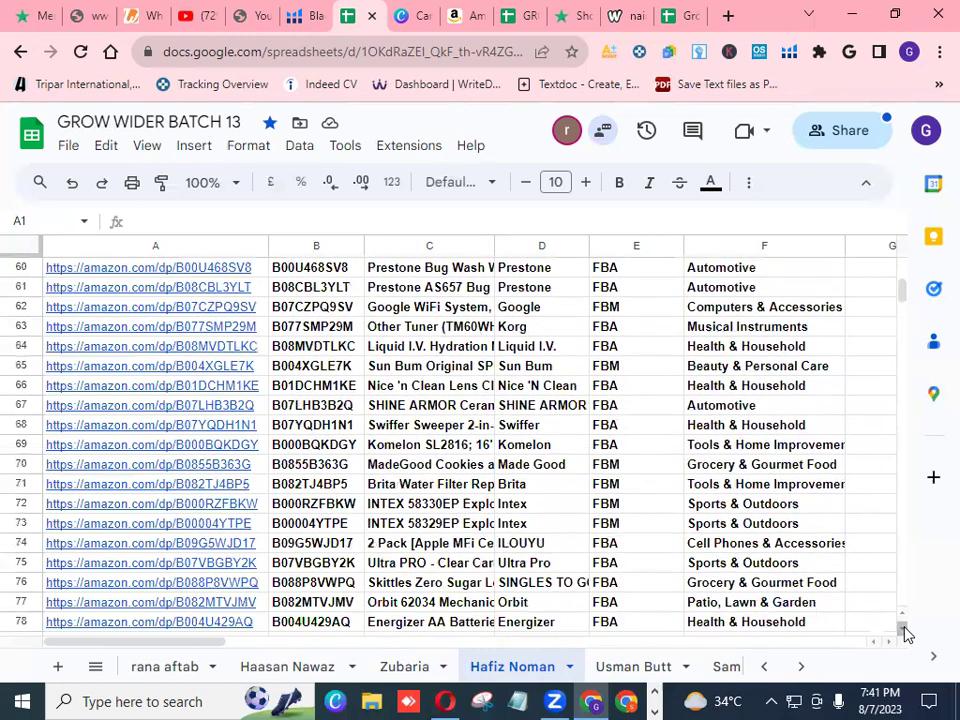
pyautogui.scroll(-6, 904, 630)
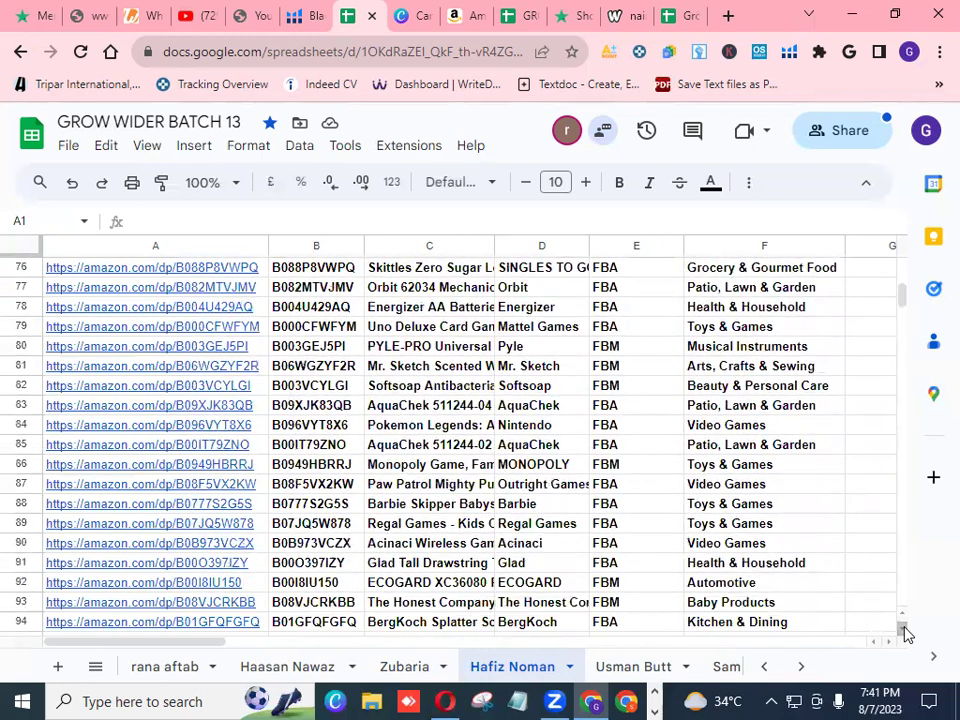
pyautogui.scroll(-1, 904, 630)
pyautogui.click(904, 272)
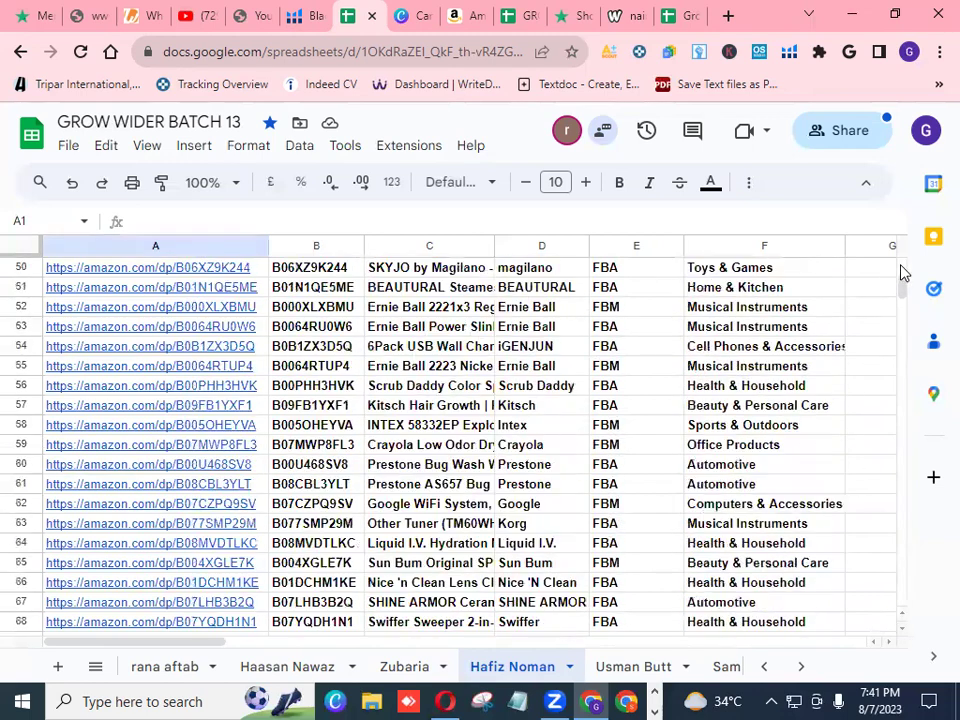
pyautogui.click(904, 272)
pyautogui.scroll(2, 903, 272)
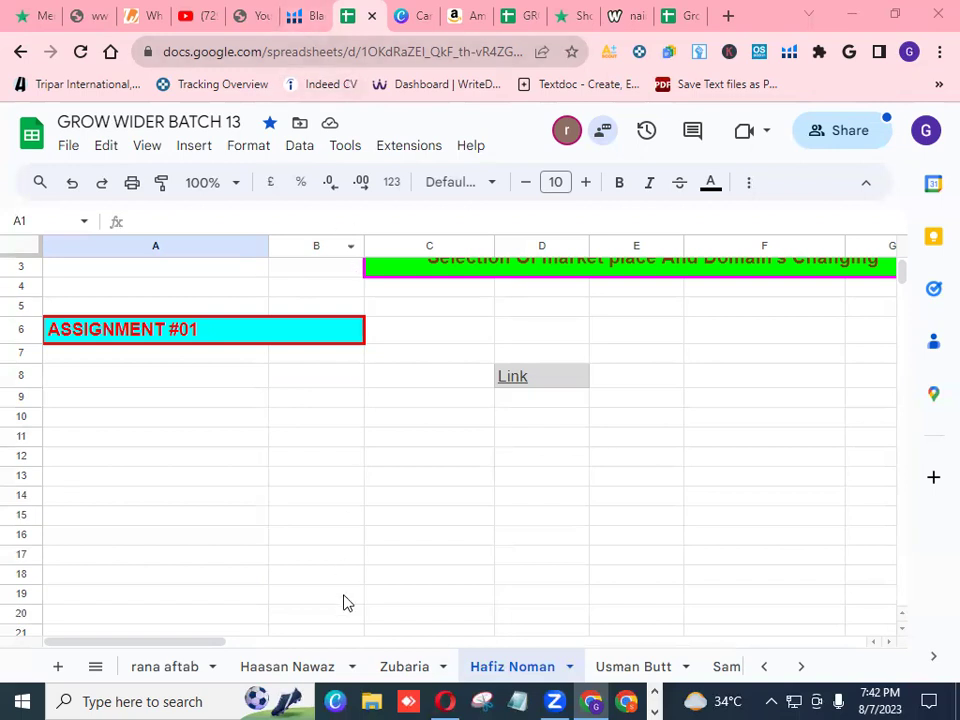
# - Return to the Performance Sheet and enter 8 for the sixth student under A #02 in cell E11
pyautogui.click(764, 667)
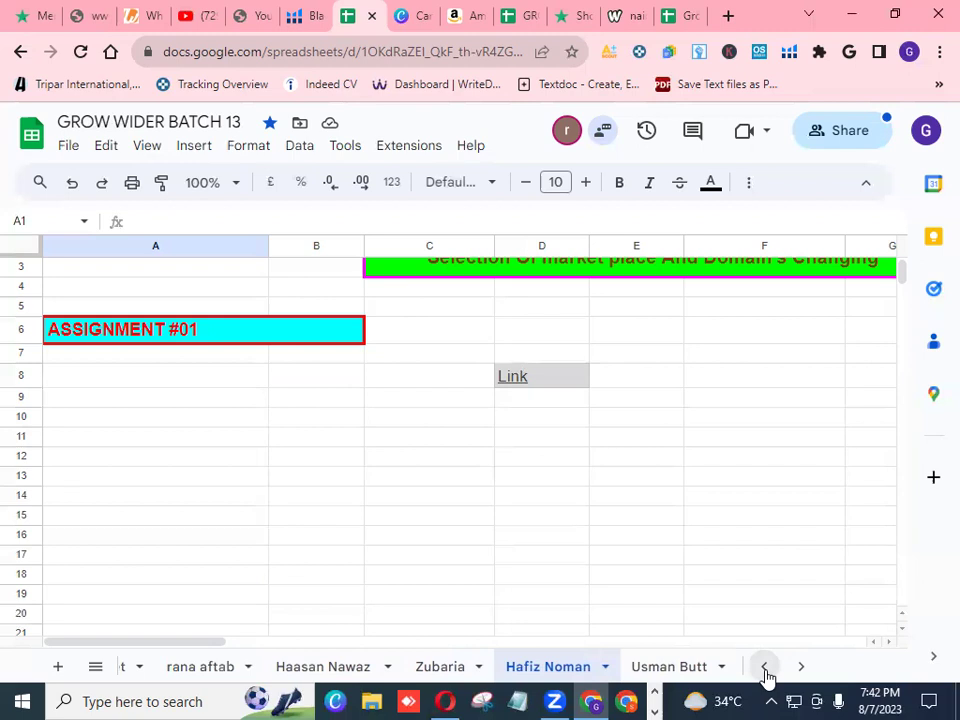
pyautogui.click(205, 667)
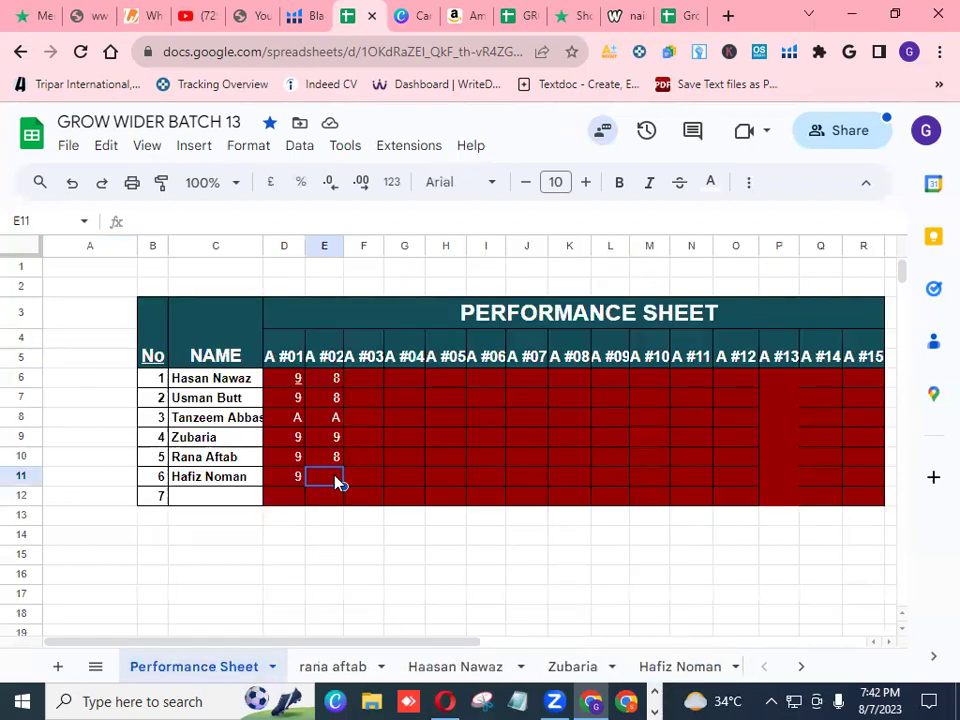
pyautogui.write('8')
pyautogui.click(800, 670)
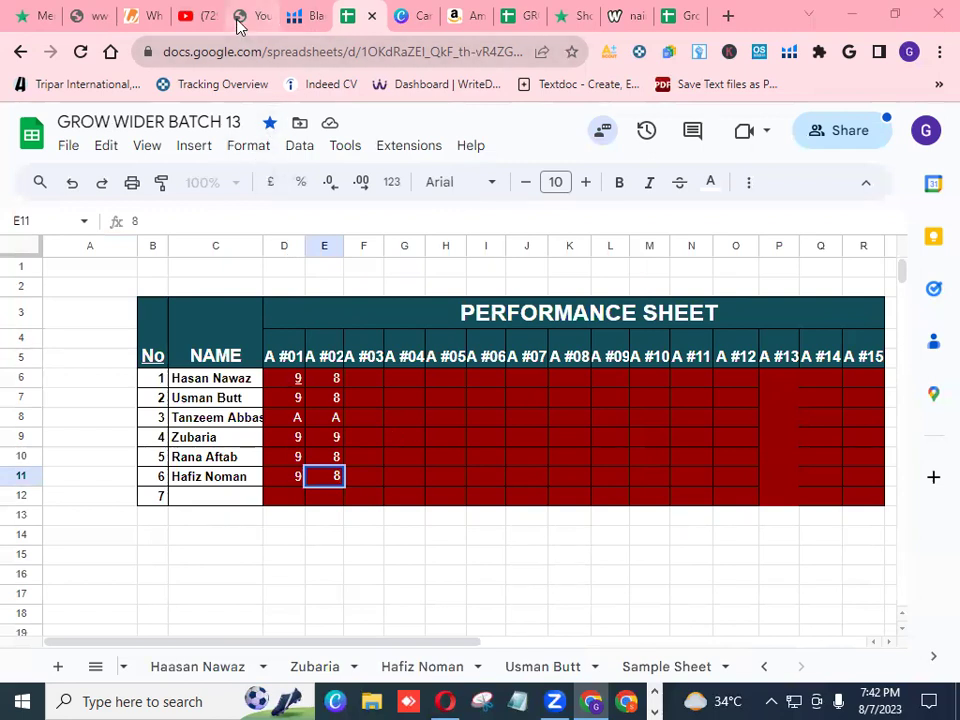
# - Switch to Black Box in Helium 10, view the Products search and open the Keywords search
pyautogui.click(308, 18)
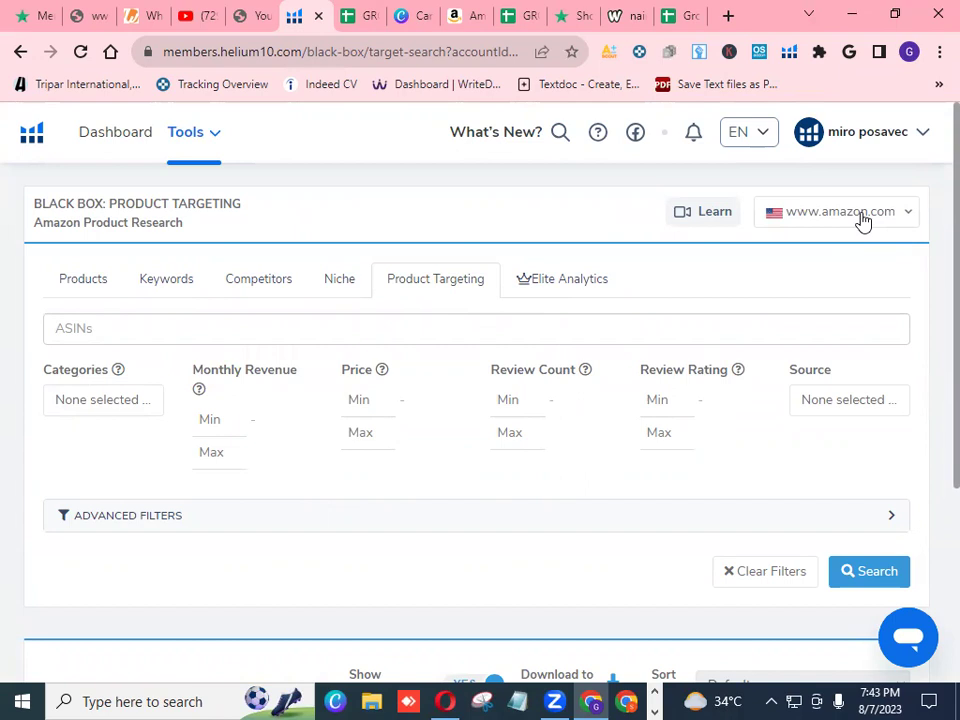
pyautogui.click(97, 289)
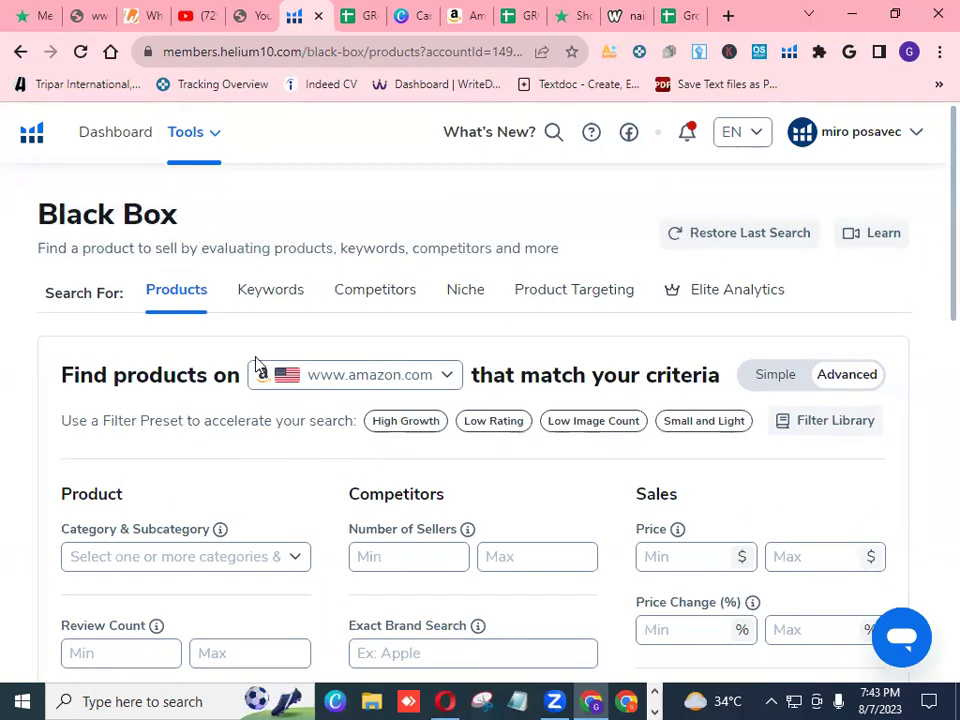
pyautogui.scroll(-1, 279, 358)
pyautogui.scroll(1, 281, 330)
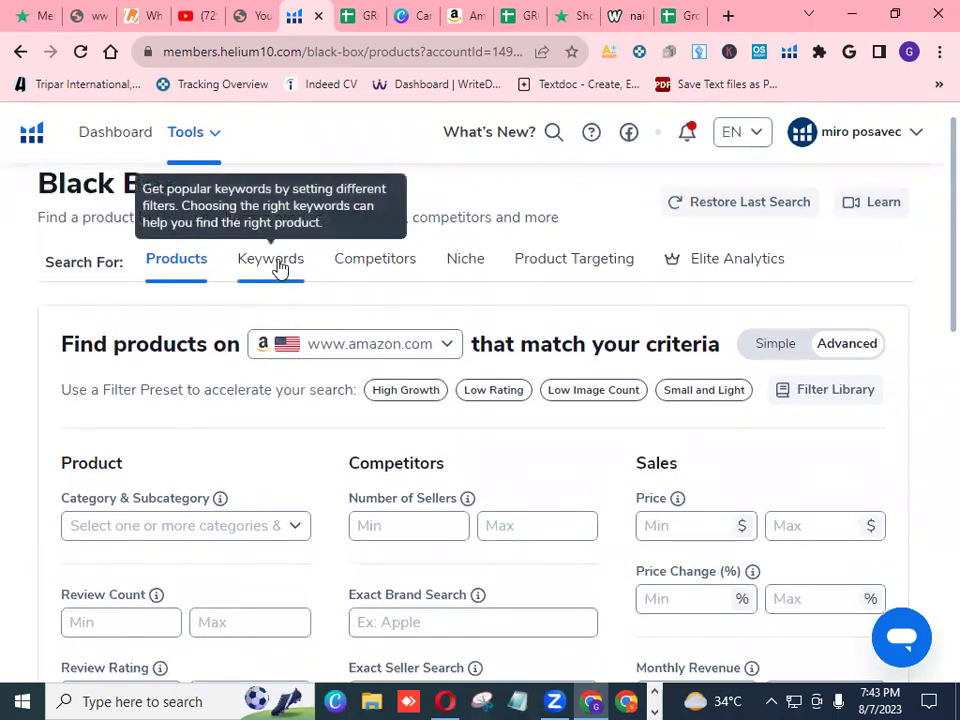
pyautogui.click(281, 269)
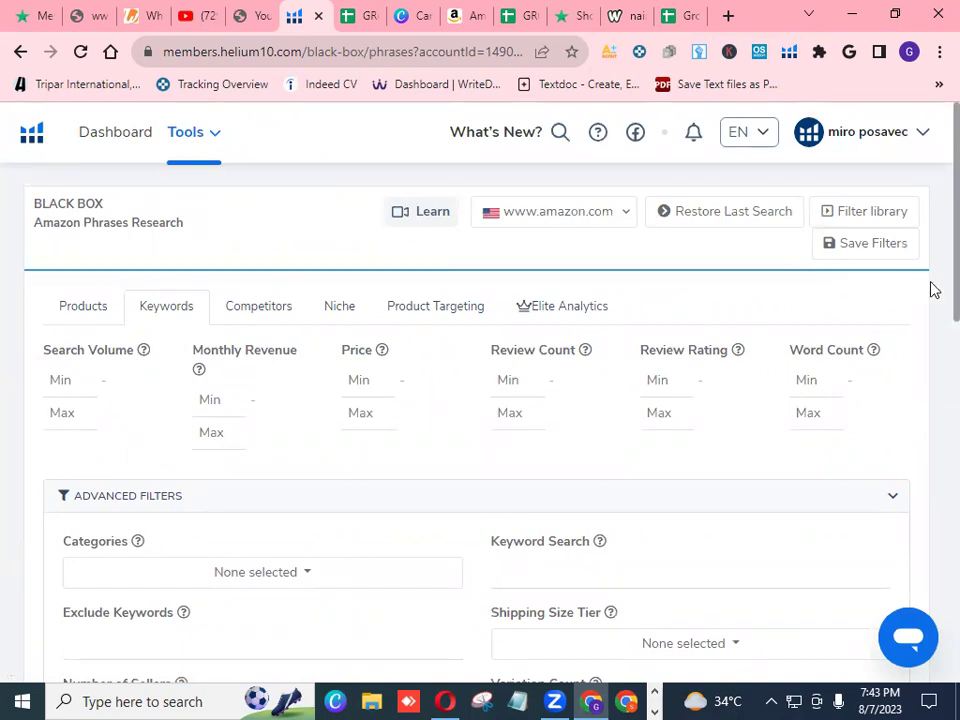
# - Set the Price filter of the Keywords search to a minimum of 10 and a maximum of 50
pyautogui.scroll(-1, 932, 292)
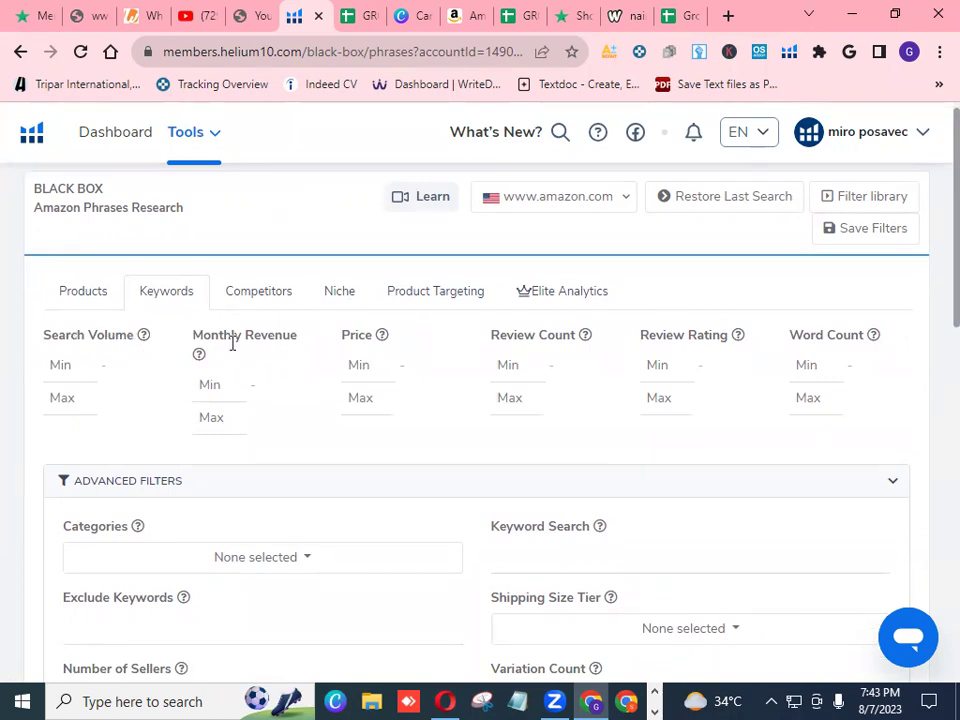
pyautogui.click(369, 368)
pyautogui.write('10')
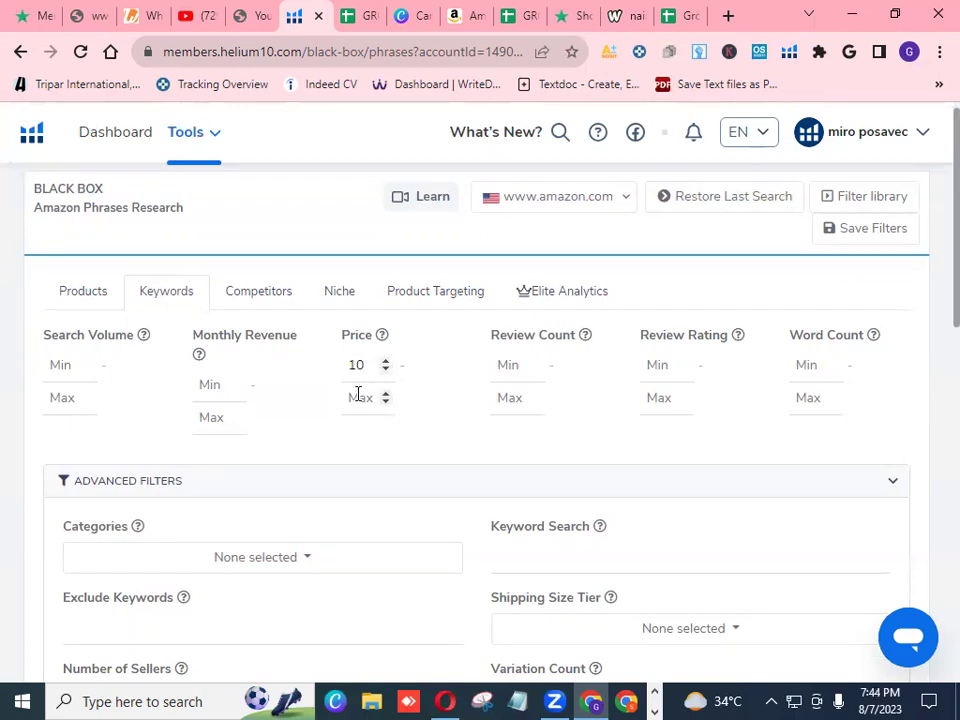
pyautogui.click(367, 399)
pyautogui.write('50')
# - Set the minimum Review Count to 250 and the minimum Review Rating to 4.2
pyautogui.click(508, 364)
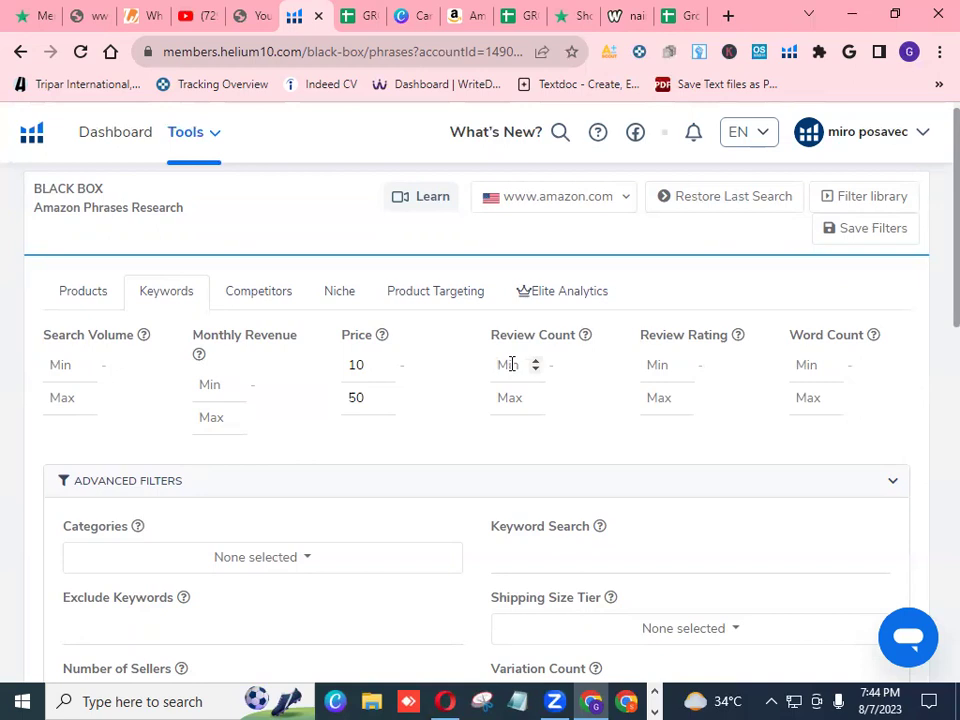
pyautogui.write('250')
pyautogui.click(665, 366)
pyautogui.write('4')
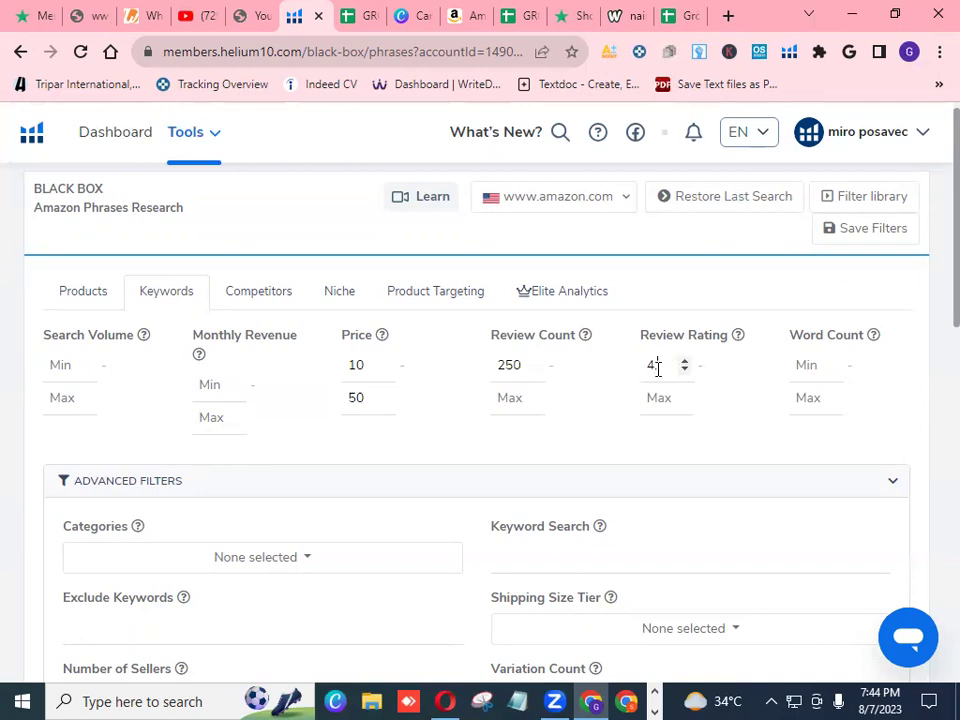
pyautogui.write('.2')
pyautogui.scroll(-5, 933, 314)
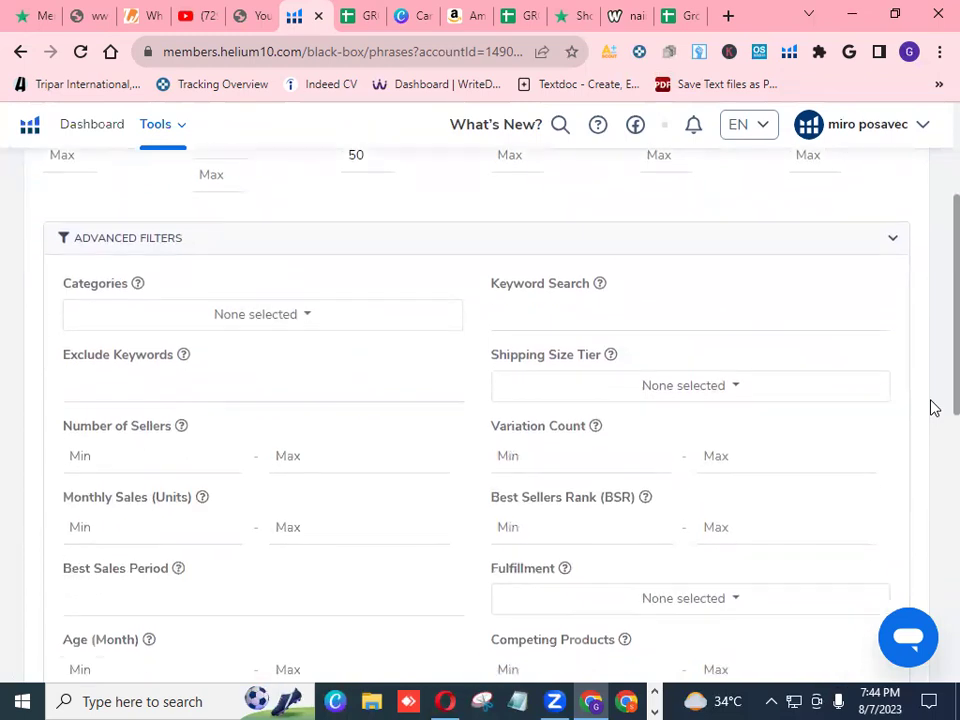
# - Select all categories and all shipping size tiers in the advanced filters of the Keywords search
pyautogui.click(310, 310)
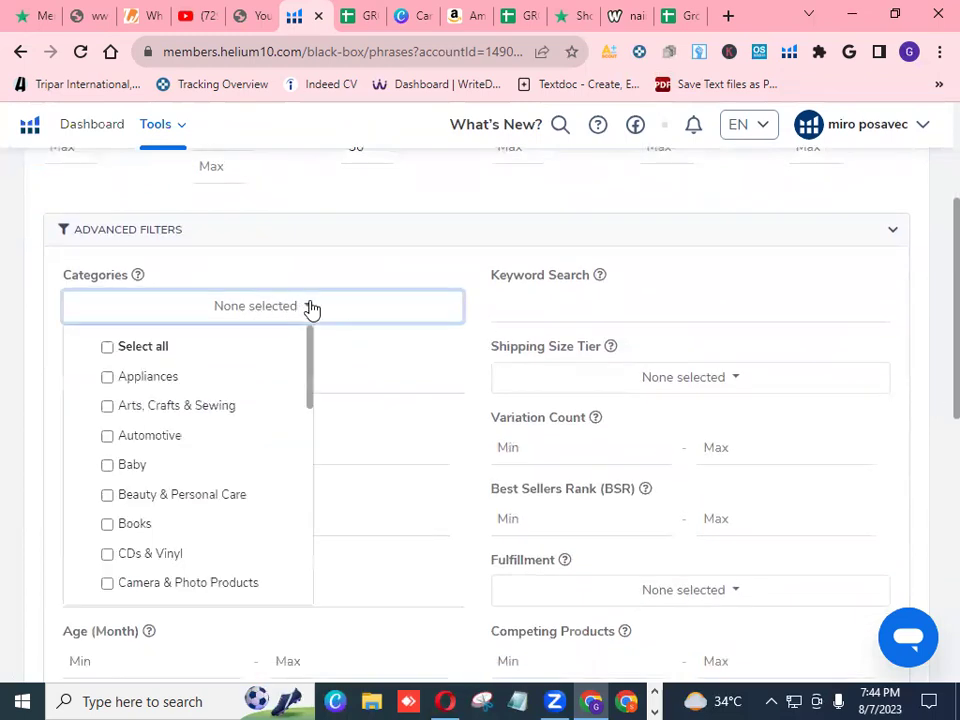
pyautogui.click(193, 347)
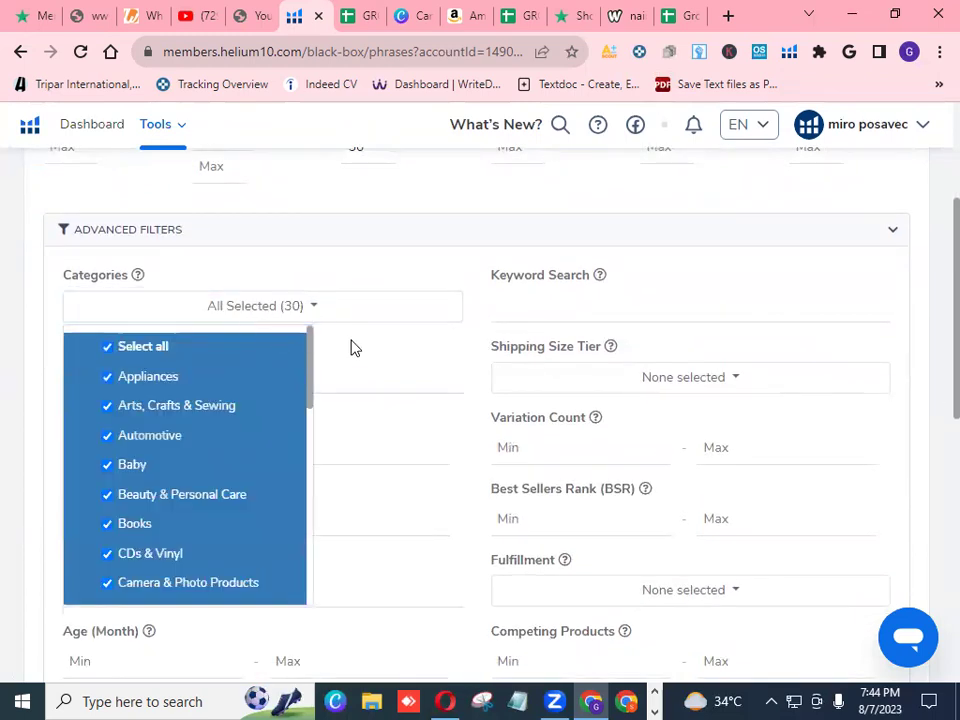
pyautogui.click(437, 333)
pyautogui.scroll(-1, 557, 347)
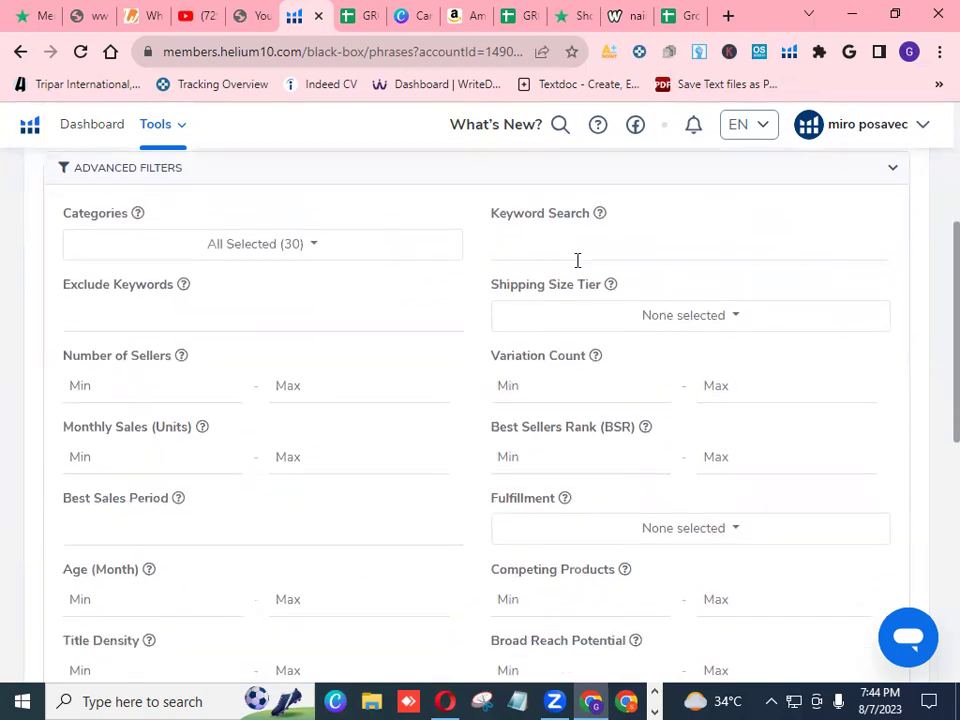
pyautogui.click(733, 318)
pyautogui.click(574, 358)
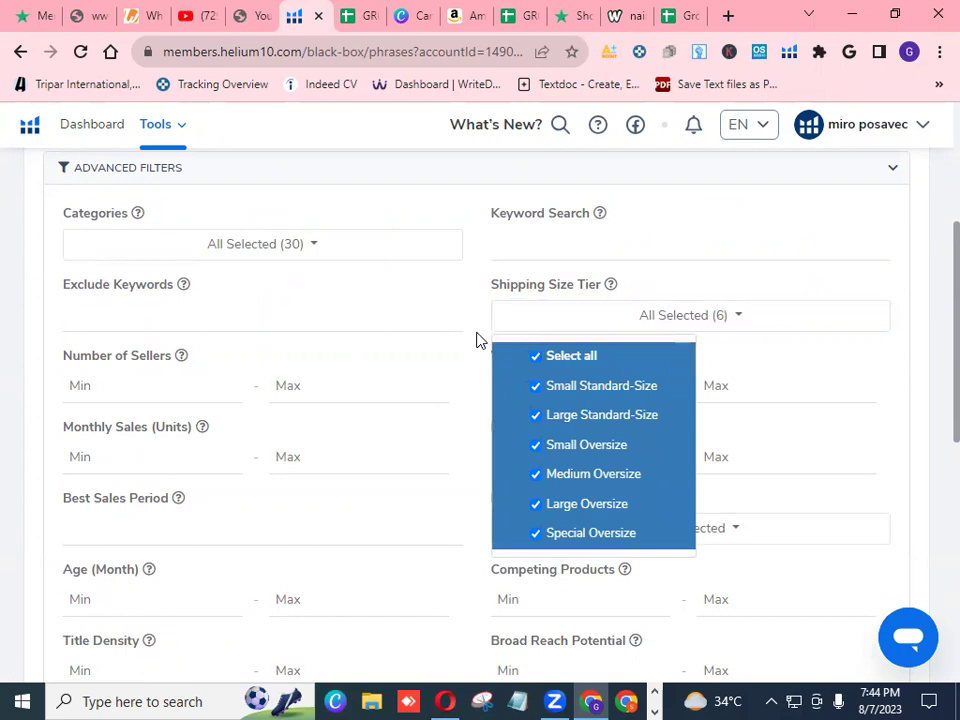
pyautogui.click(477, 340)
pyautogui.scroll(-1, 478, 339)
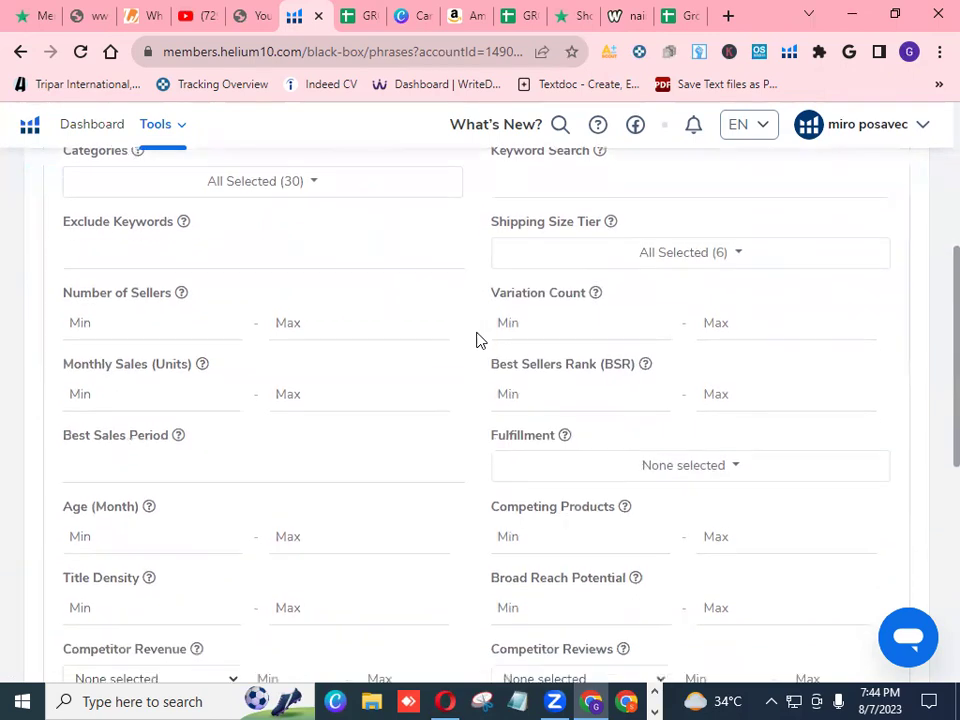
# - Set the Number of Sellers filter to a minimum of 5 and a maximum of 25
pyautogui.click(142, 324)
pyautogui.write('5')
pyautogui.click(320, 322)
pyautogui.write('25')
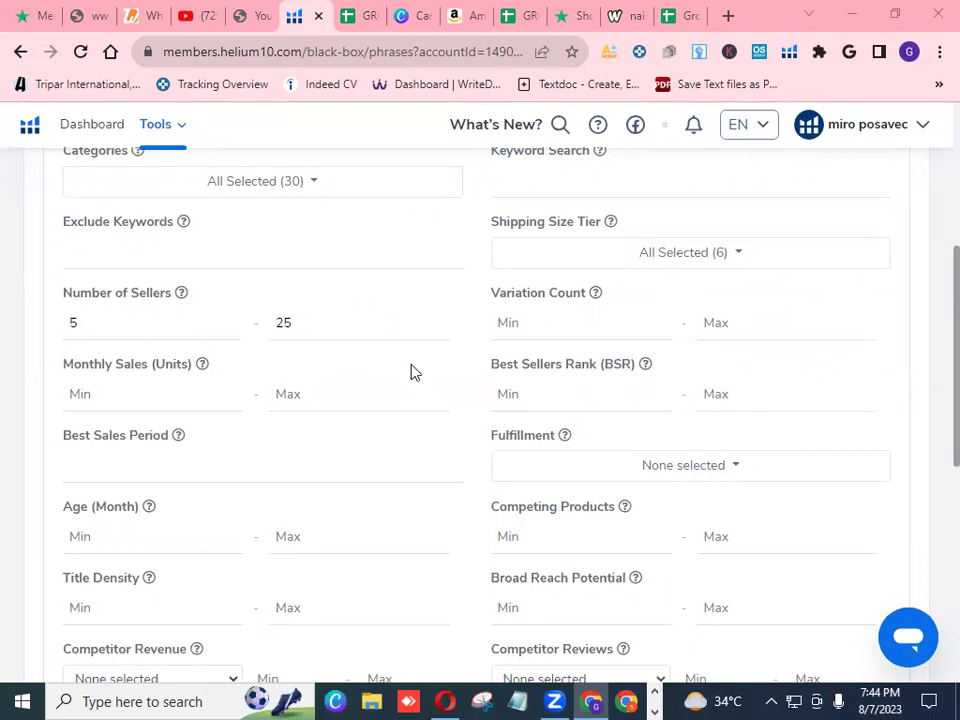
pyautogui.click(564, 326)
pyautogui.write('1')
pyautogui.click(742, 329)
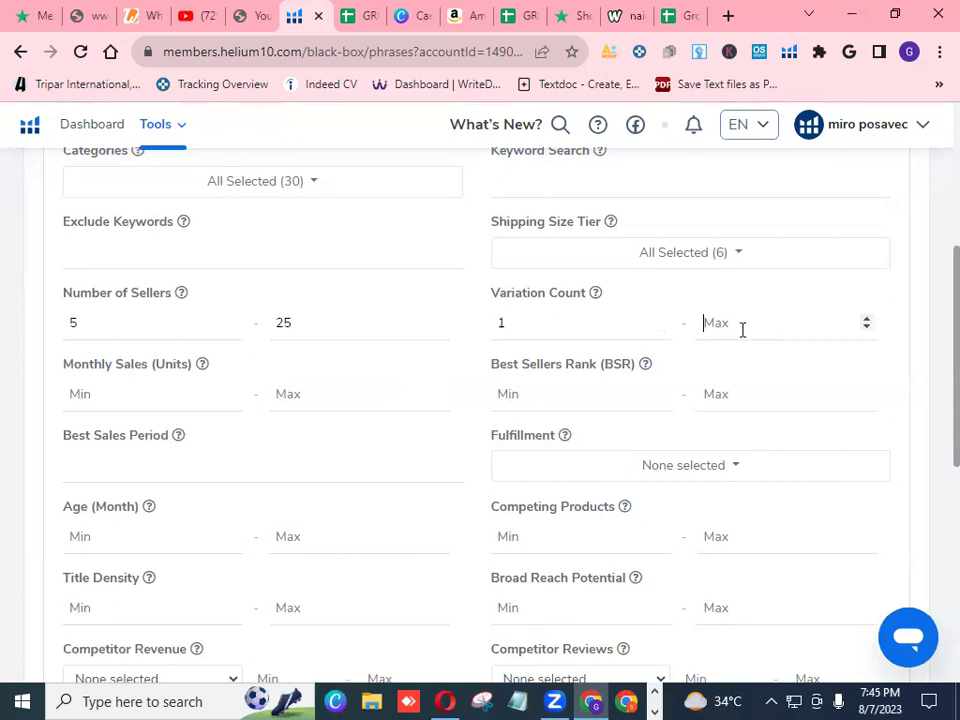
pyautogui.write('4')
pyautogui.press('BackSpace')
pyautogui.click(561, 321)
pyautogui.press('BackSpace')
pyautogui.click(758, 322)
pyautogui.write('1')
pyautogui.press('BackSpace')
# - Set the Variation Count filter to a minimum of 1 and a maximum of 4
pyautogui.click(602, 326)
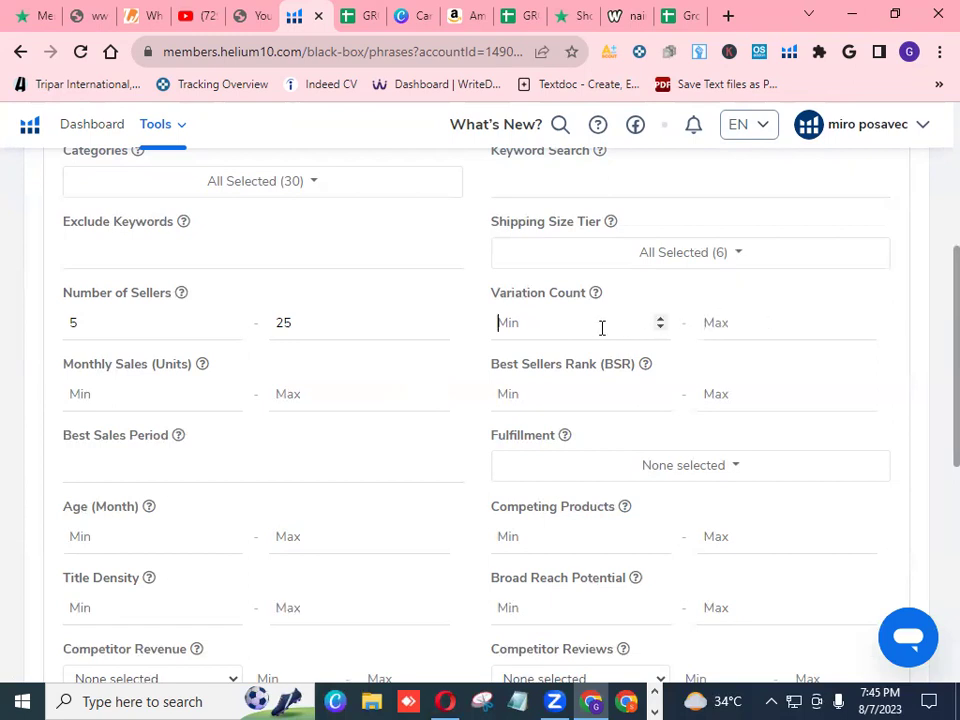
pyautogui.write('1')
pyautogui.click(744, 321)
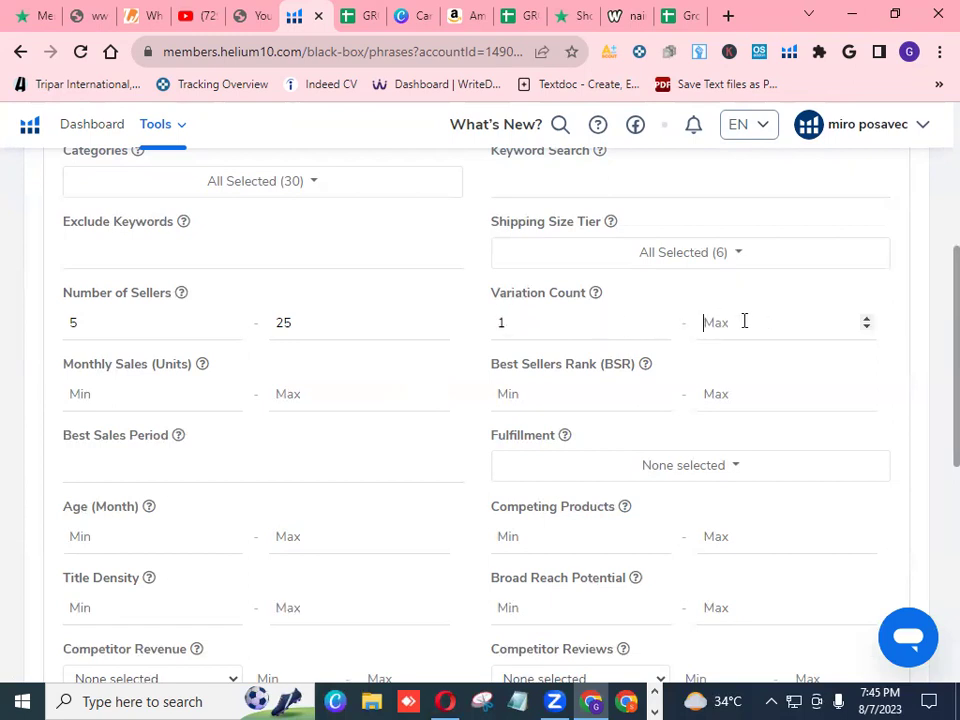
pyautogui.write('4')
# - Set the minimum Monthly Sales to 1500 units and the maximum Best Sellers Rank to 60000
pyautogui.scroll(-1, 784, 362)
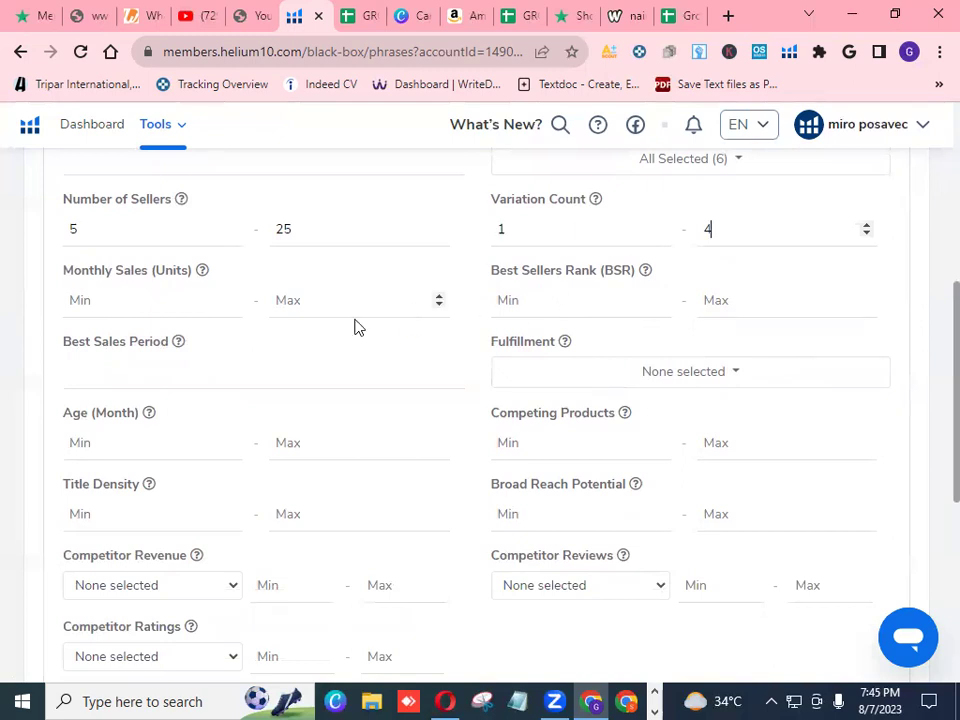
pyautogui.click(148, 301)
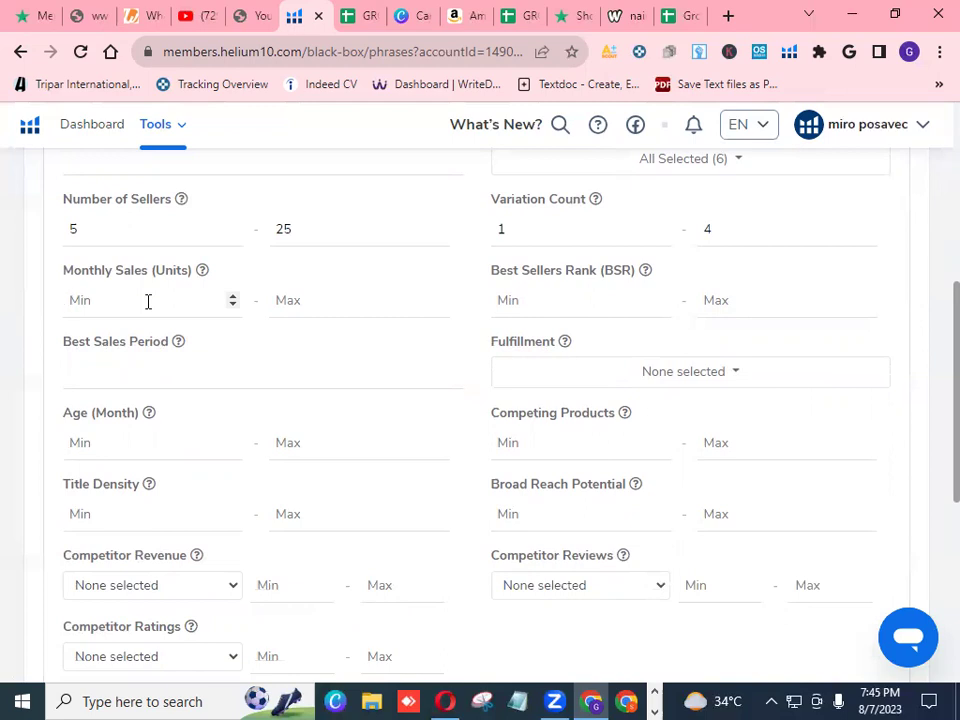
pyautogui.write('1500')
pyautogui.click(742, 303)
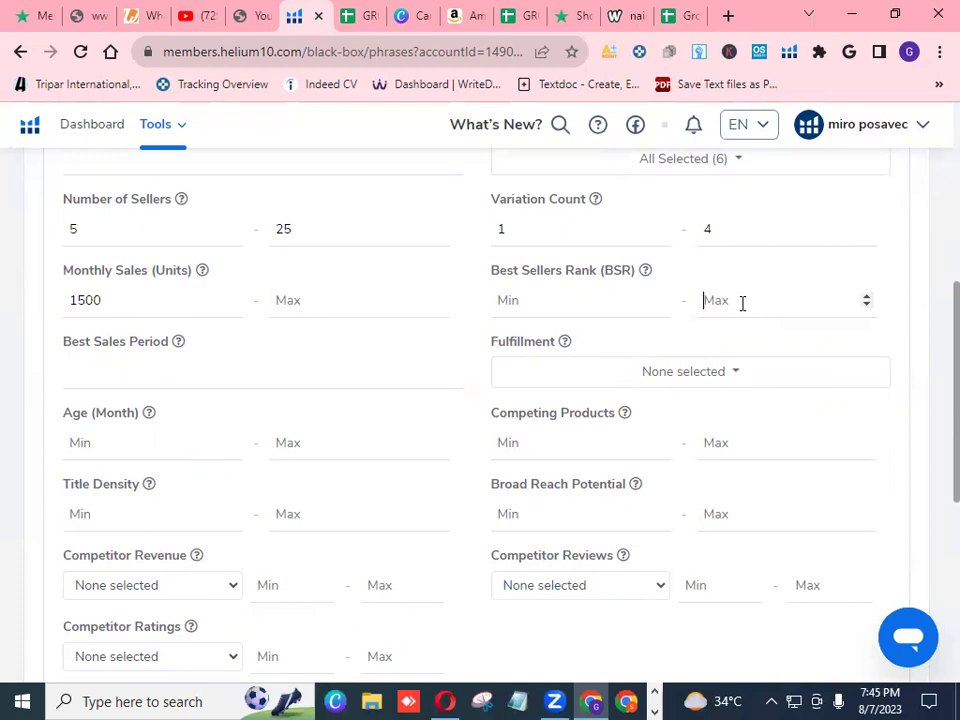
pyautogui.write('60000')
# - Choose FBA and FBM as the fulfillment options in the advanced filters
pyautogui.scroll(-1, 742, 337)
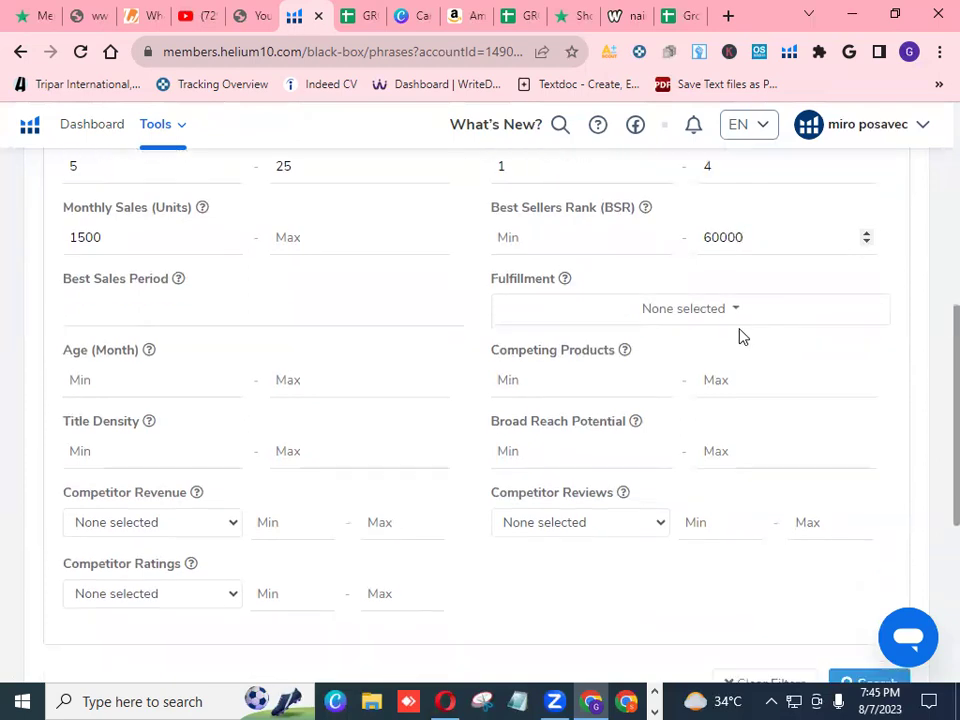
pyautogui.click(737, 314)
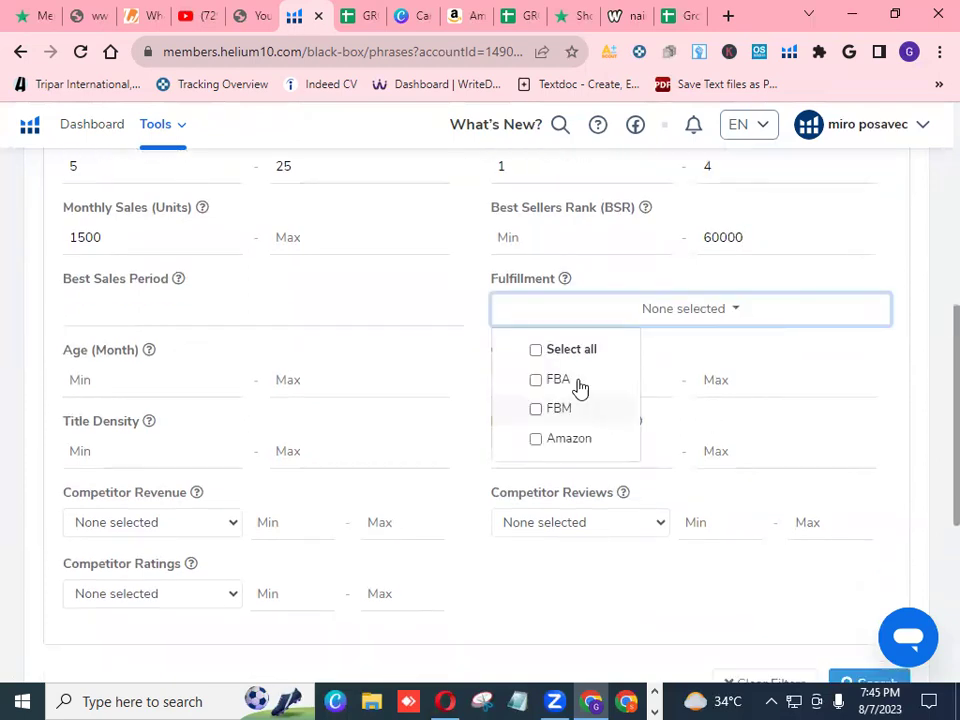
pyautogui.click(580, 384)
pyautogui.click(580, 410)
pyautogui.click(483, 360)
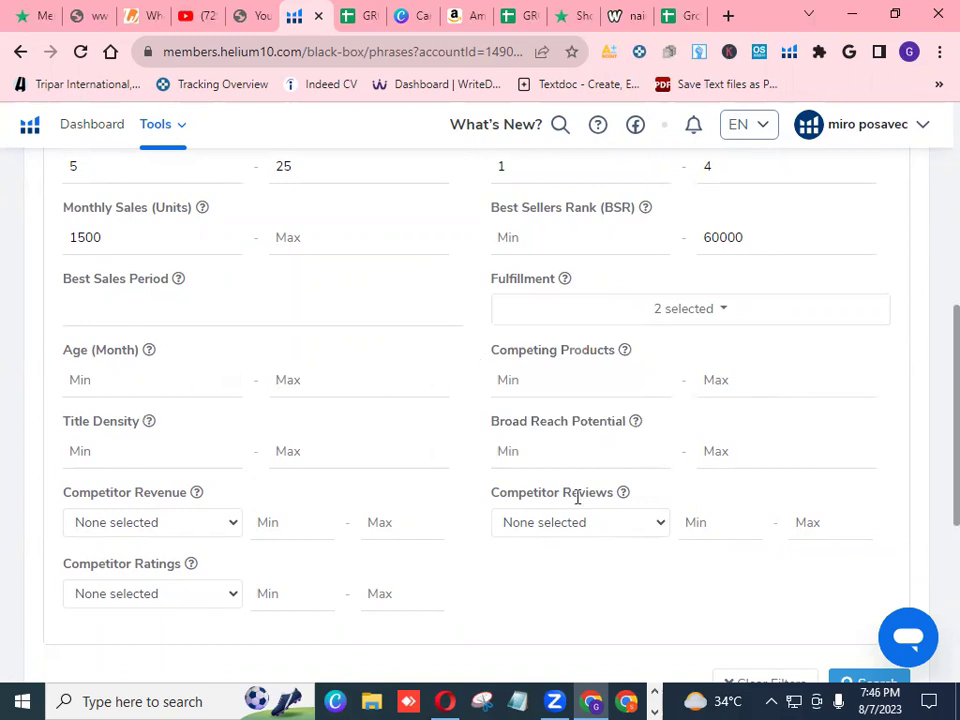
# - Review the remaining advanced filters and check all filter values entered for the Keywords search
pyautogui.scroll(-1, 229, 489)
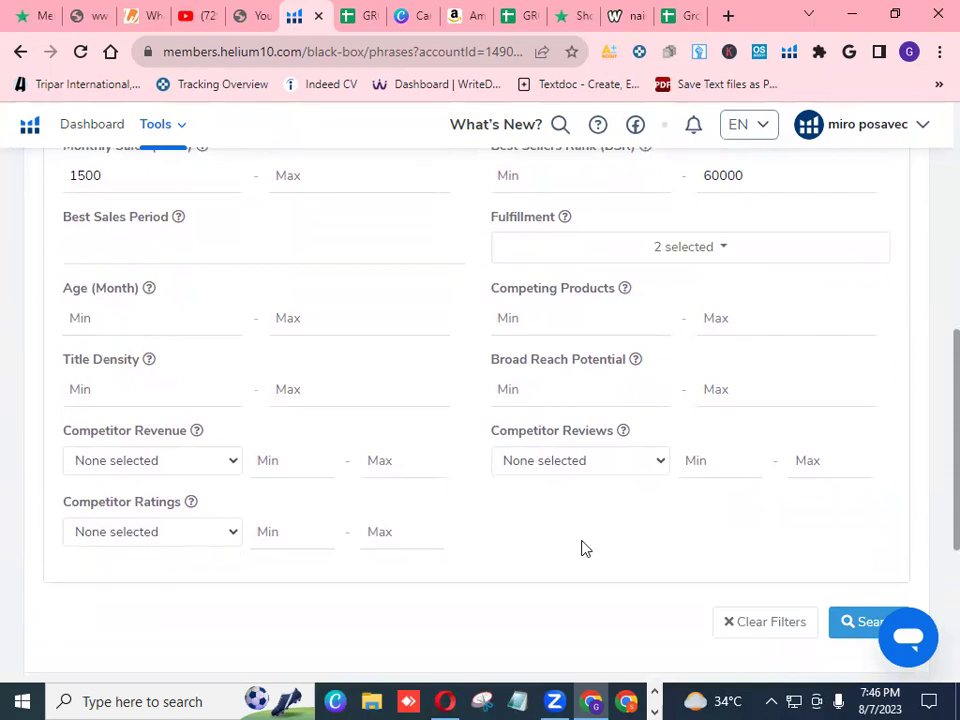
pyautogui.scroll(-1, 932, 446)
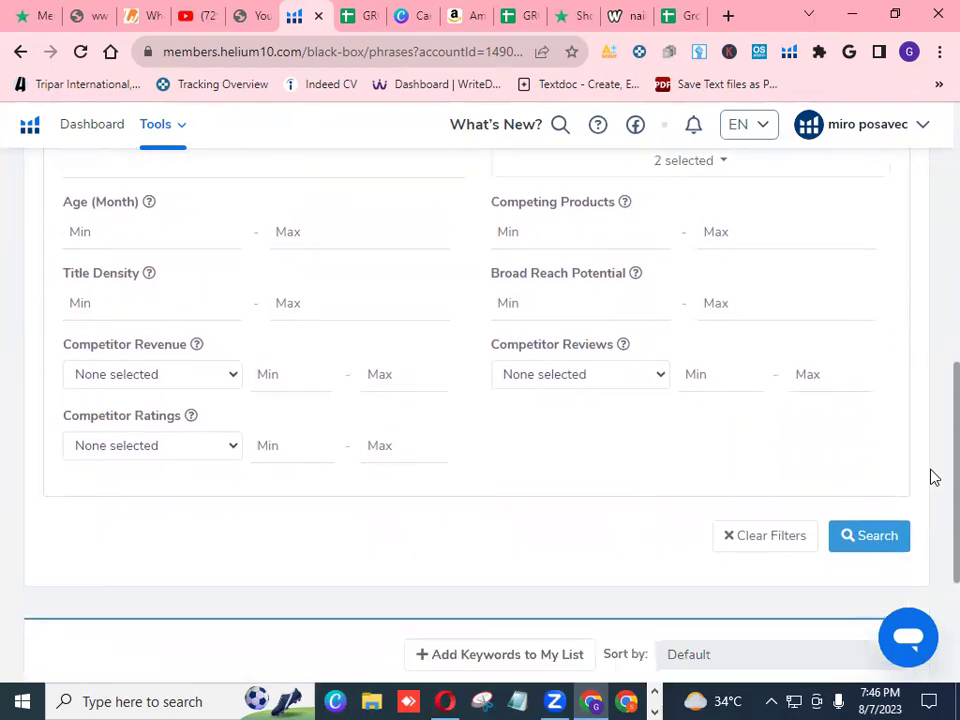
pyautogui.scroll(-1, 932, 500)
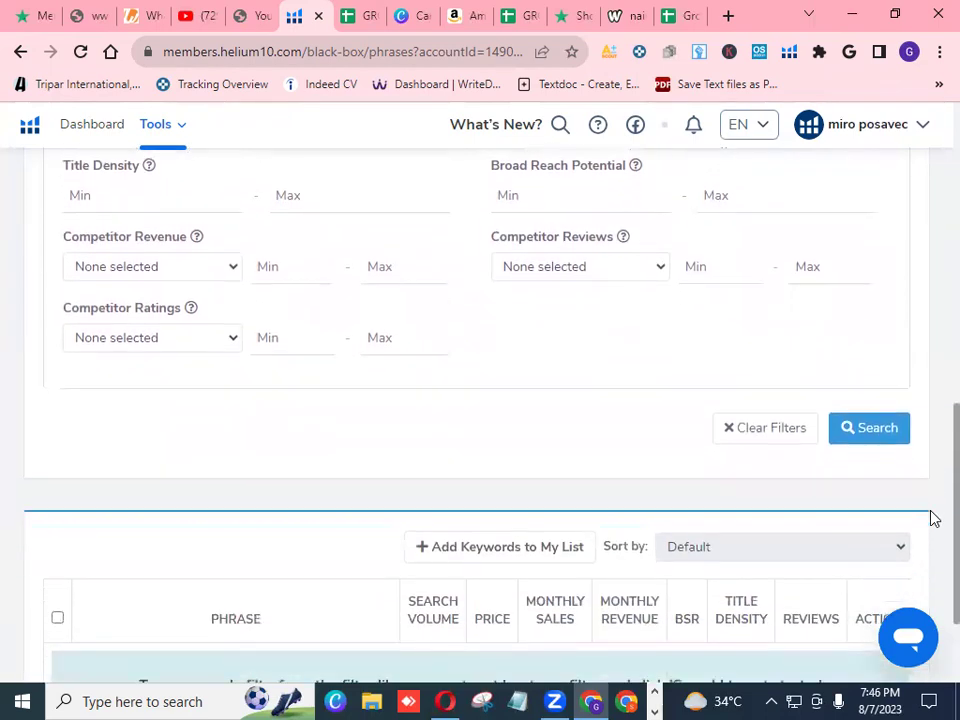
pyautogui.scroll(5, 932, 531)
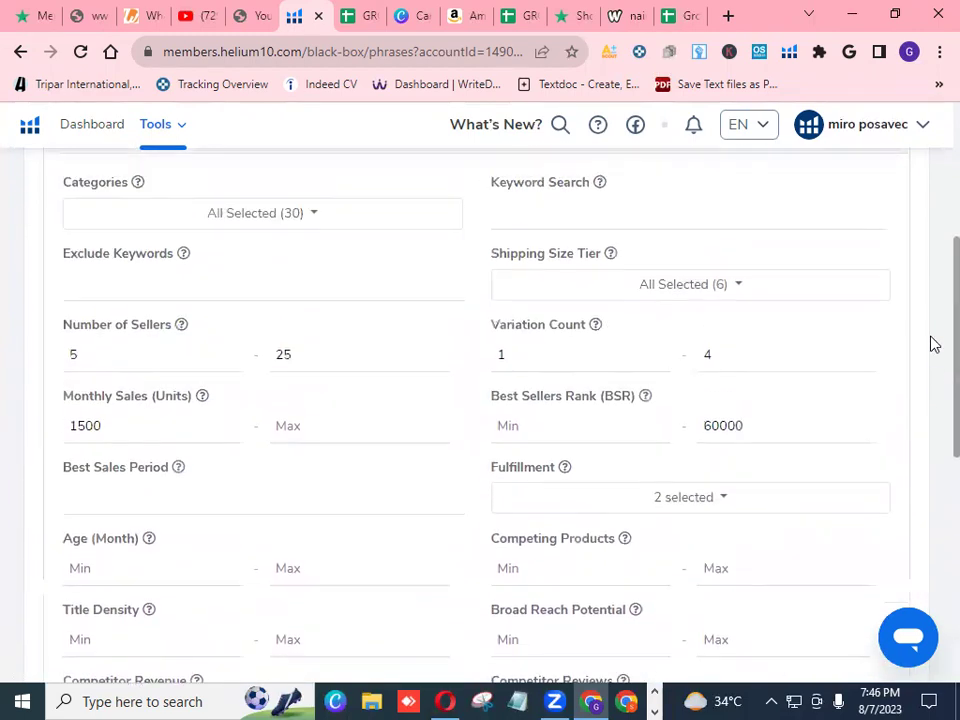
pyautogui.scroll(1, 932, 330)
pyautogui.scroll(1, 661, 181)
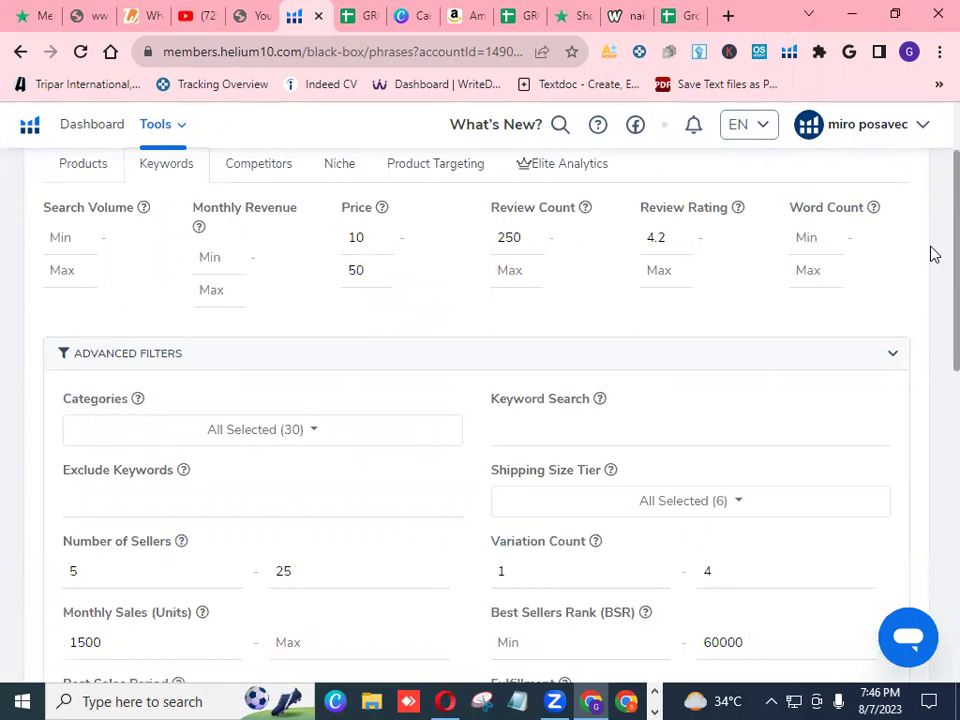
pyautogui.scroll(1, 932, 253)
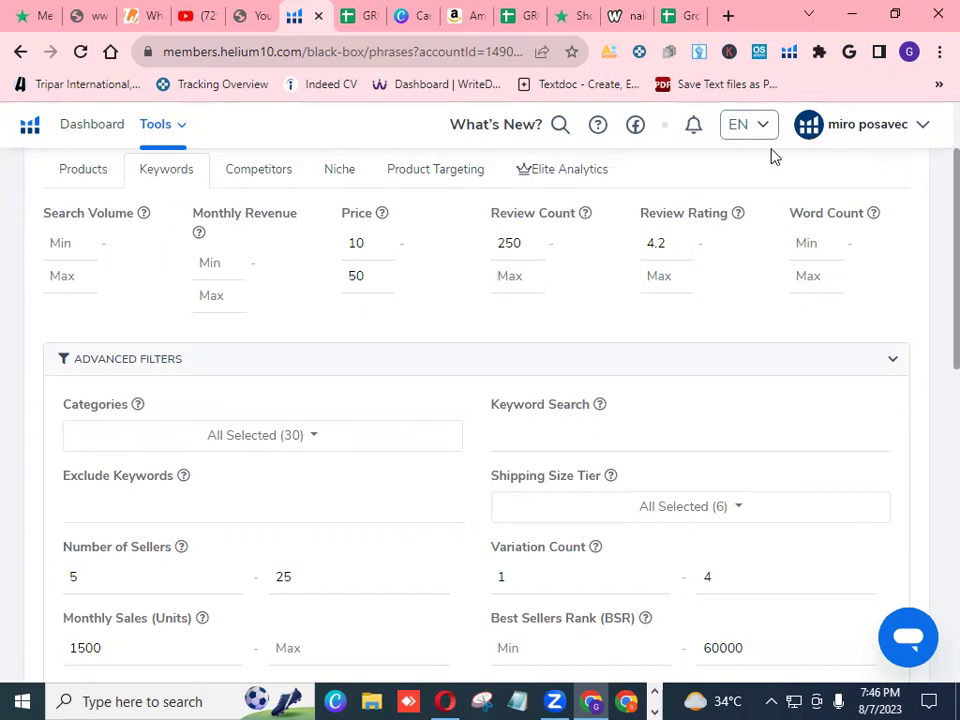
pyautogui.scroll(-5, 932, 253)
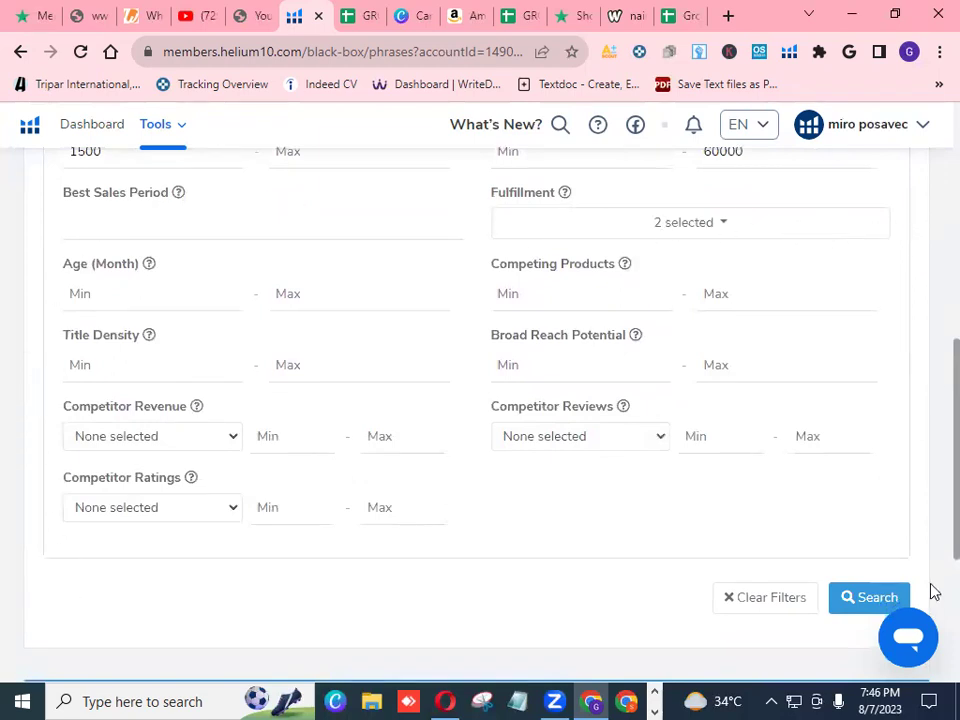
pyautogui.scroll(-1, 932, 547)
pyautogui.scroll(1, 932, 540)
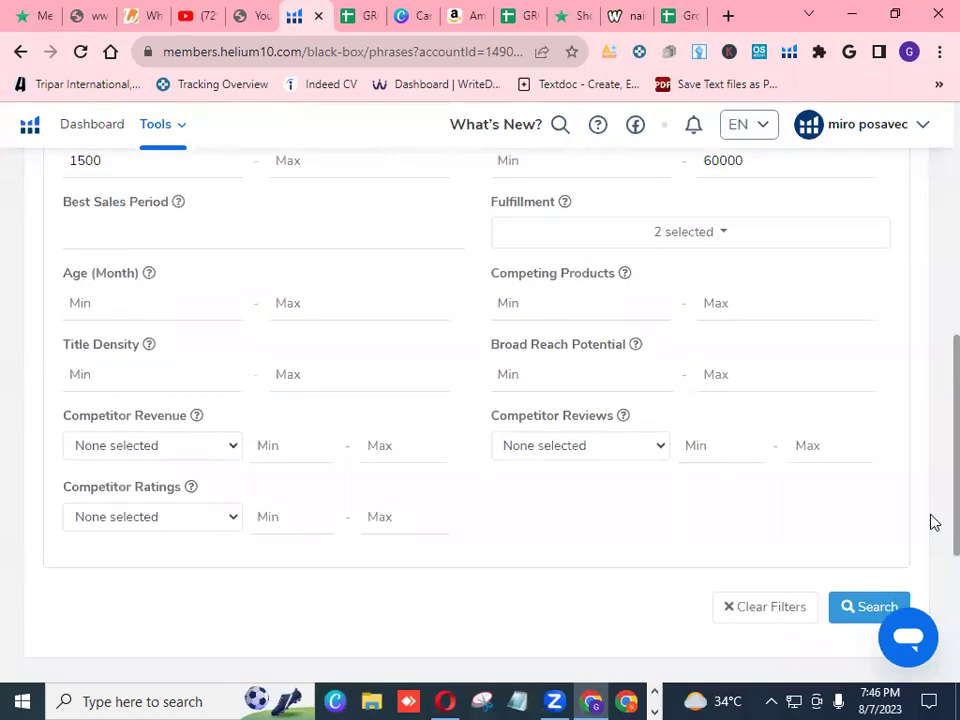
pyautogui.scroll(1, 932, 519)
pyautogui.scroll(-1, 932, 530)
# - Run the Keywords search with the chosen filters and view the resulting keyword list
pyautogui.click(868, 605)
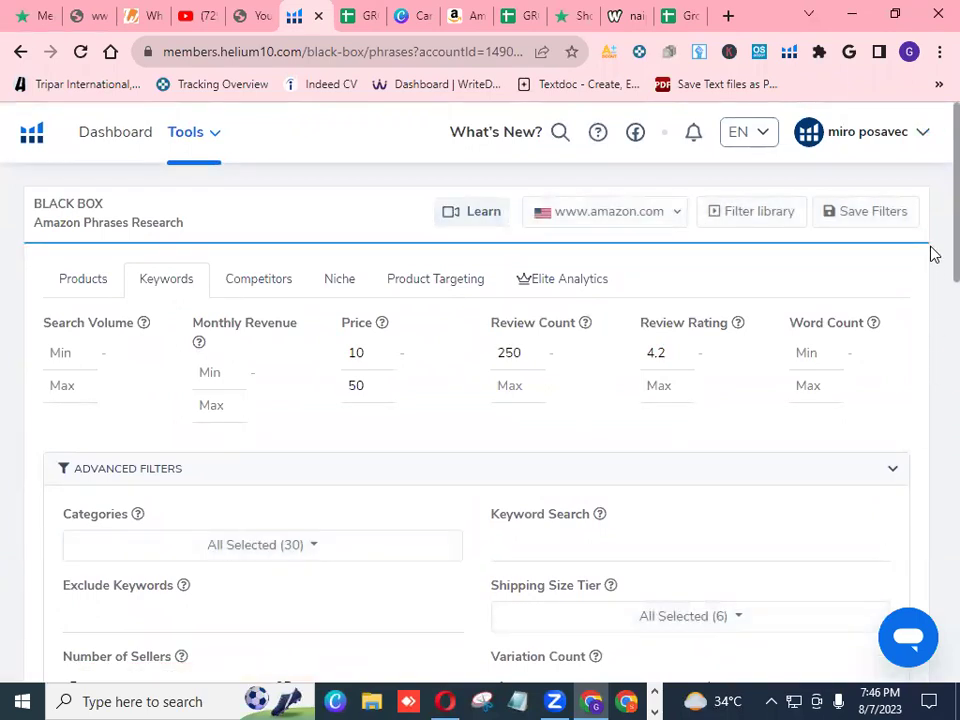
pyautogui.scroll(-5, 932, 300)
pyautogui.scroll(-6, 934, 440)
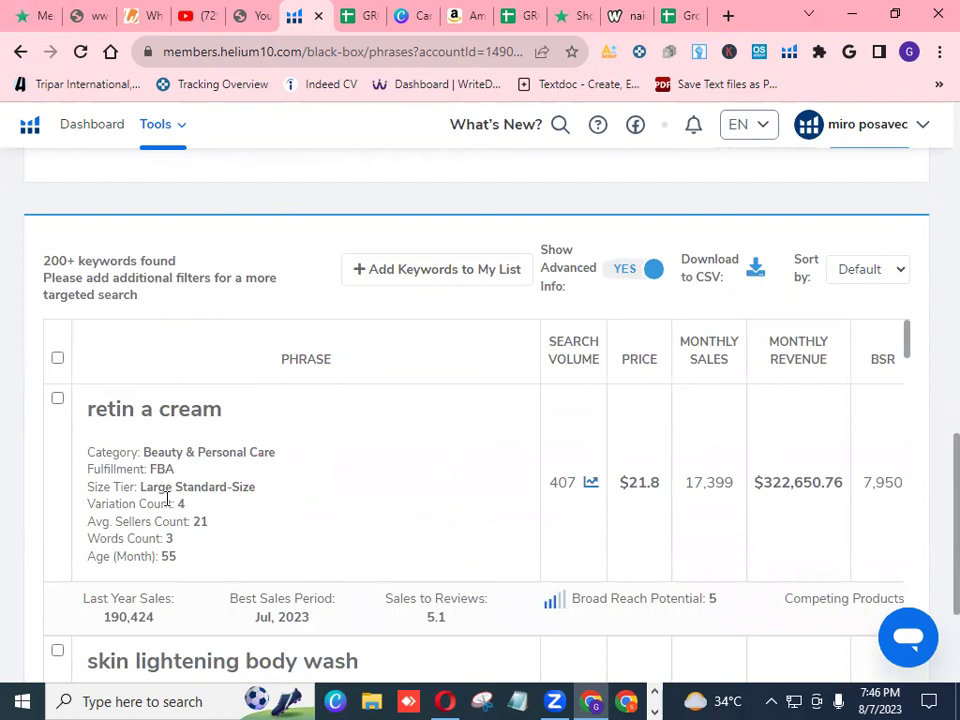
# - Recheck the applied filters and examine the results summary above the keyword table
pyautogui.scroll(10, 932, 480)
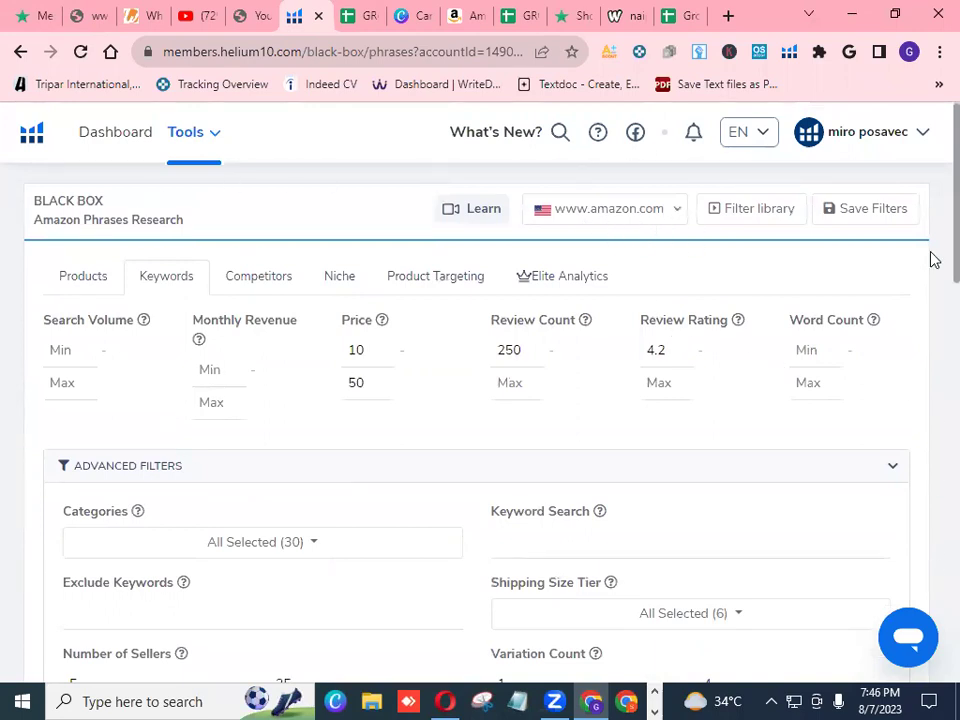
pyautogui.scroll(-3, 934, 328)
pyautogui.scroll(-1, 934, 363)
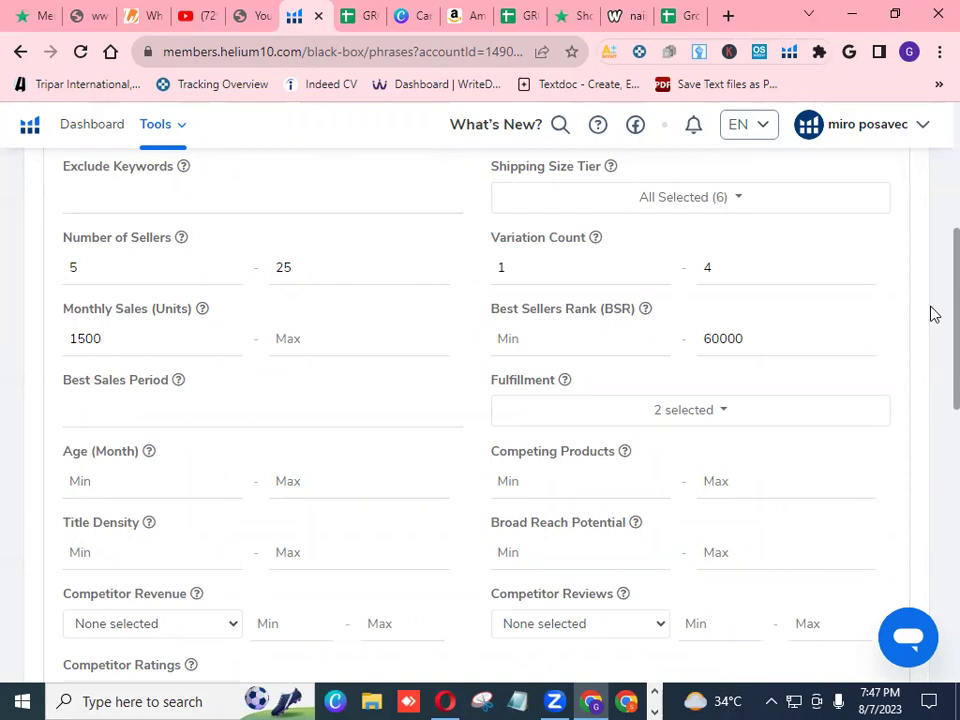
pyautogui.scroll(-5, 932, 326)
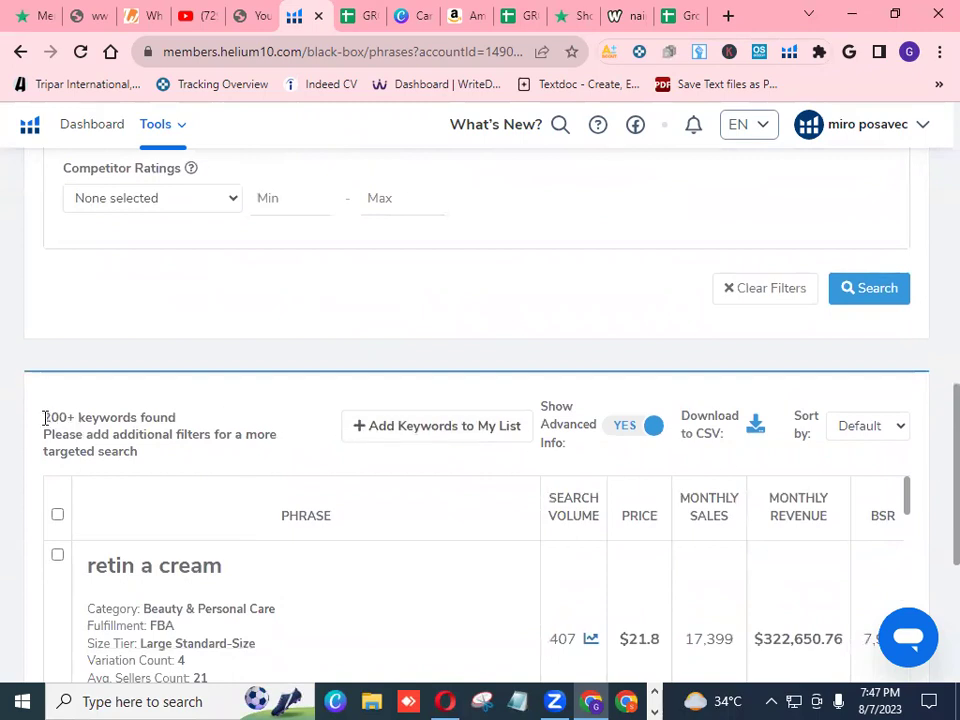
pyautogui.moveTo(44, 417); pyautogui.dragTo(131, 450)
pyautogui.click(225, 392)
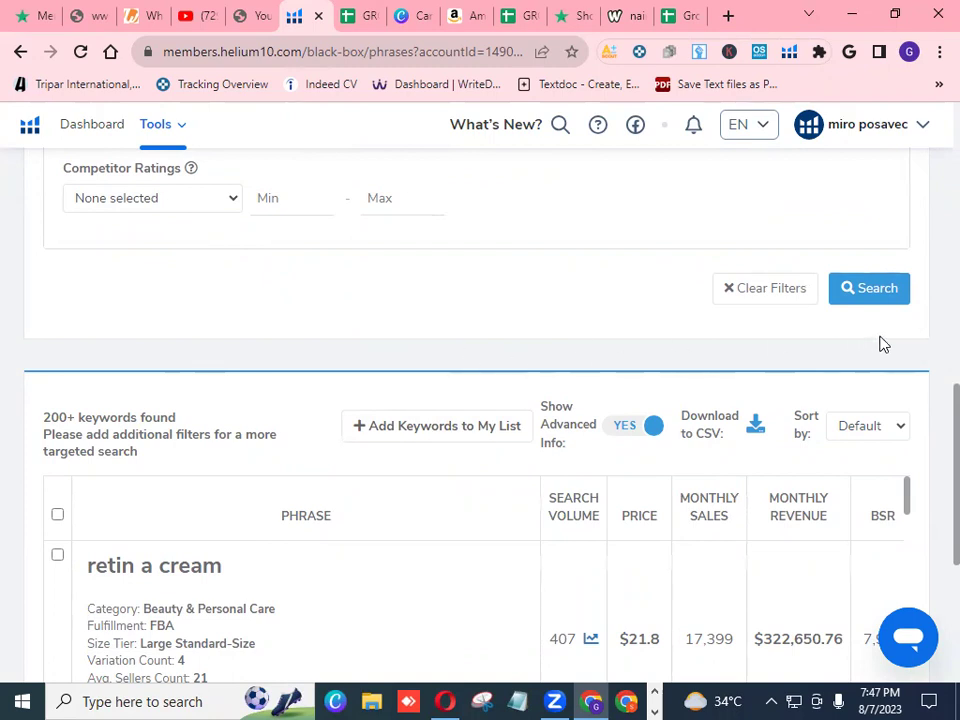
# - Open the Competitors search in Black Box and start an entry in its ASIN field
pyautogui.scroll(10, 932, 445)
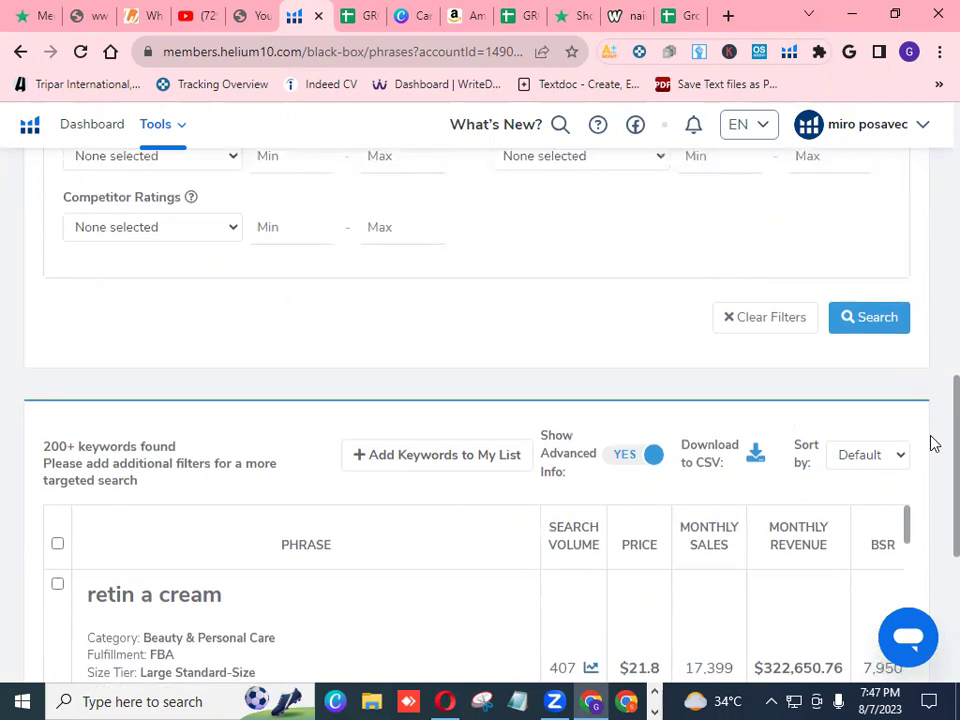
pyautogui.scroll(2, 932, 148)
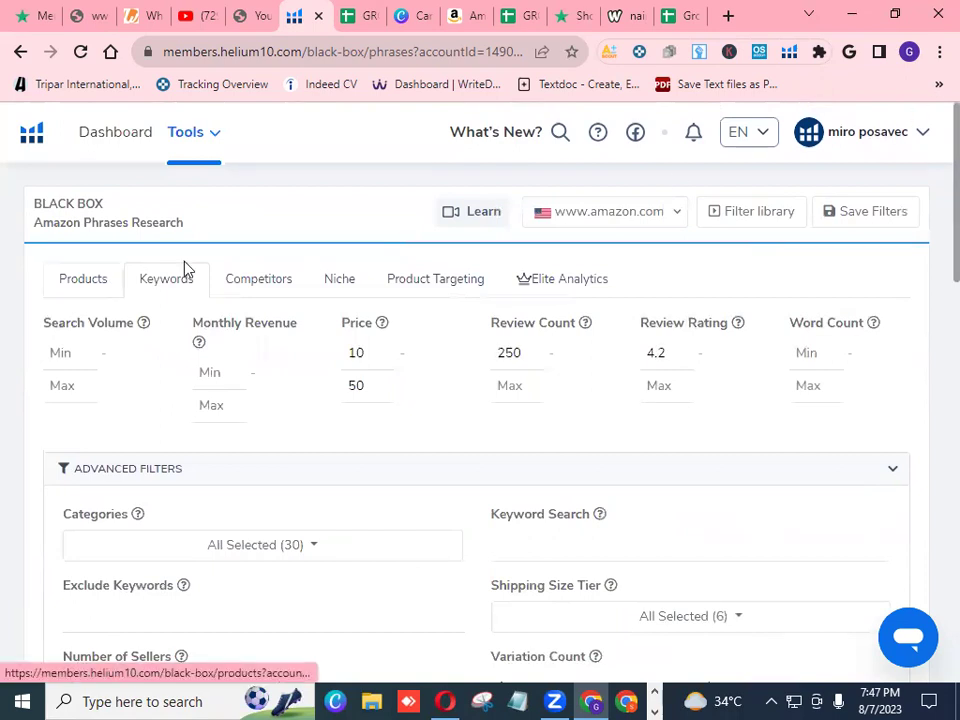
pyautogui.click(258, 284)
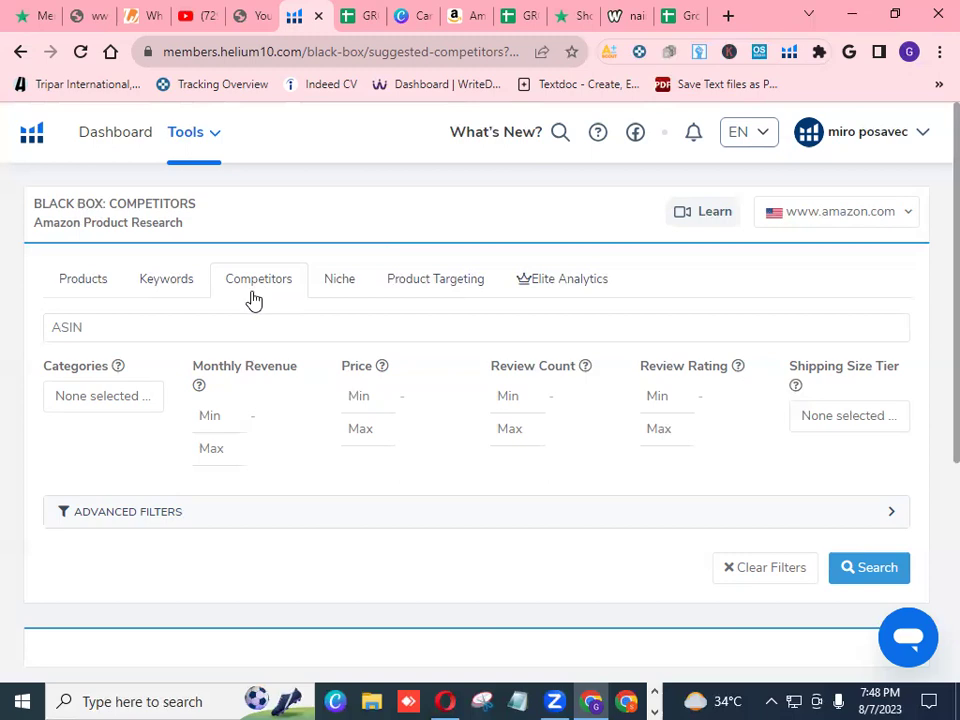
pyautogui.click(212, 330)
# - Copy the ASIN B0084M695G from Sample Sheet in the GROW WIDER BATCH 13 spreadsheet and enter it in Helium 10's Competitors ASIN field
pyautogui.click(370, 22)
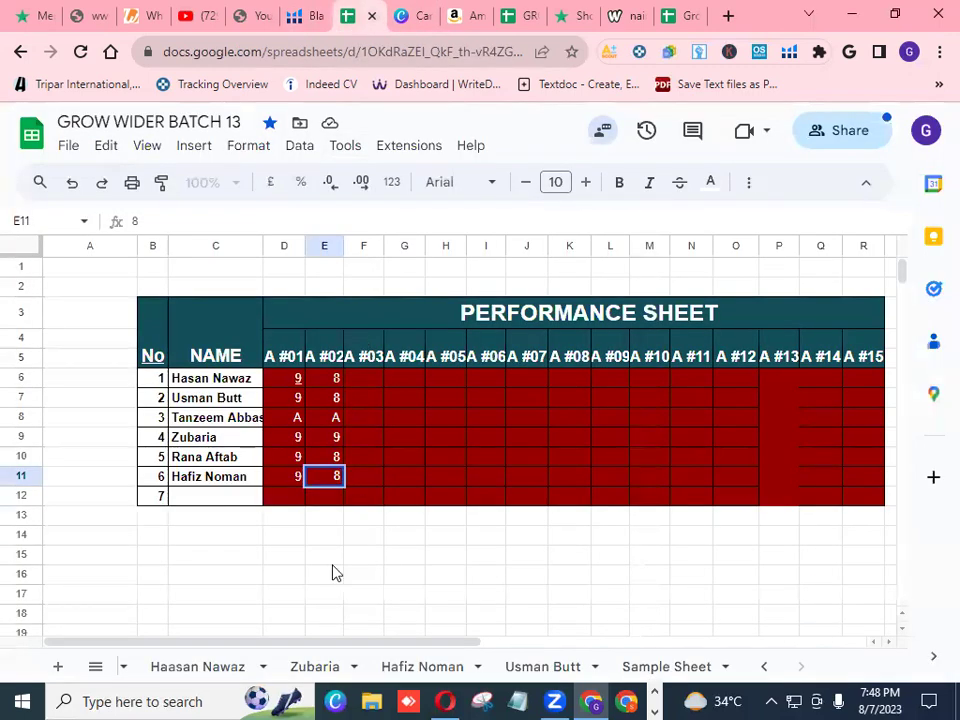
pyautogui.click(666, 666)
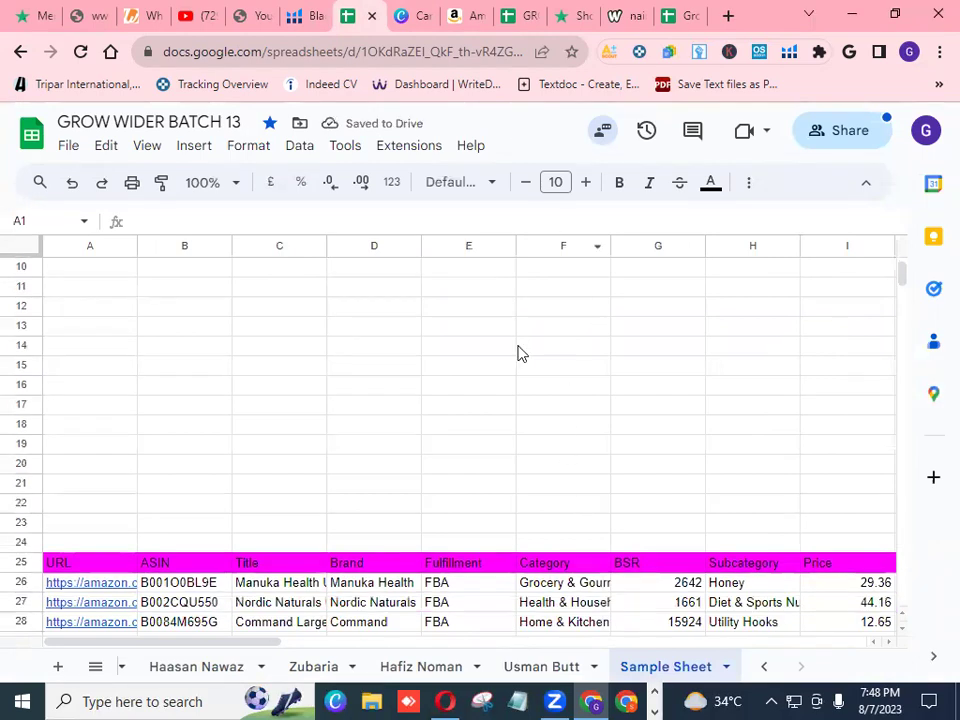
pyautogui.scroll(-2, 518, 353)
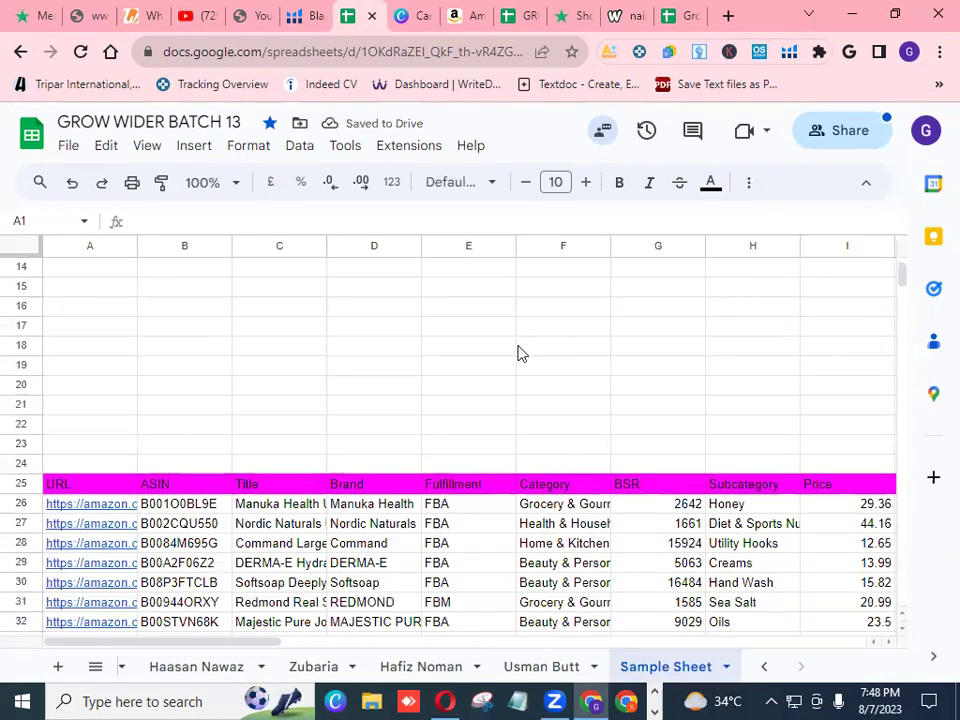
pyautogui.click(195, 551)
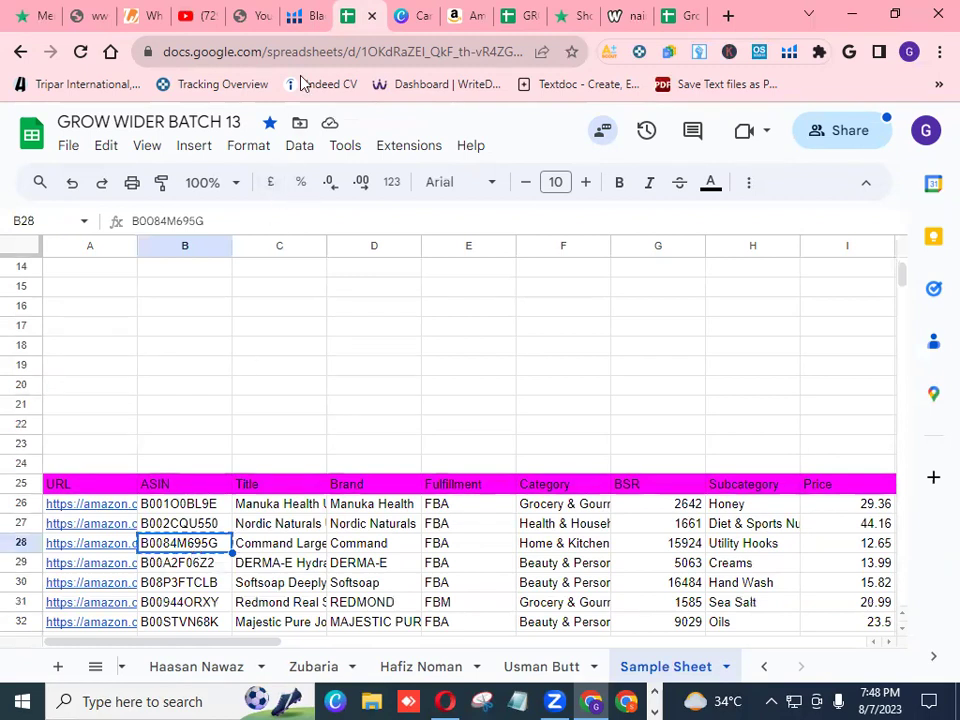
pyautogui.click(313, 20)
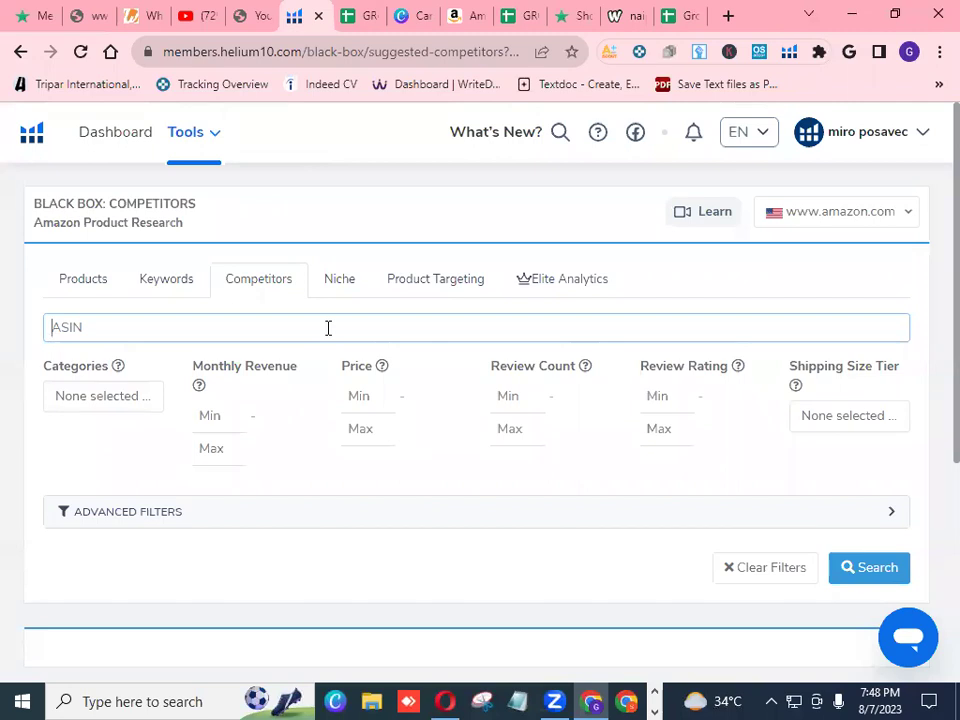
pyautogui.write('B0084M695G')
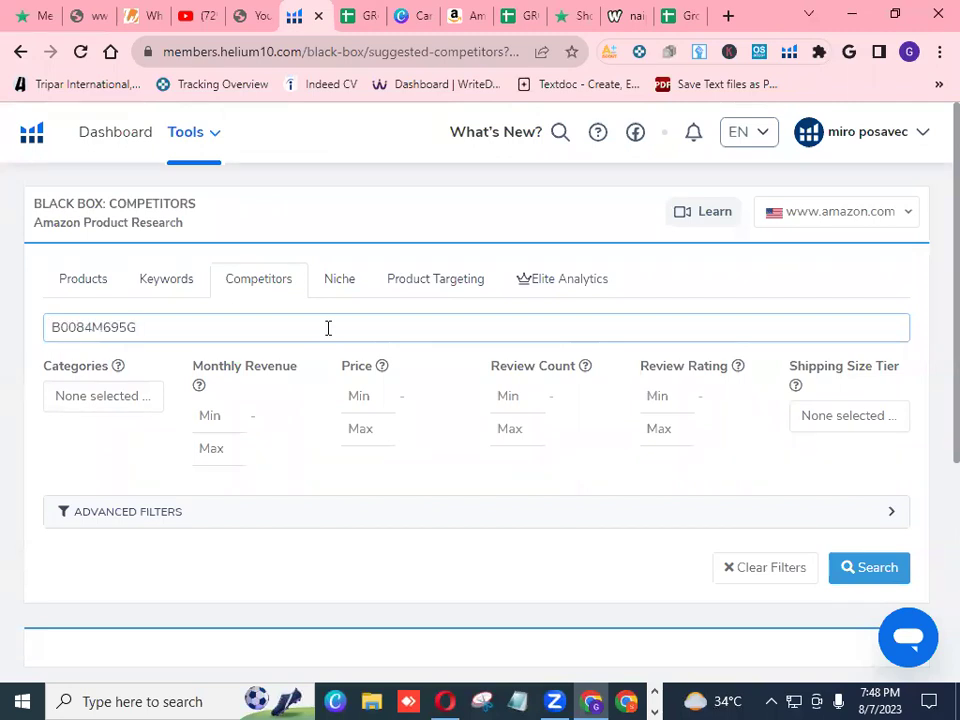
# - Select all categories for the Competitors search
pyautogui.scroll(-1, 328, 330)
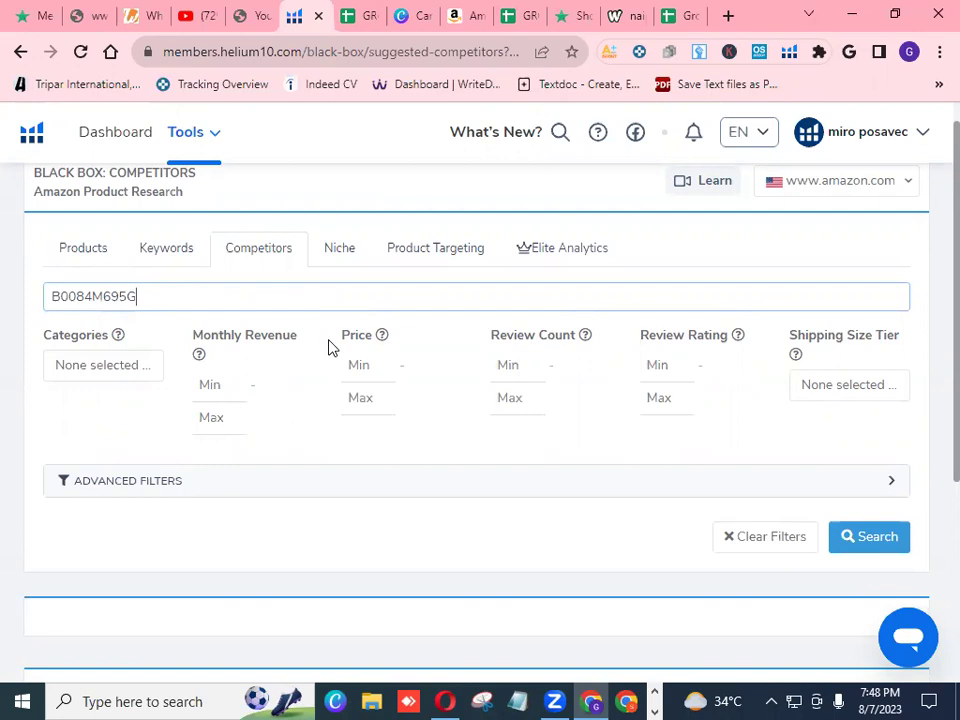
pyautogui.click(127, 369)
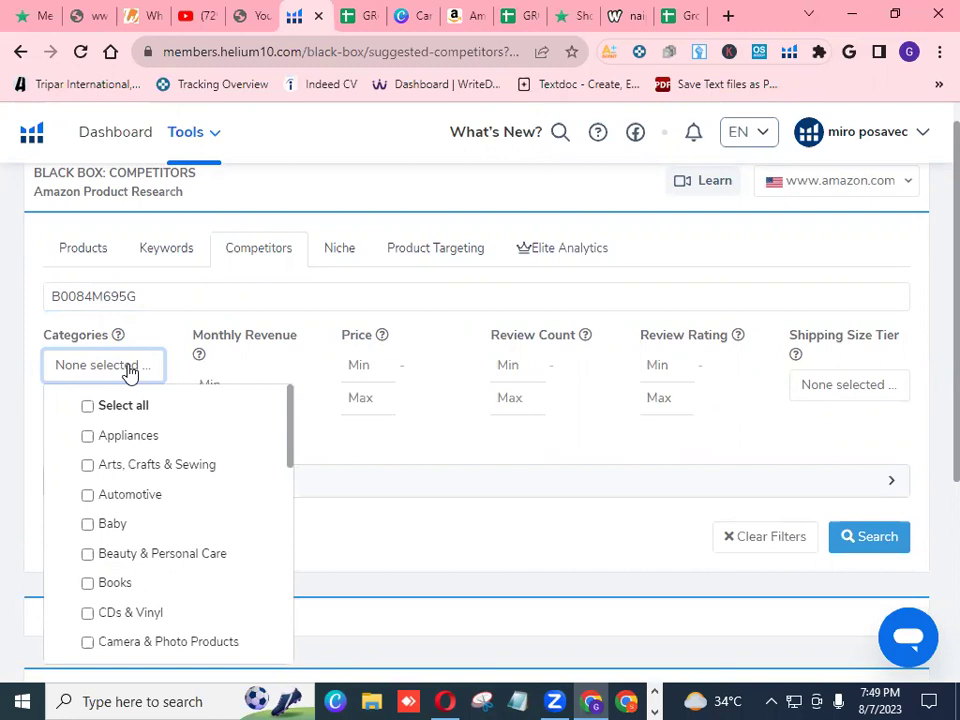
pyautogui.click(120, 406)
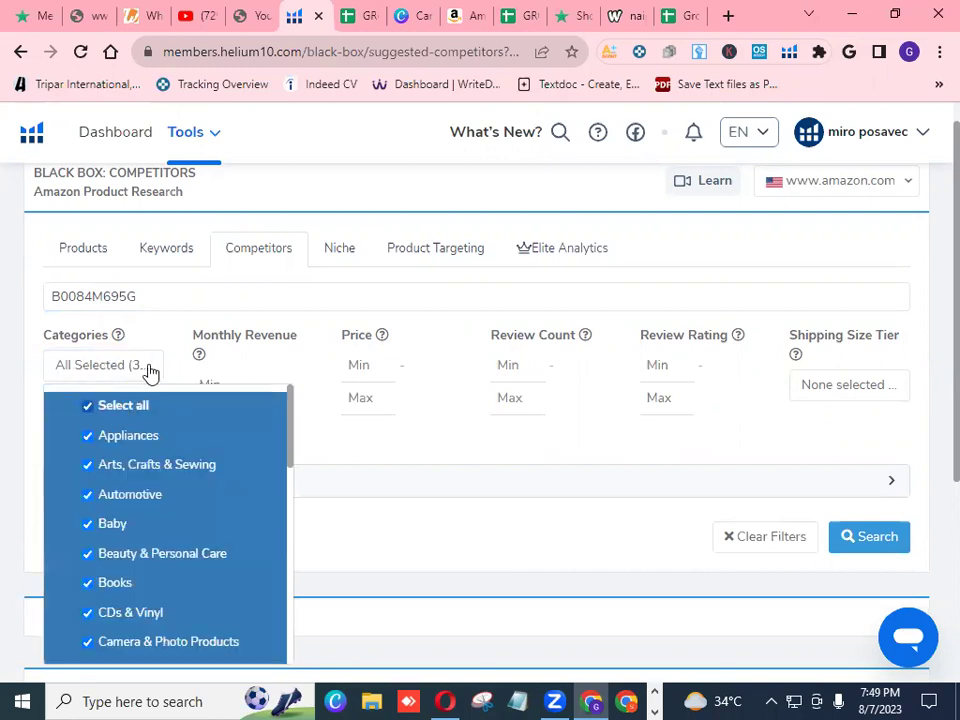
pyautogui.click(167, 336)
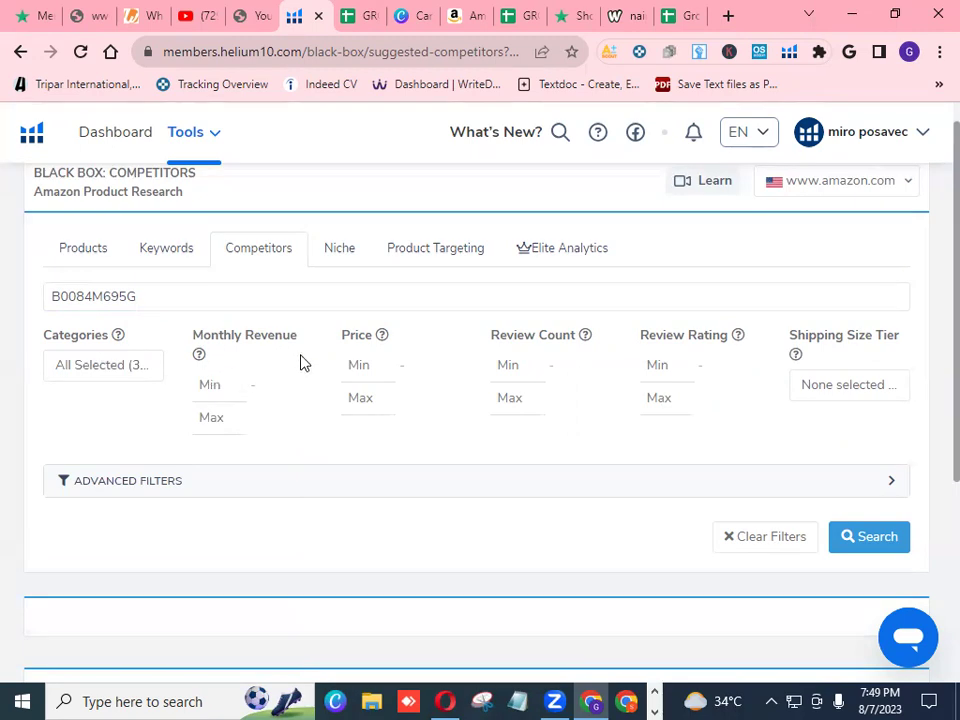
# - Set the Competitors price range from 10 to 50
pyautogui.click(358, 362)
pyautogui.write('10')
pyautogui.click(365, 396)
pyautogui.write('5')
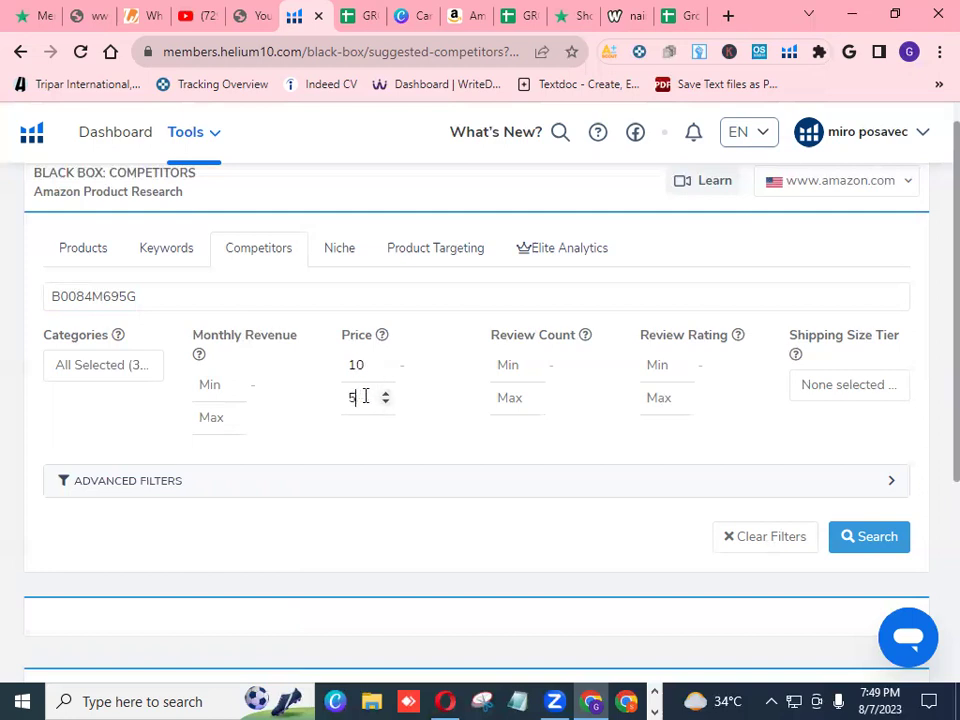
pyautogui.write('0')
# - Set the minimum review count to 250 and the minimum review rating to 4.2
pyautogui.click(517, 366)
pyautogui.write('250')
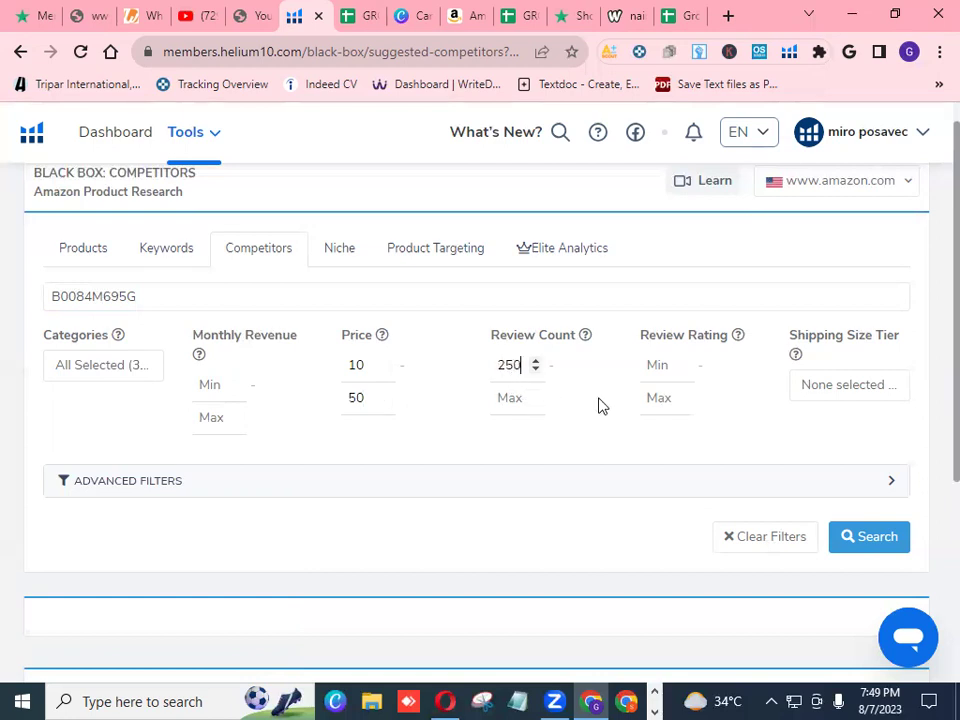
pyautogui.click(669, 364)
pyautogui.write('4.2')
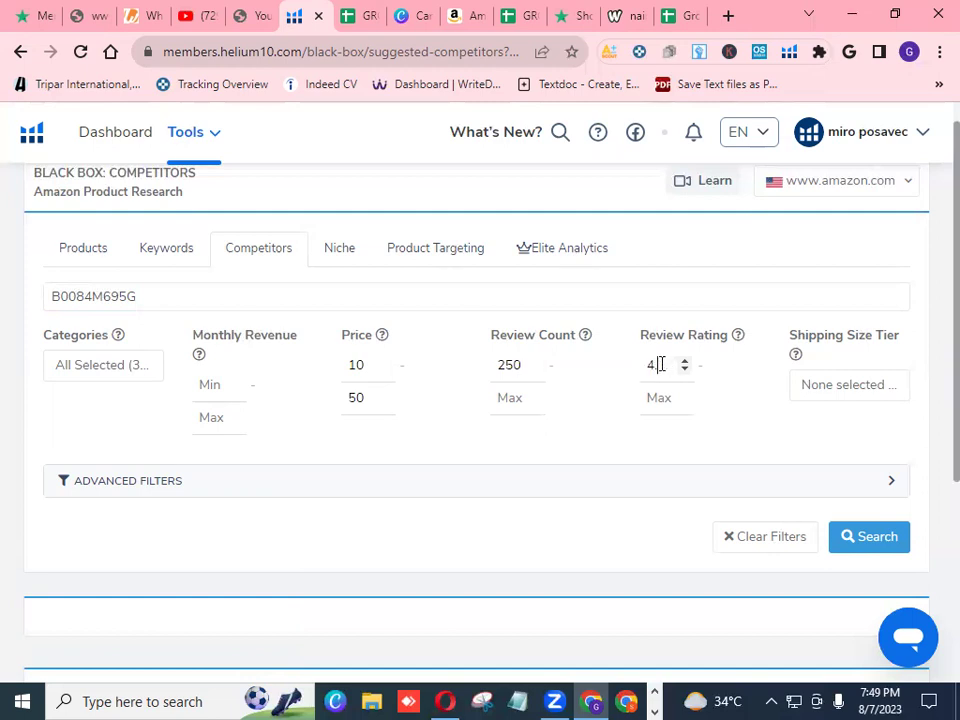
# - Include all shipping size tiers in the Competitors search
pyautogui.click(845, 395)
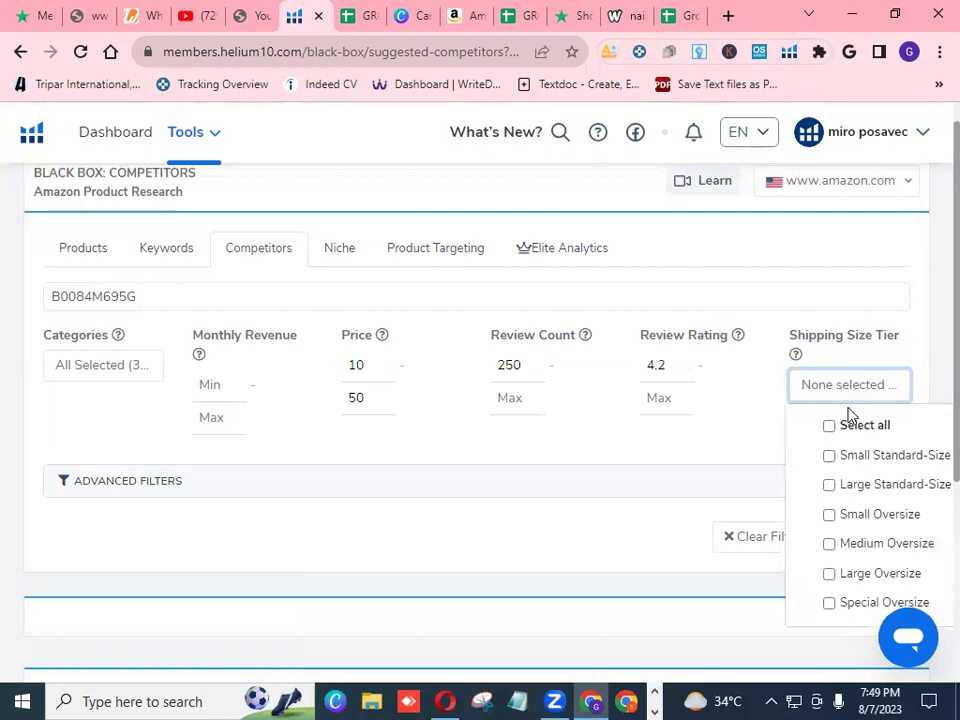
pyautogui.click(848, 440)
pyautogui.click(768, 440)
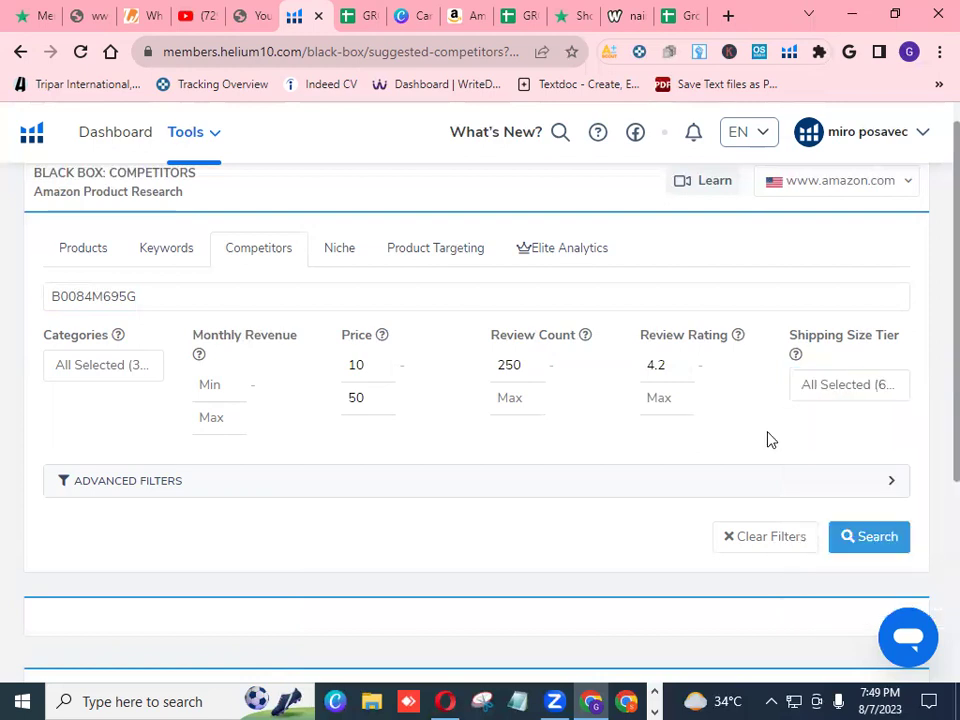
# - In the advanced filters, set minimum monthly sales to 300 units and the maximum Best Sellers Rank to 60000
pyautogui.click(892, 481)
pyautogui.scroll(-3, 913, 441)
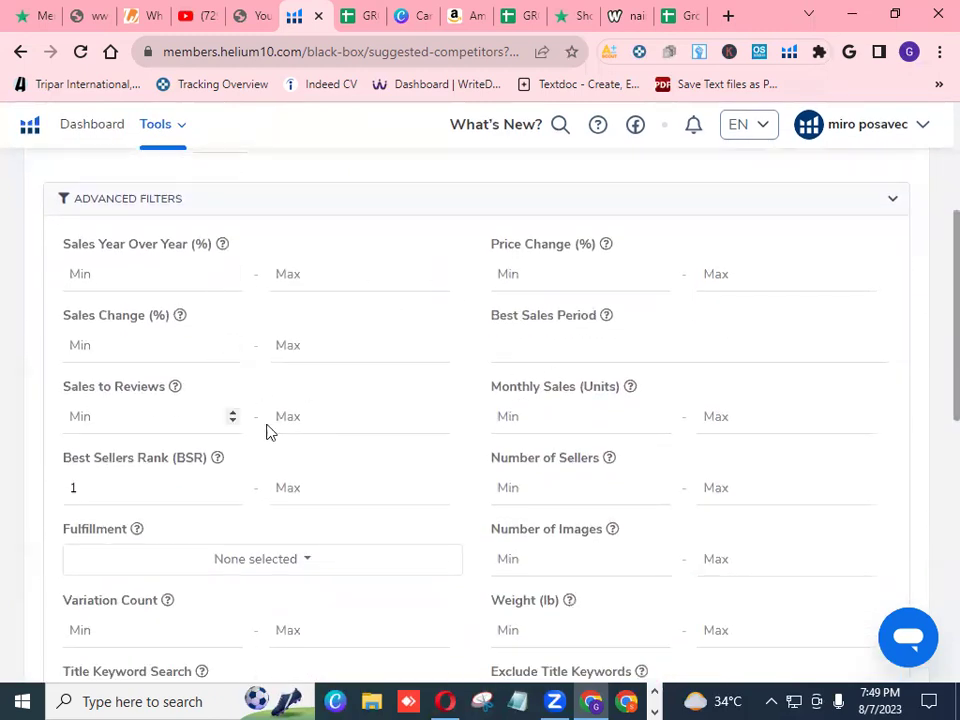
pyautogui.click(555, 418)
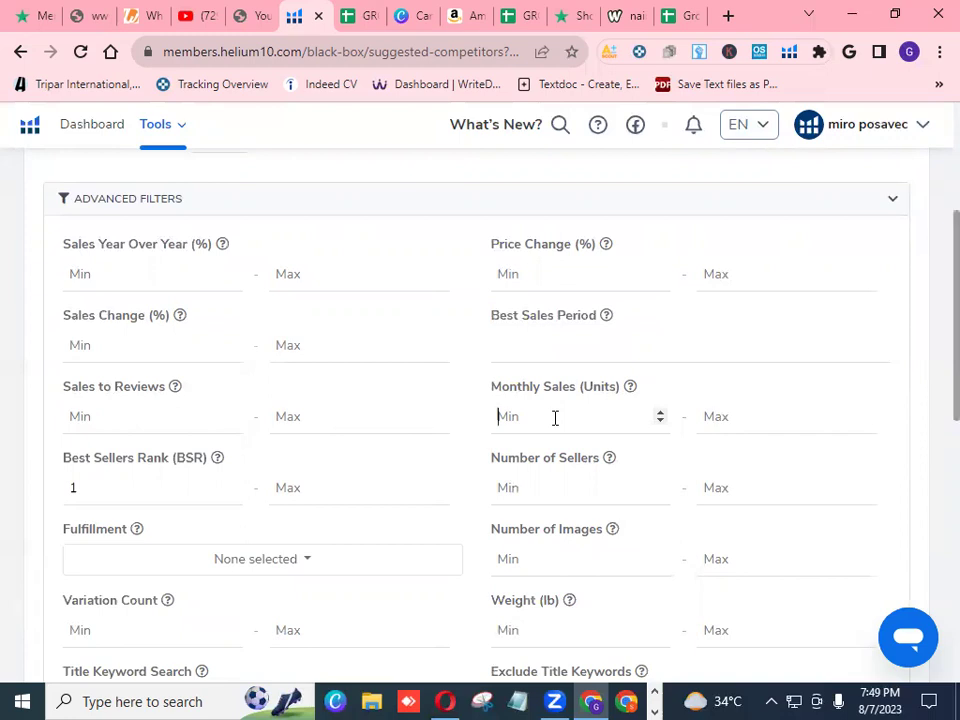
pyautogui.write('300')
pyautogui.scroll(-1, 338, 381)
pyautogui.scroll(-1, 336, 381)
pyautogui.click(334, 391)
pyautogui.write('6')
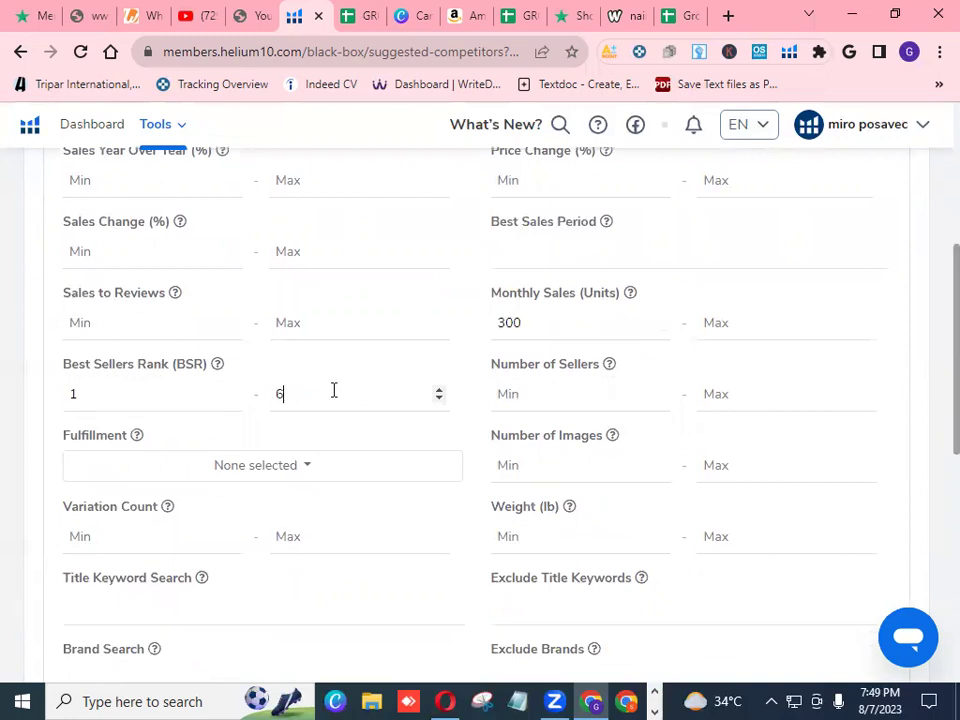
pyautogui.write('0000')
# - Limit the fulfillment filter to FBA and FBM
pyautogui.scroll(-1, 388, 455)
pyautogui.click(309, 436)
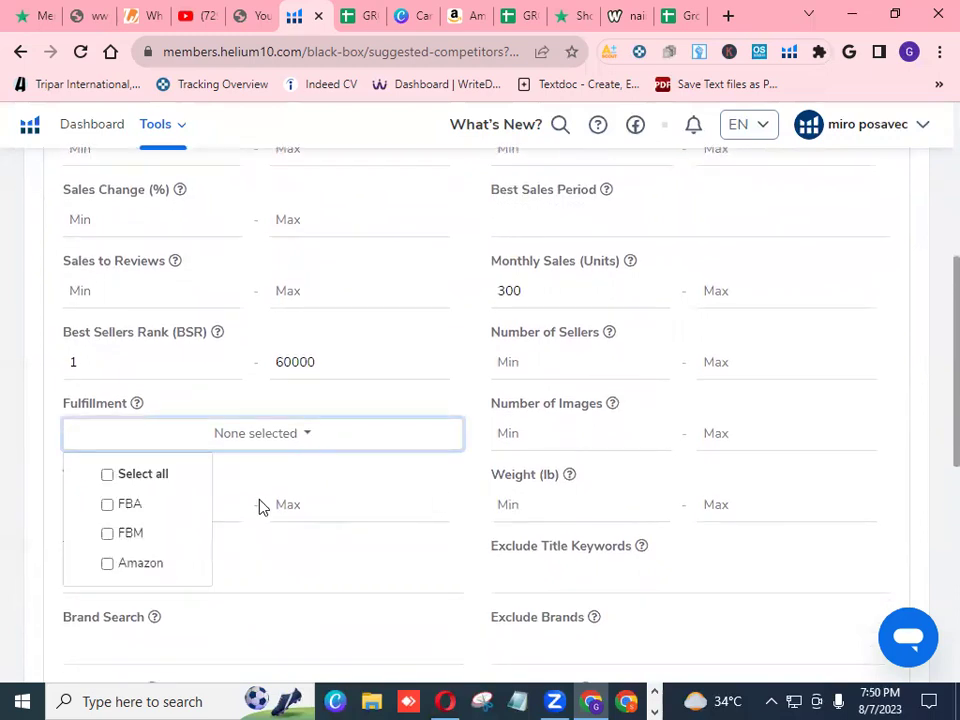
pyautogui.click(148, 508)
pyautogui.click(141, 533)
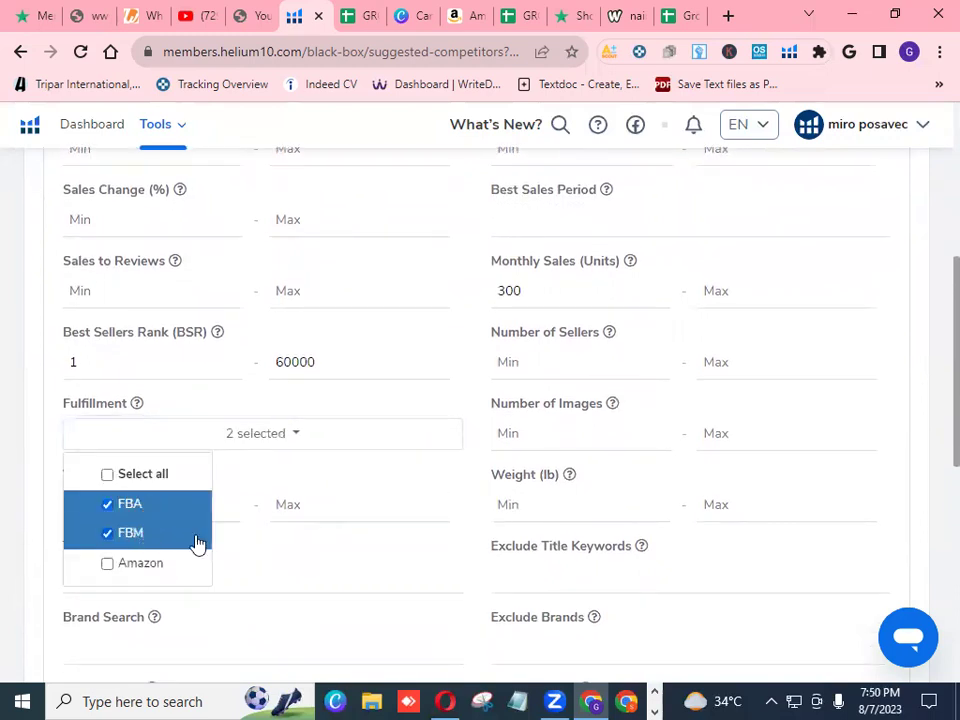
pyautogui.click(285, 535)
# - Review the remaining advanced filters and recheck all values set for the Competitors search
pyautogui.scroll(-2, 596, 439)
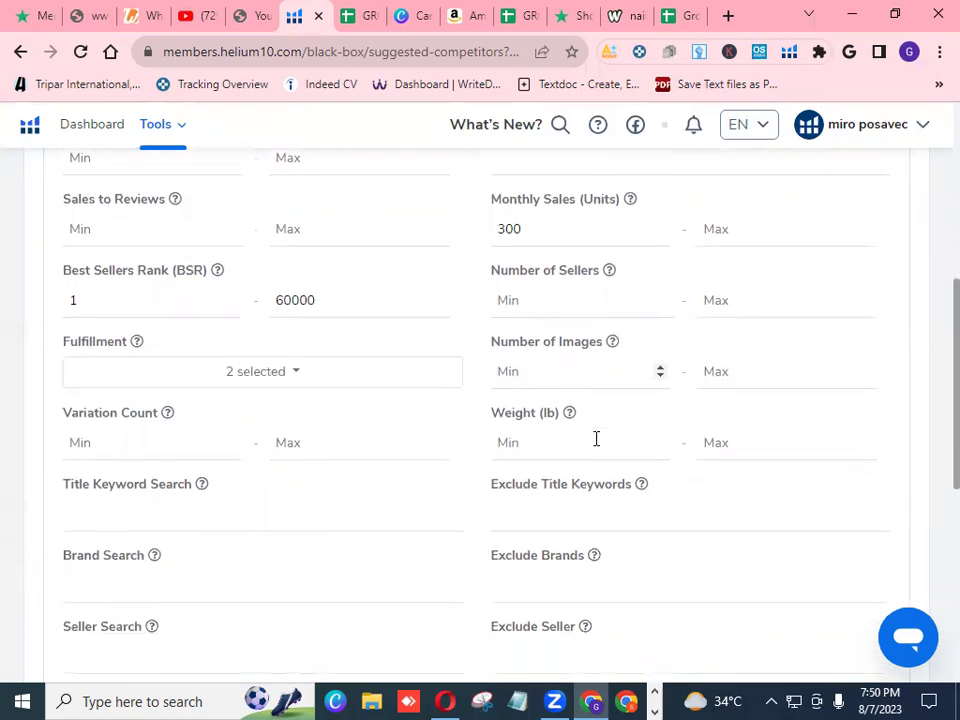
pyautogui.scroll(-2, 693, 453)
pyautogui.scroll(-1, 398, 500)
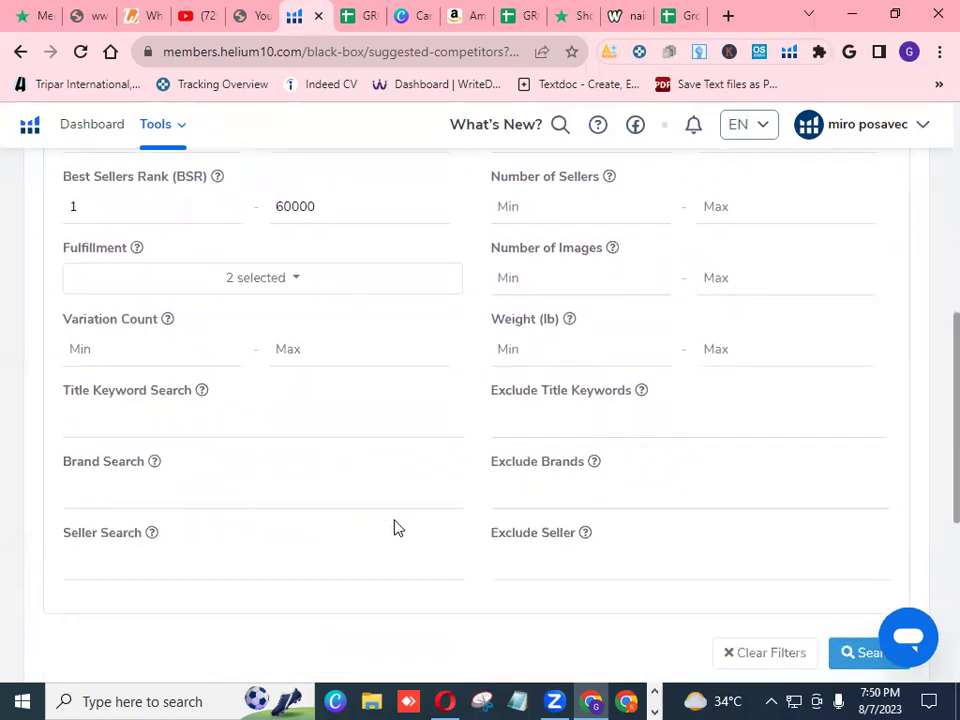
pyautogui.scroll(-1, 566, 552)
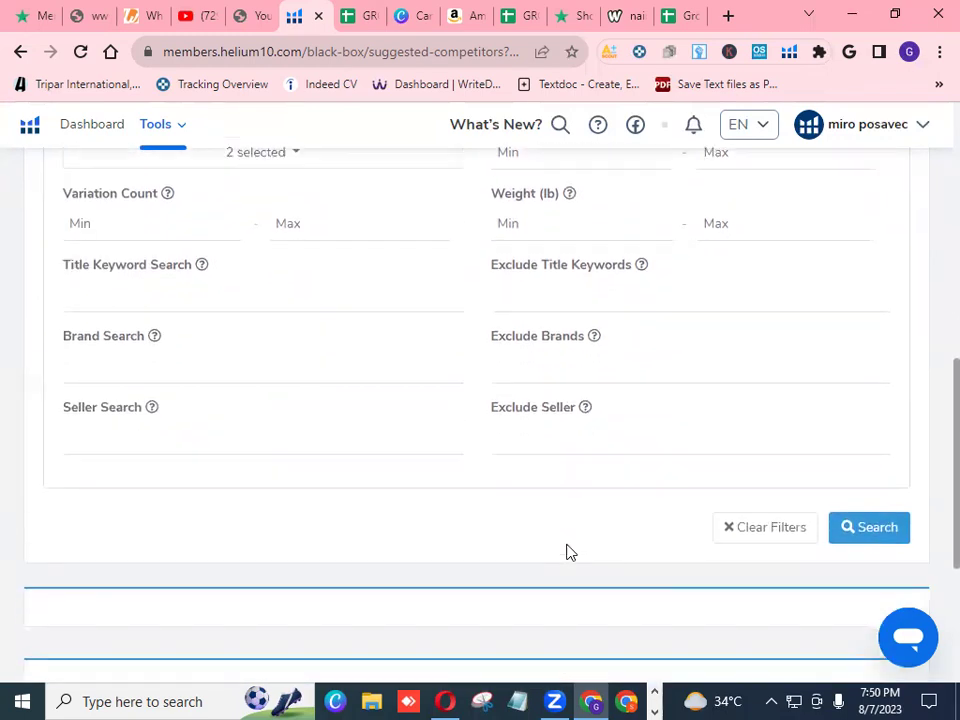
pyautogui.scroll(7, 566, 552)
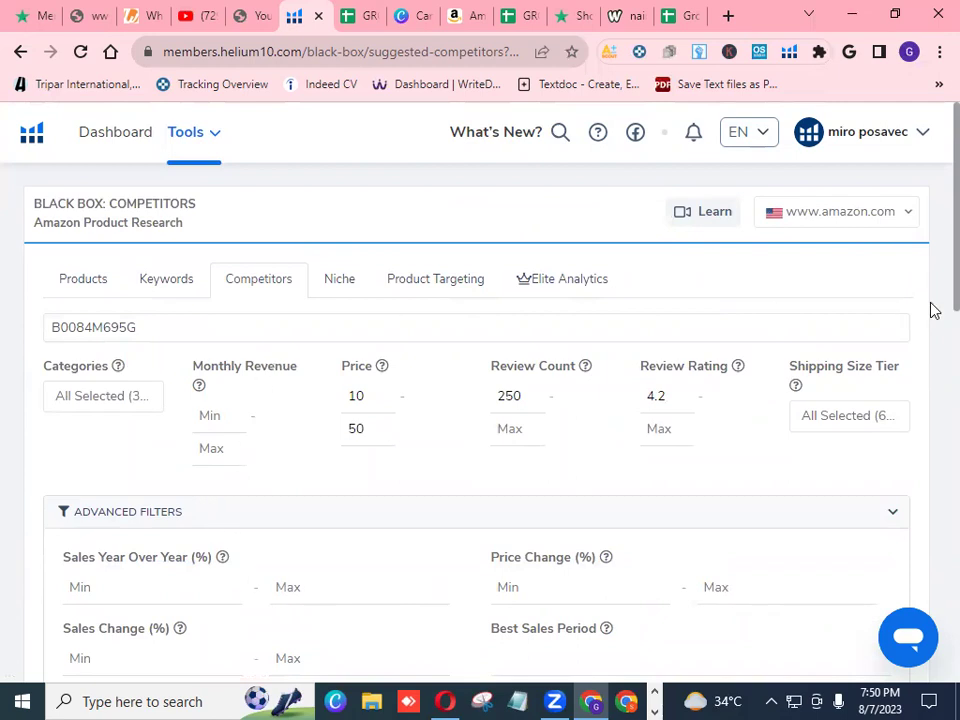
pyautogui.scroll(-2, 934, 311)
pyautogui.scroll(-3, 934, 369)
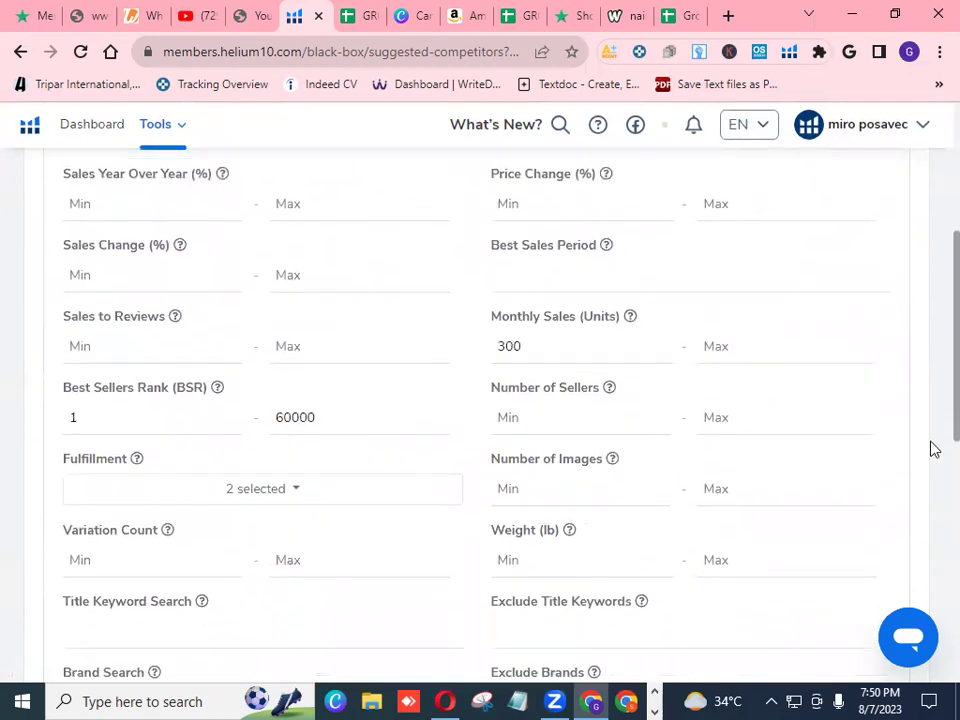
pyautogui.scroll(-4, 932, 500)
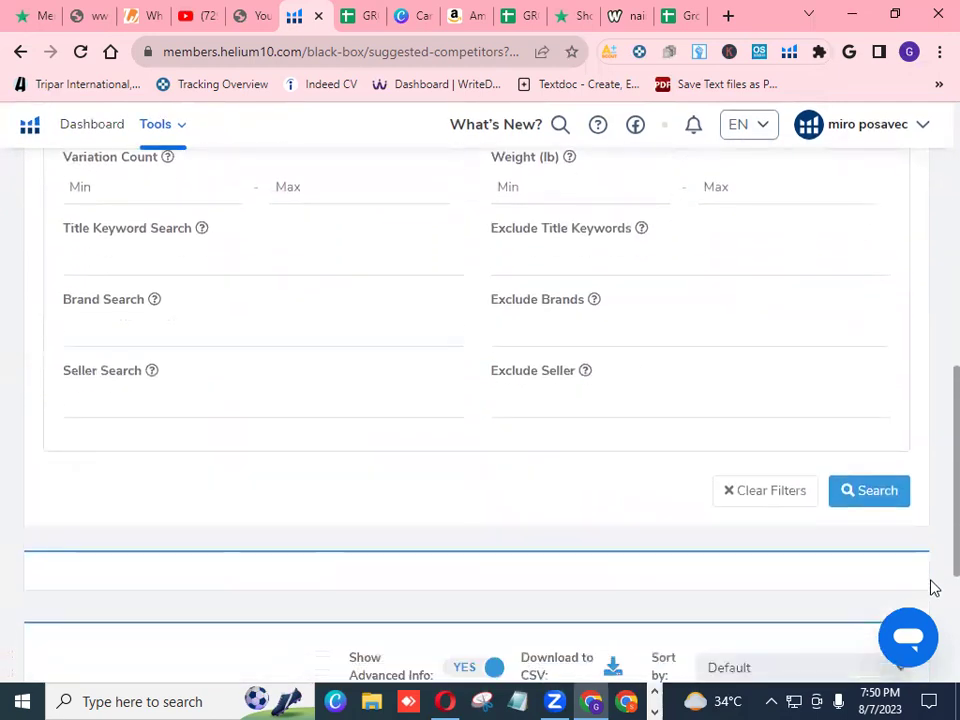
# - Run the Competitors search for the entered ASIN and examine the product list and the number of products found
pyautogui.click(870, 450)
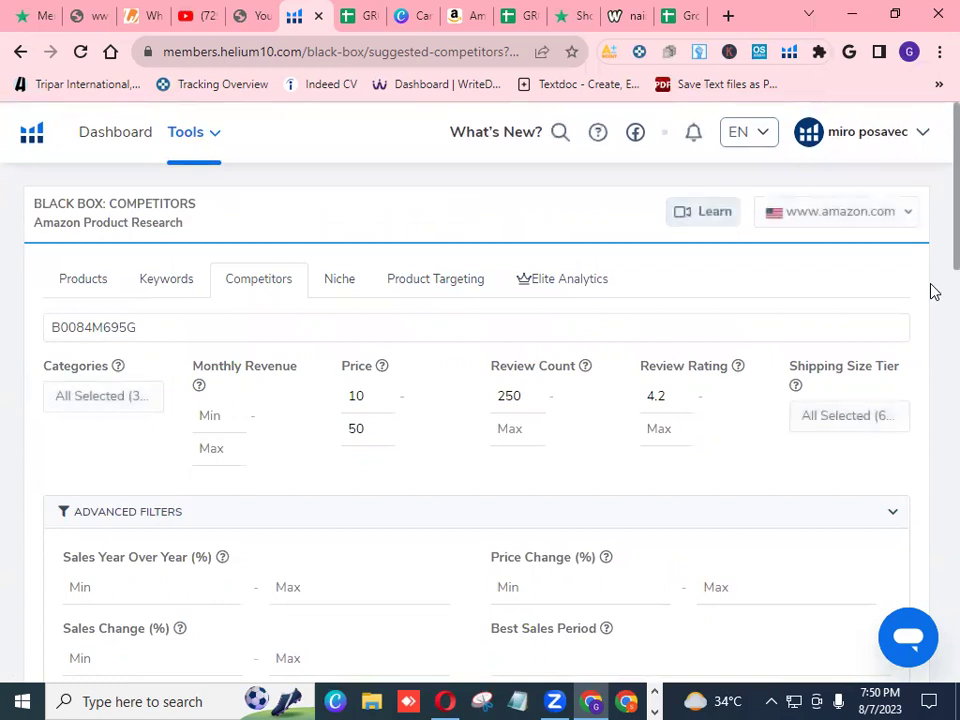
pyautogui.scroll(-10, 930, 267)
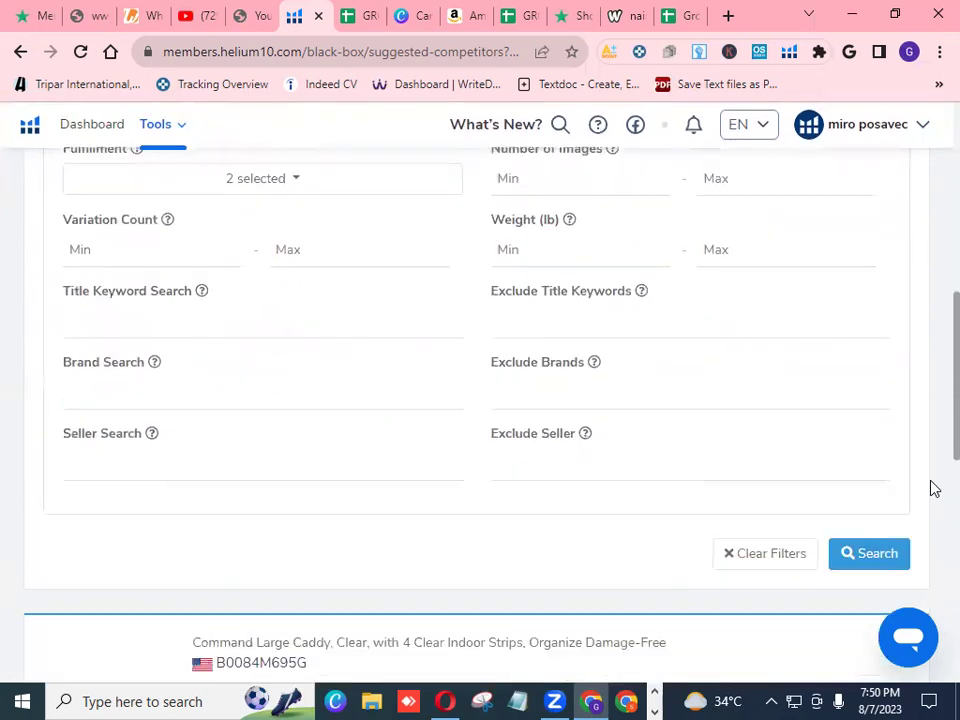
pyautogui.scroll(-3, 930, 543)
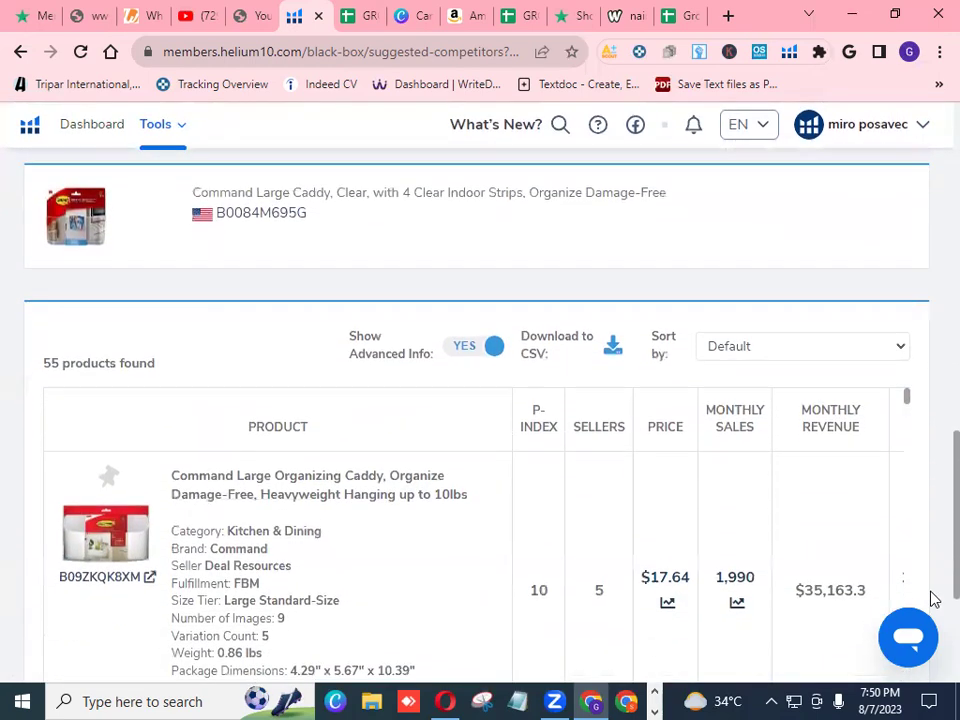
pyautogui.scroll(-1, 930, 598)
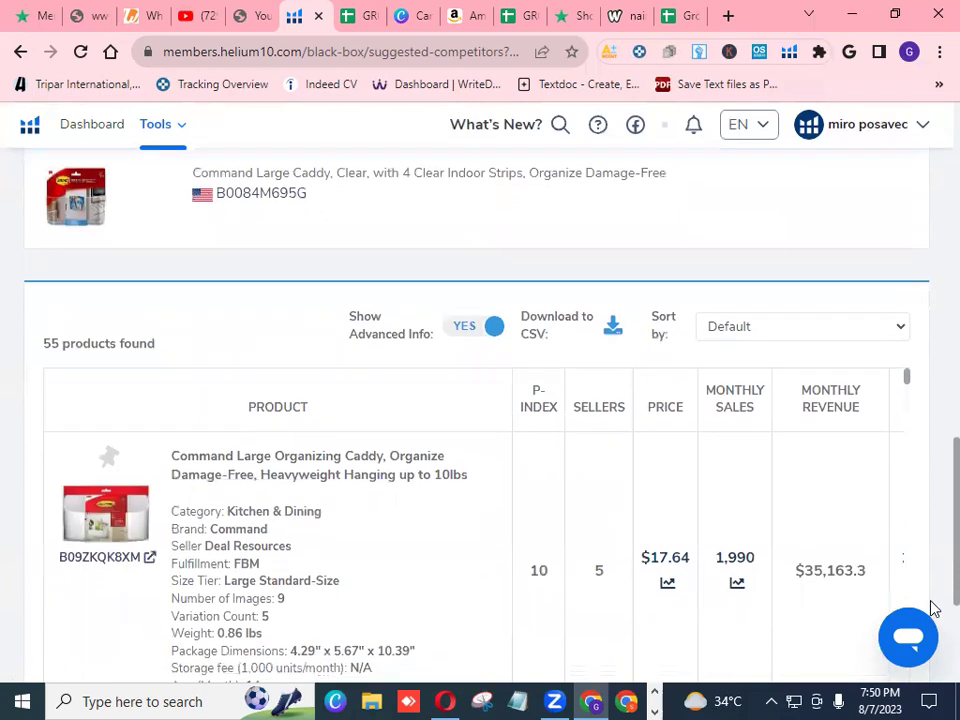
pyautogui.scroll(1, 930, 598)
pyautogui.scroll(1, 930, 598)
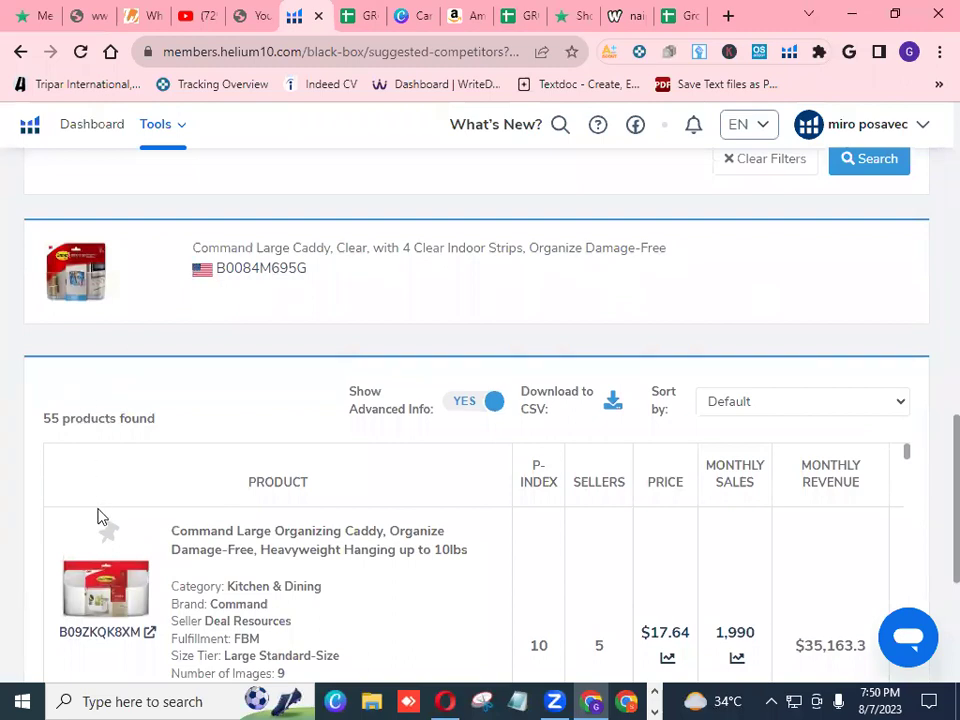
pyautogui.moveTo(45, 420); pyautogui.dragTo(169, 426)
pyautogui.click(169, 426)
# - Recheck the Competitors filters and open the Niche search in Black Box
pyautogui.scroll(8, 932, 516)
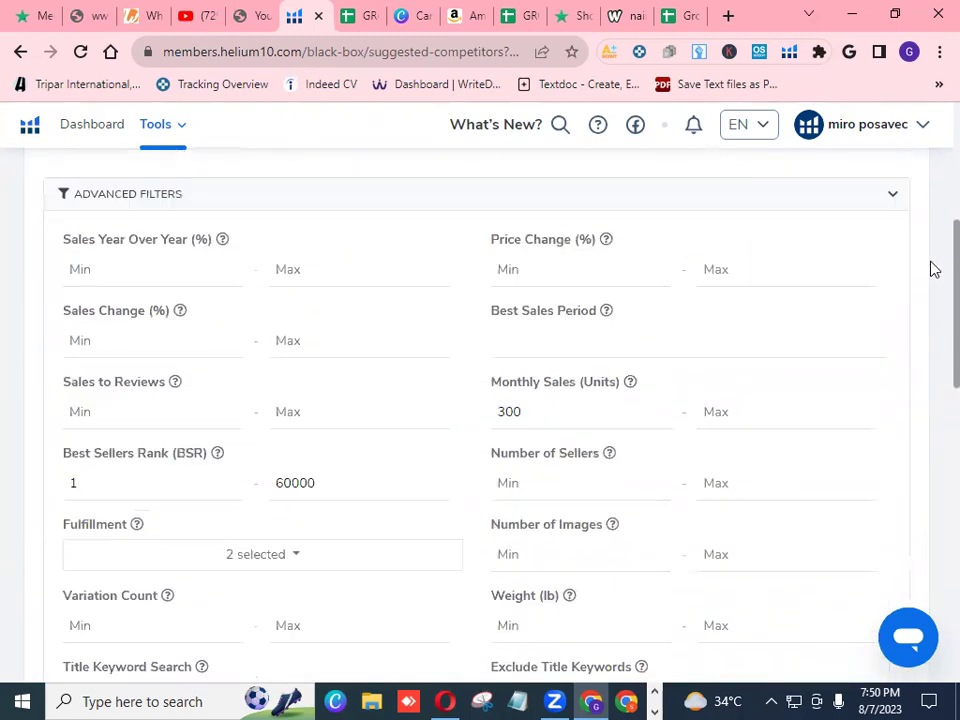
pyautogui.scroll(3, 932, 268)
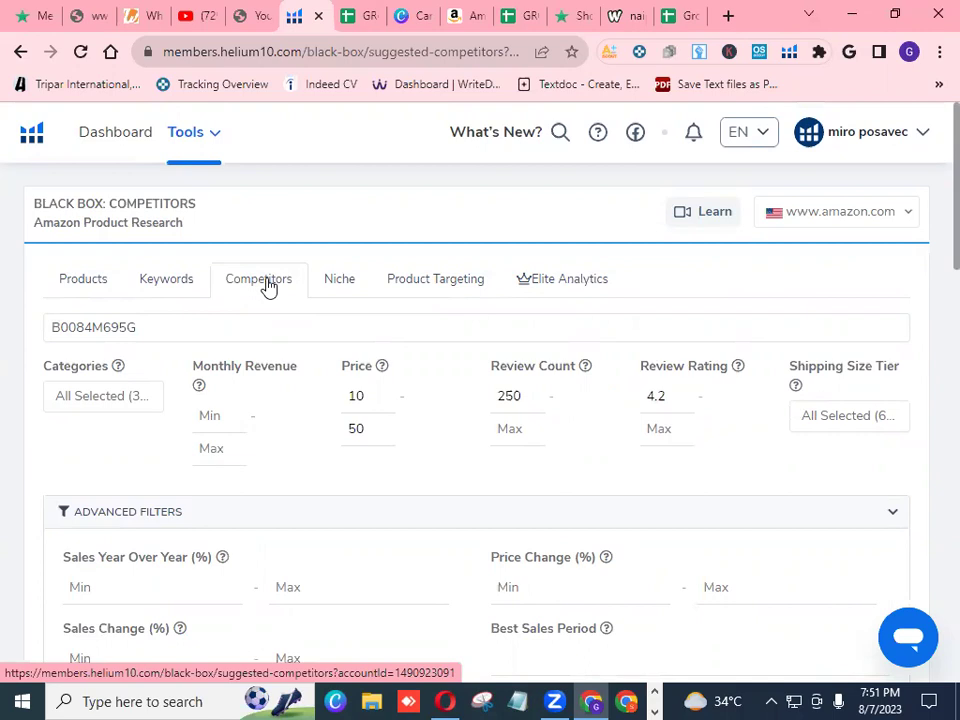
pyautogui.click(337, 285)
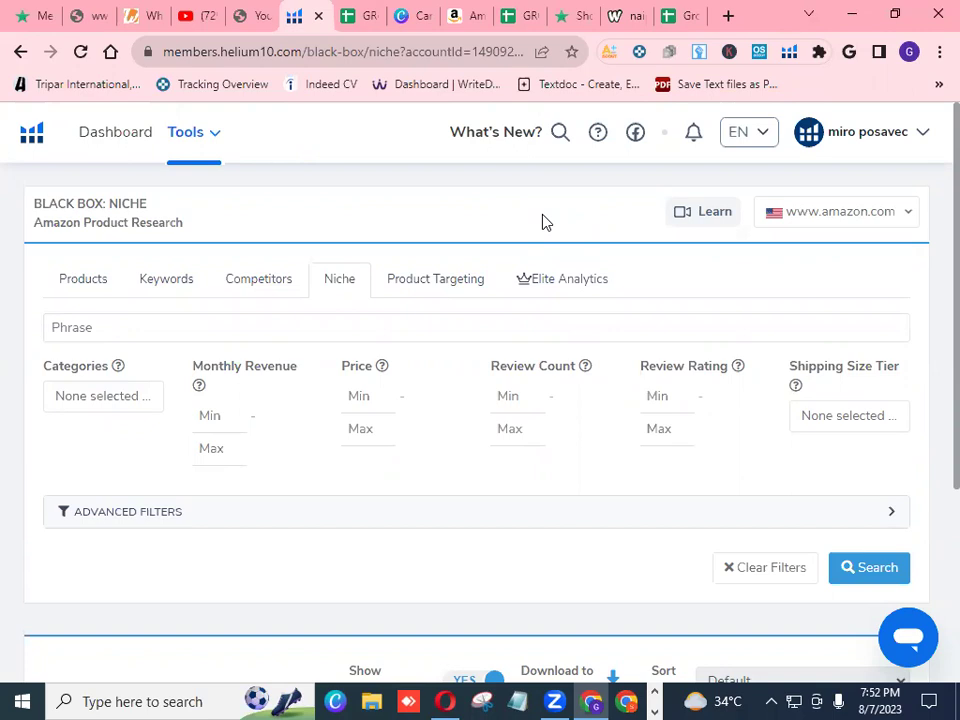
pyautogui.scroll(-1, 933, 305)
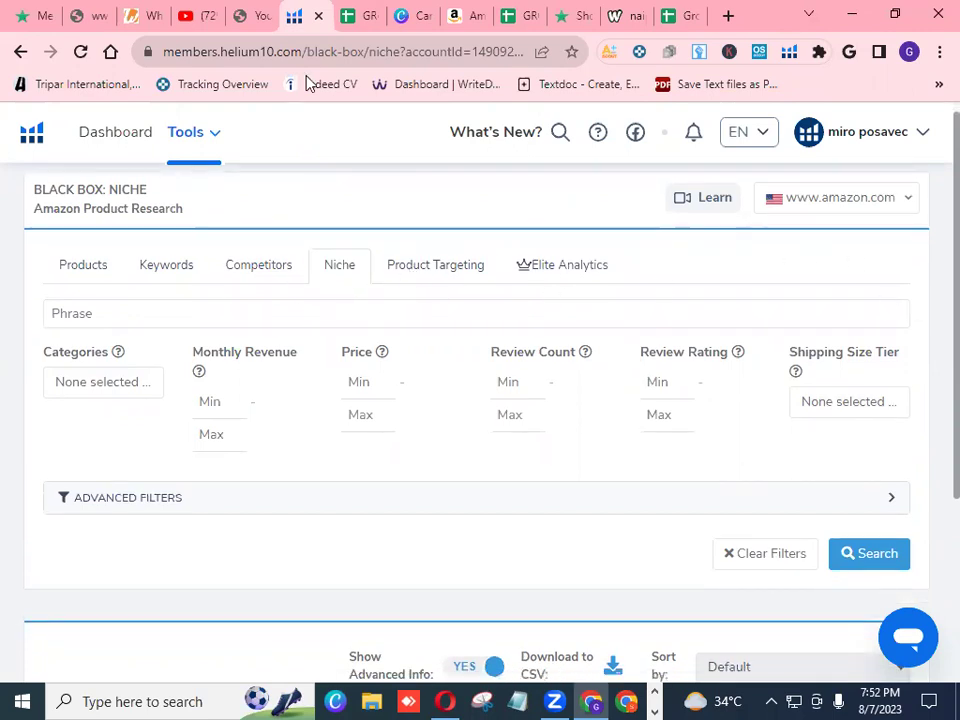
pyautogui.click(207, 30)
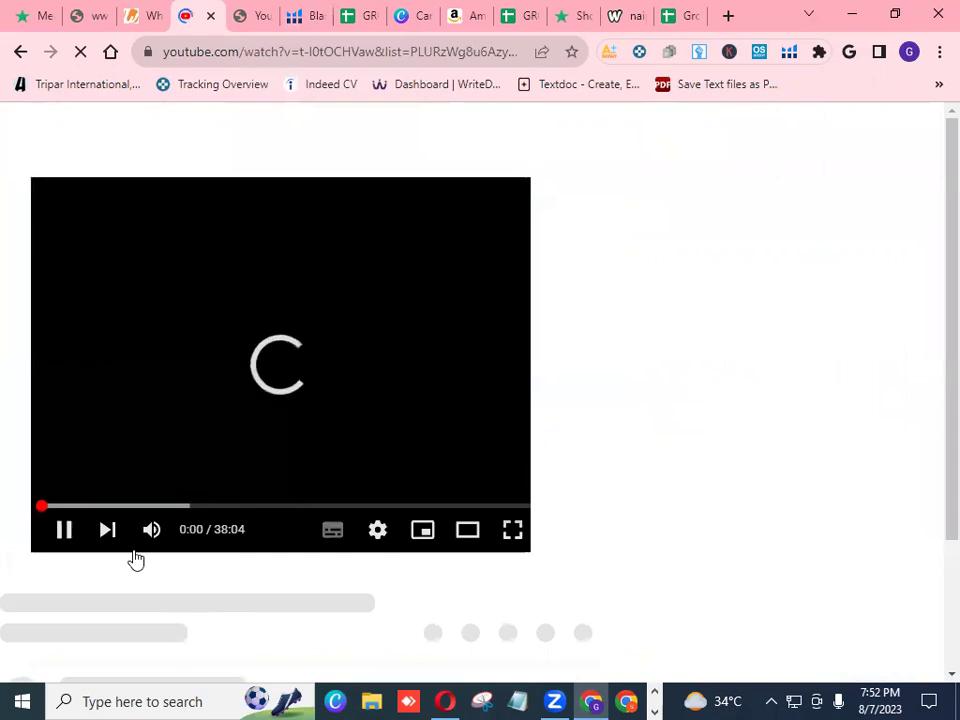
pyautogui.click(64, 537)
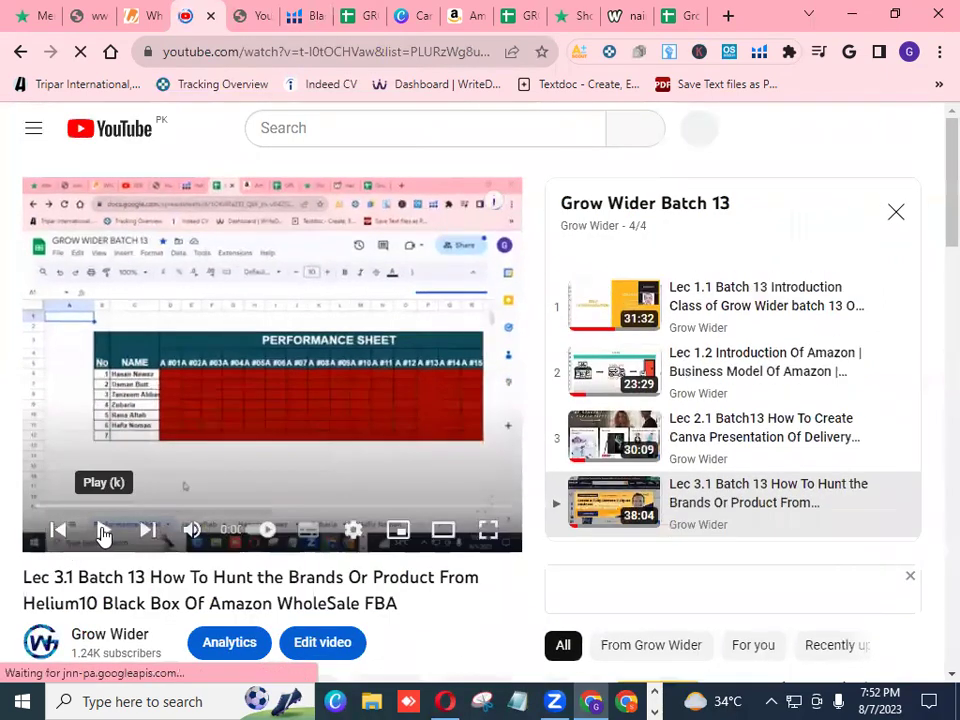
pyautogui.click(103, 532)
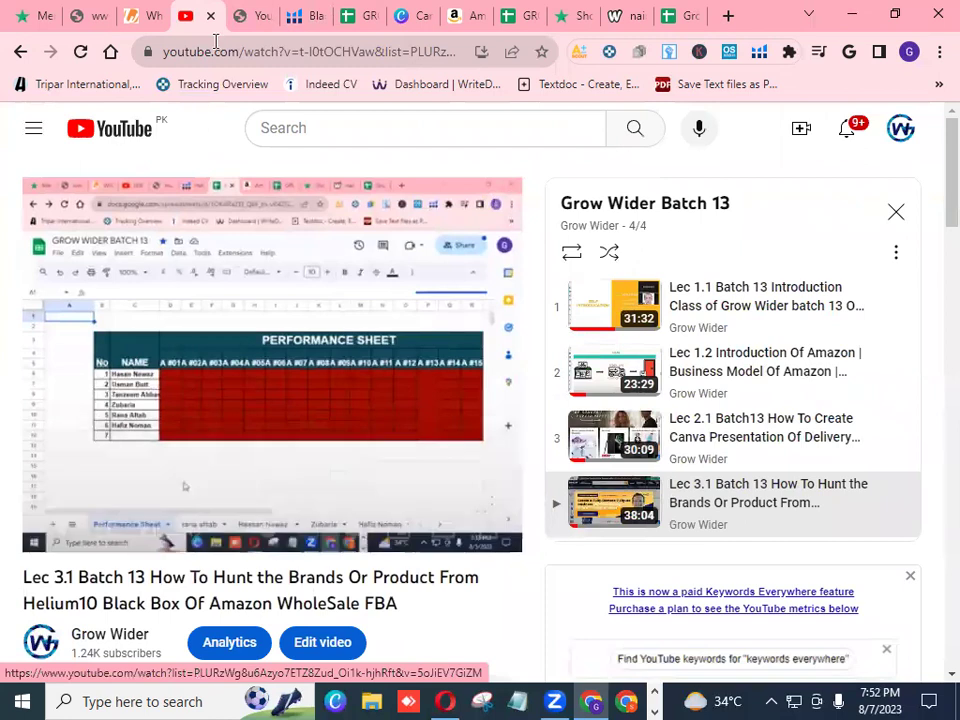
pyautogui.click(303, 17)
pyautogui.click(190, 16)
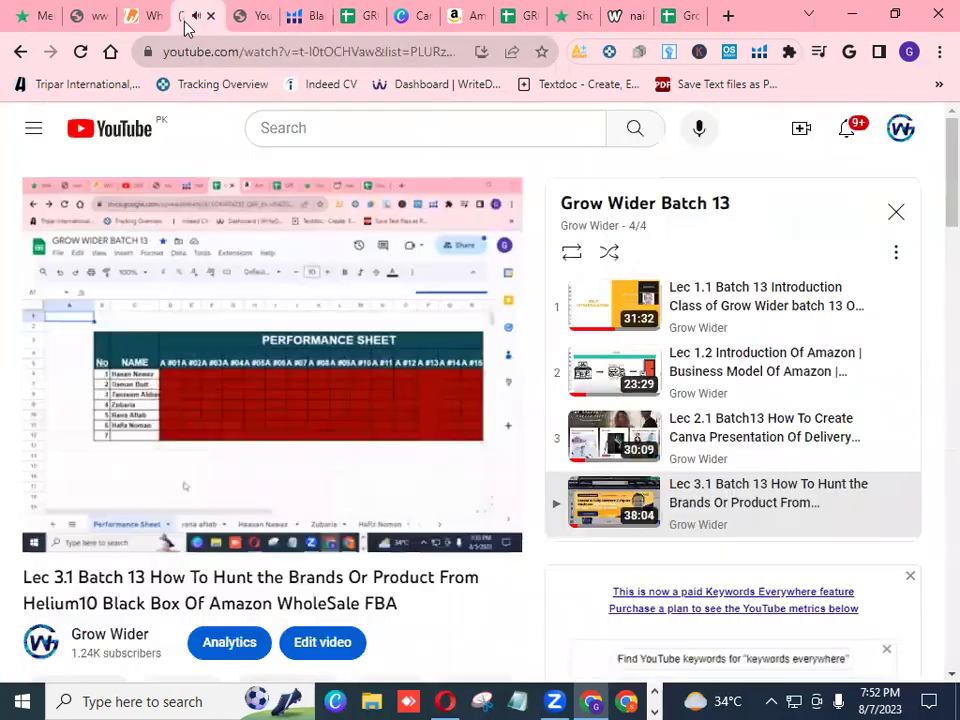
pyautogui.click(105, 531)
pyautogui.click(313, 18)
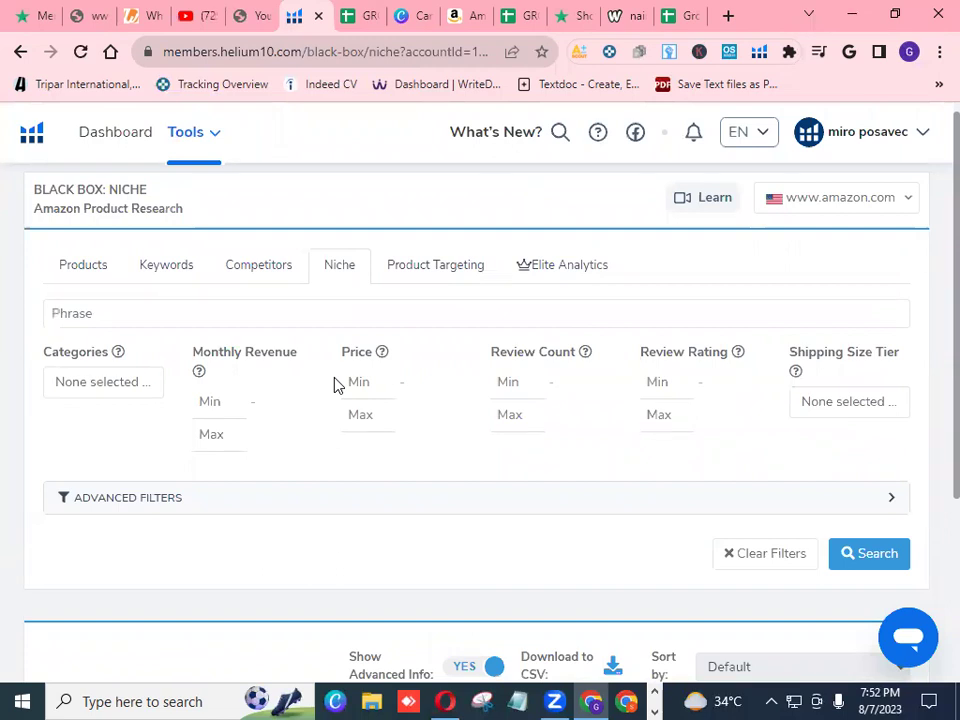
# - Enter "wood" as the phrase for the Niche search
pyautogui.click(157, 313)
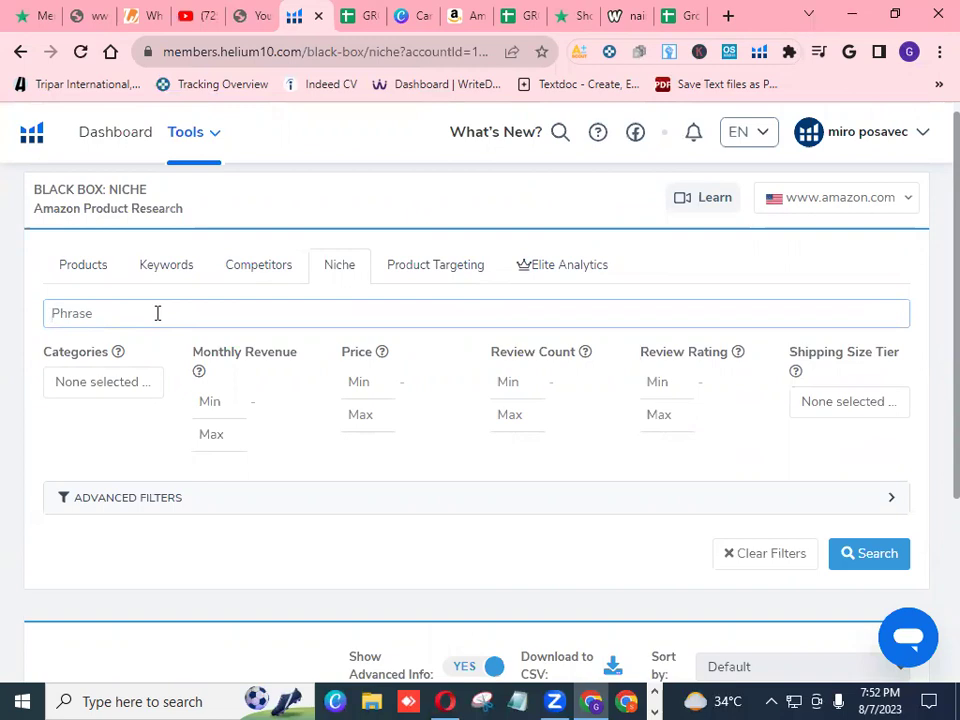
pyautogui.write('i')
pyautogui.write('n')
pyautogui.write('o')
pyautogui.press('BackSpace')
pyautogui.press('BackSpace')
pyautogui.press('BackSpace')
pyautogui.write('woos')
pyautogui.press('BackSpace')
pyautogui.write('d')
# - Select all categories for the Niche search
pyautogui.scroll(-1, 157, 313)
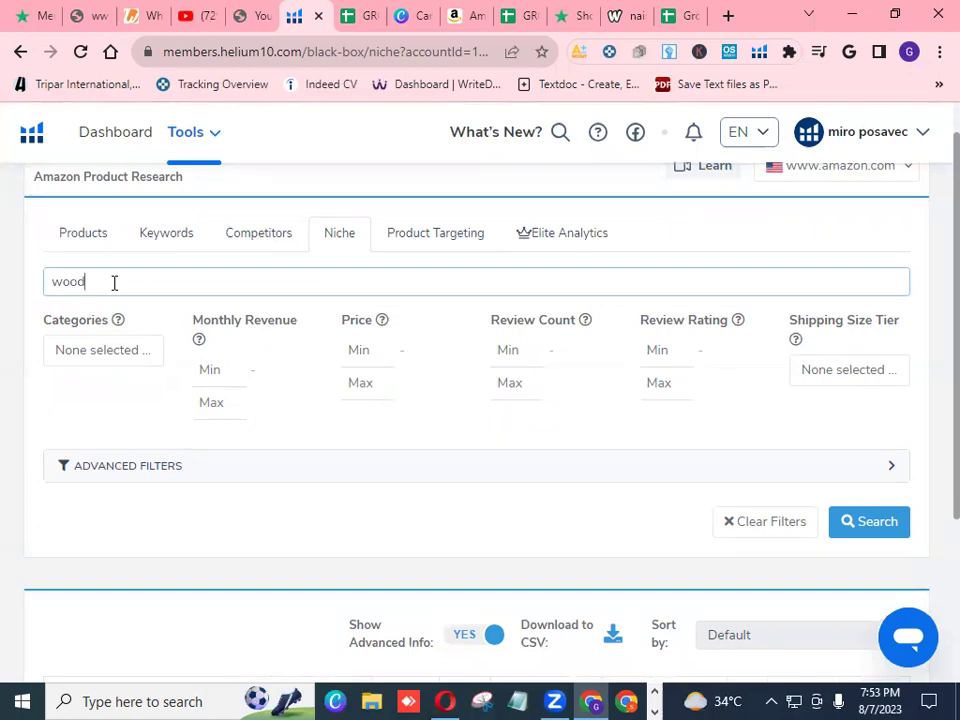
pyautogui.scroll(-1, 114, 282)
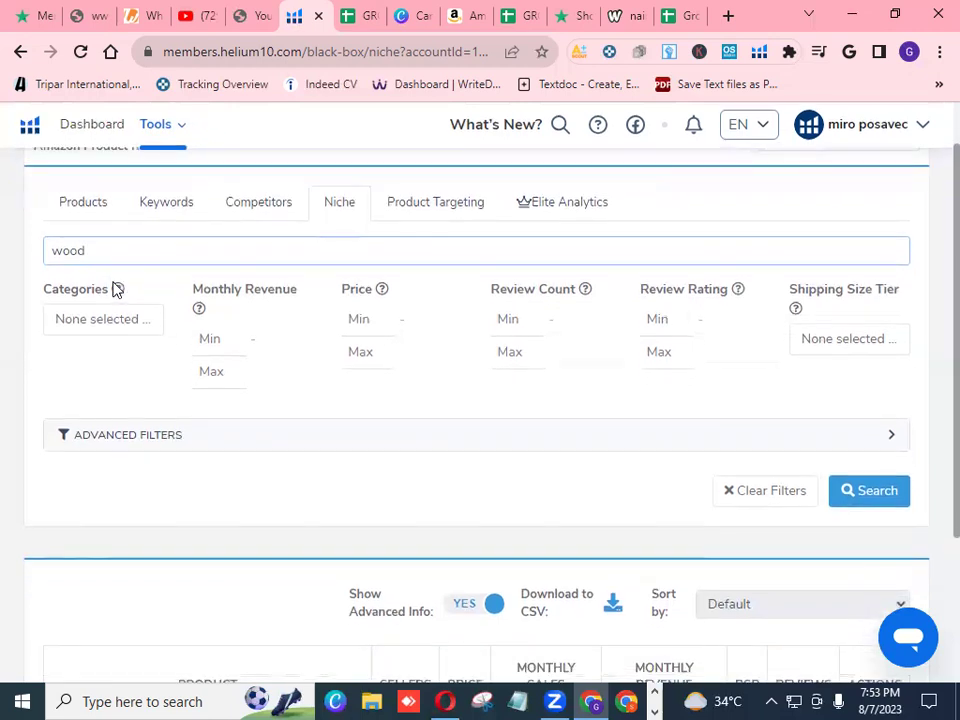
pyautogui.click(135, 322)
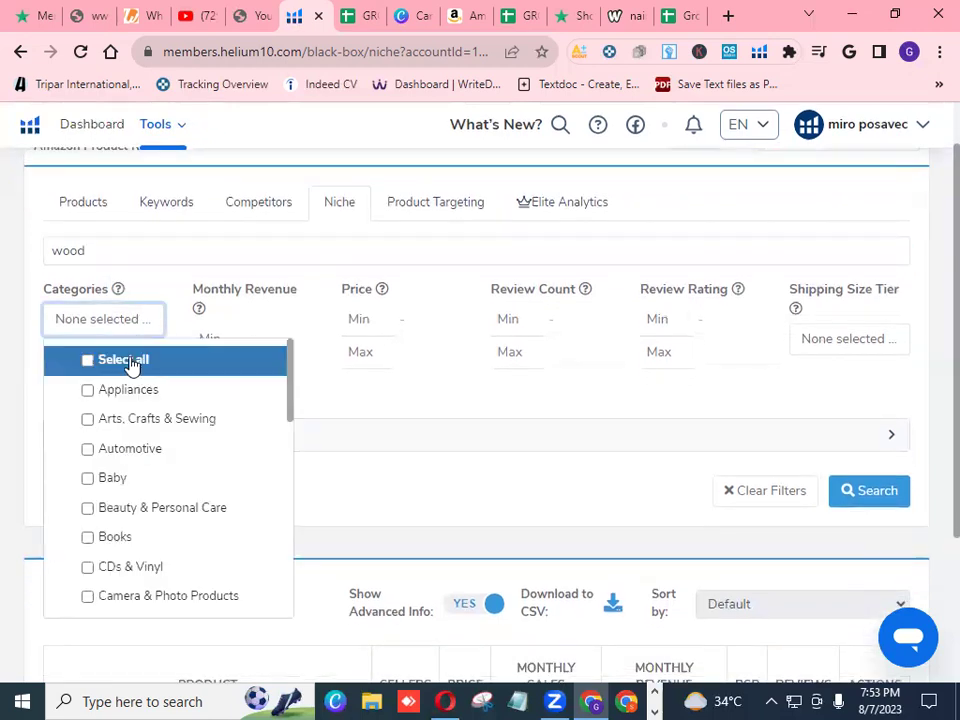
pyautogui.click(124, 361)
pyautogui.click(35, 375)
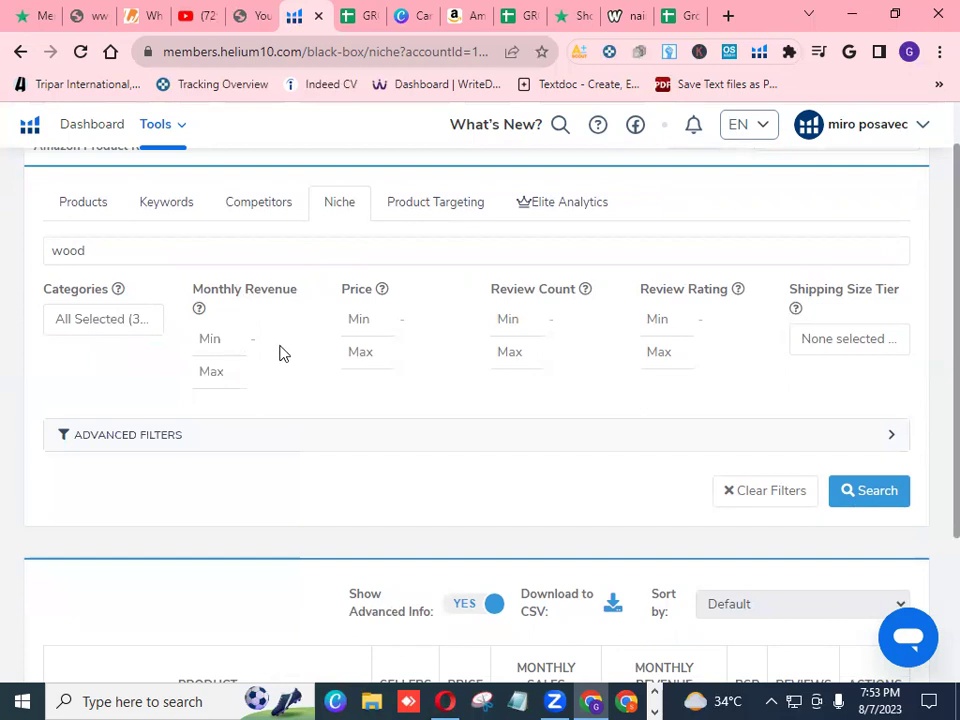
# - Limit the price to a range from 10 to 50
pyautogui.click(369, 322)
pyautogui.write('10')
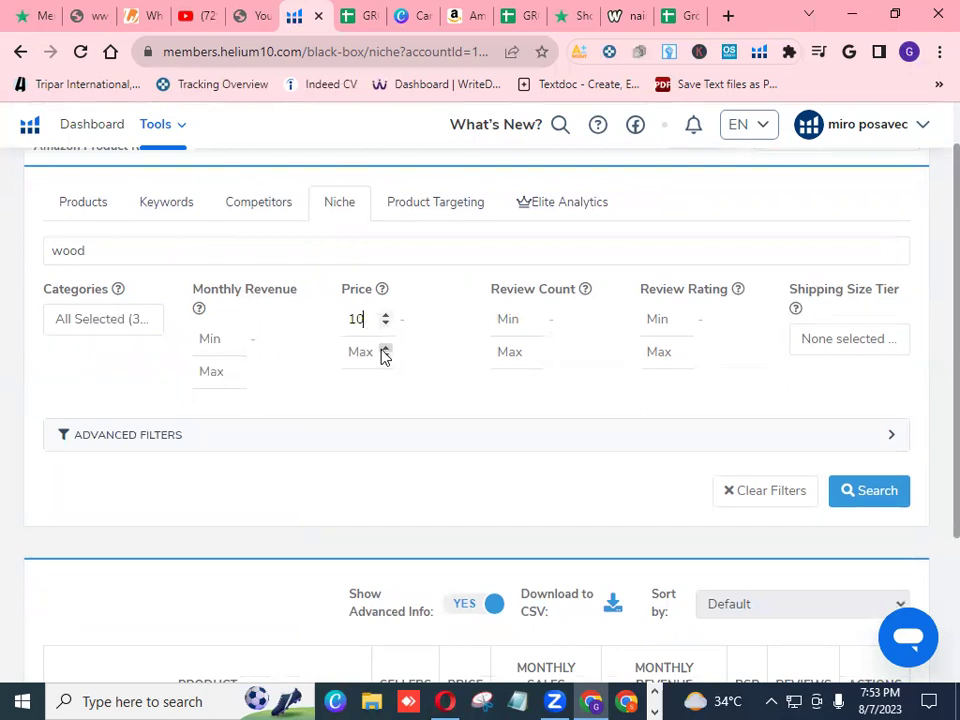
pyautogui.click(362, 352)
pyautogui.write('50')
# - Set the minimum review count to 250 and the minimum review rating to 4.2
pyautogui.click(527, 320)
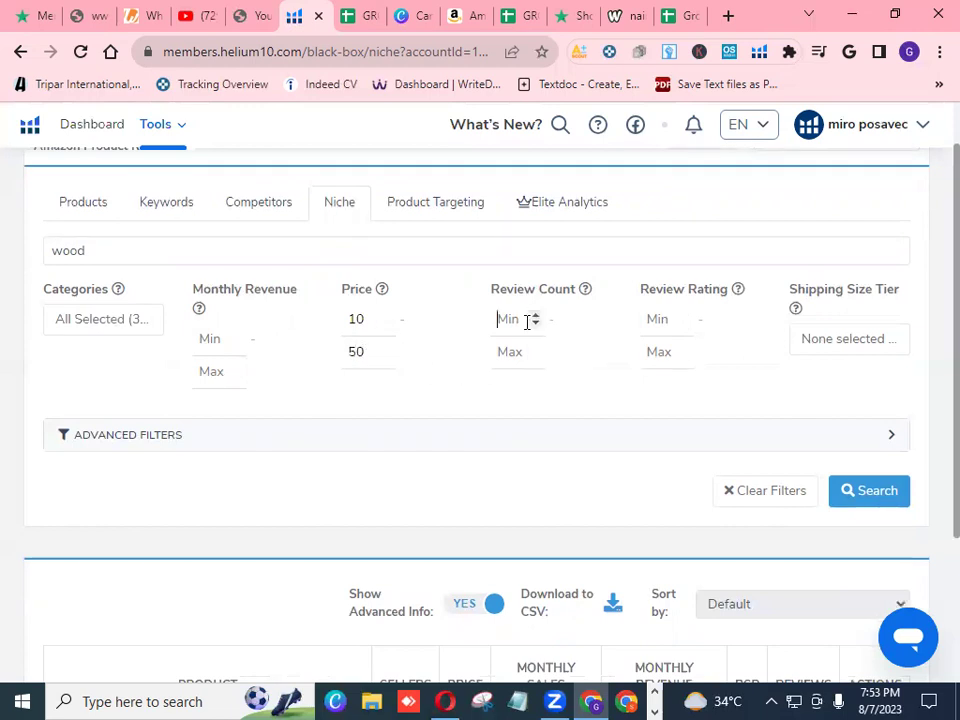
pyautogui.write('250')
pyautogui.click(659, 320)
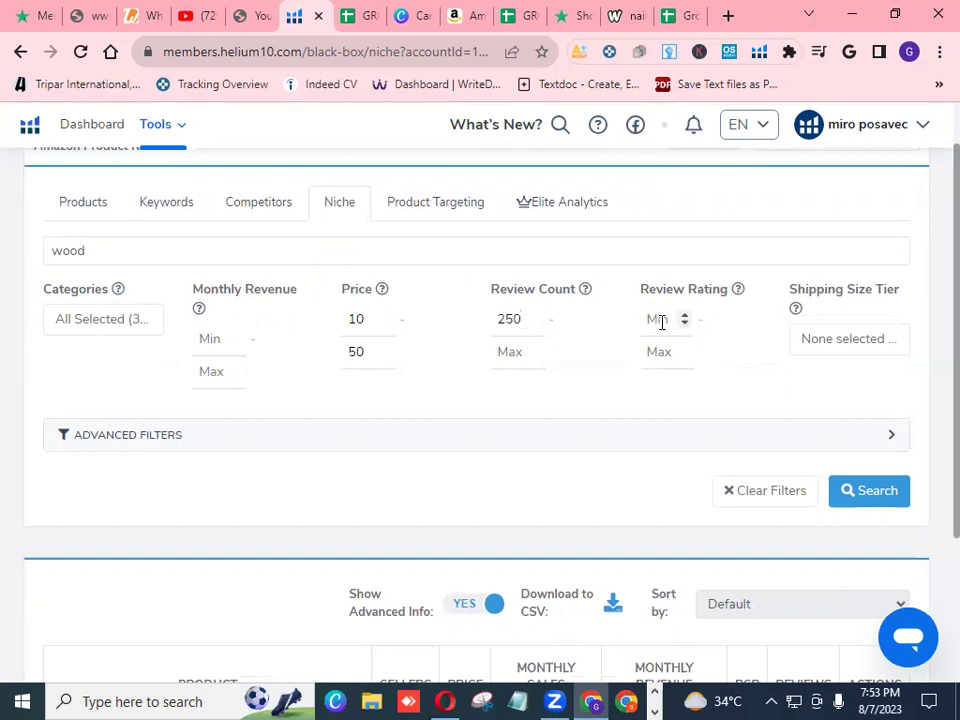
pyautogui.write('4.2')
# - Include all shipping size tiers in the Niche search
pyautogui.click(869, 342)
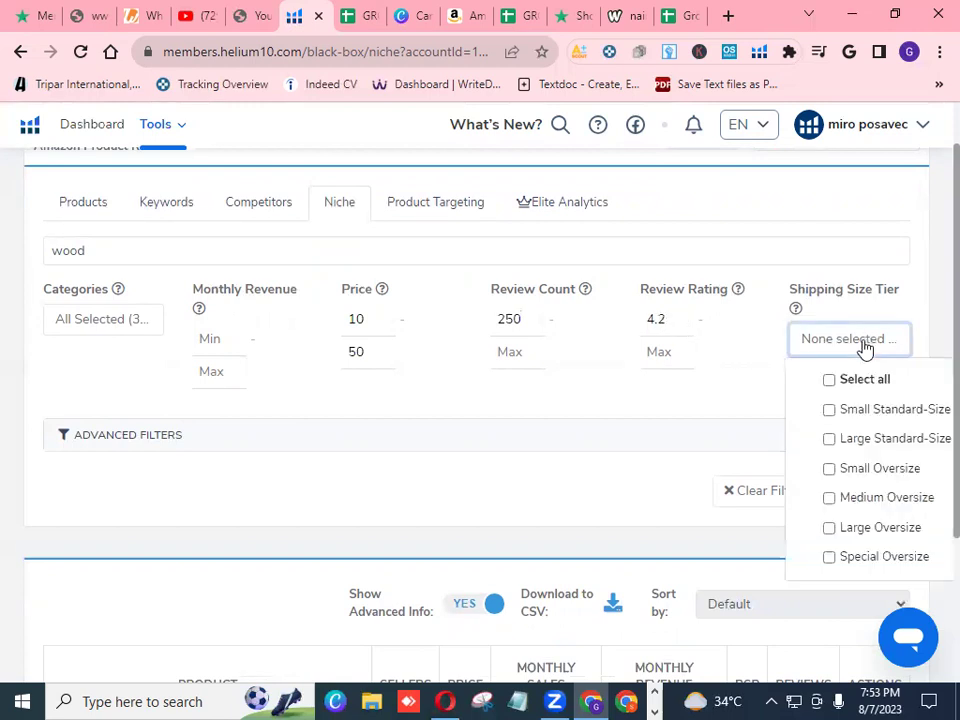
pyautogui.click(866, 384)
pyautogui.click(743, 395)
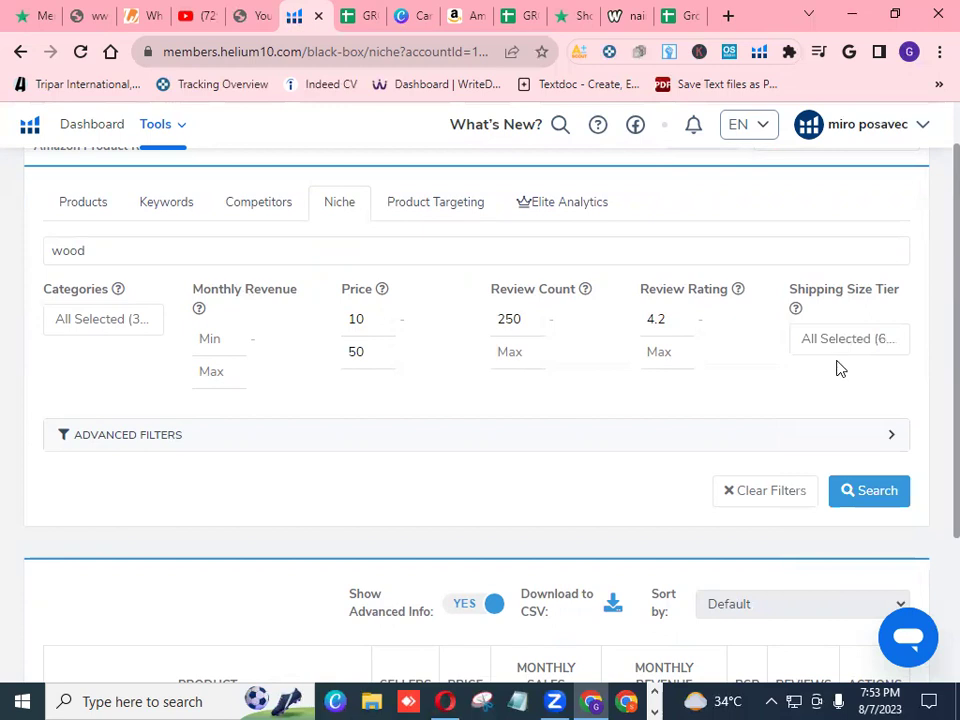
# - Expand the advanced filters and set the minimum monthly sales to 499 units
pyautogui.scroll(-2, 879, 343)
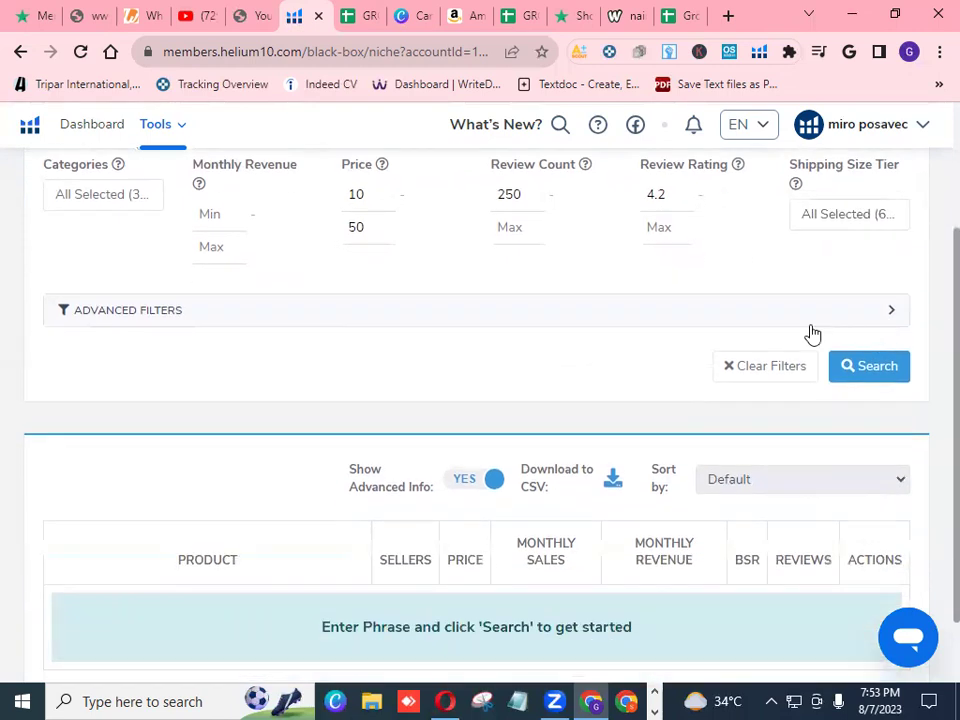
pyautogui.click(891, 312)
pyautogui.scroll(-1, 724, 366)
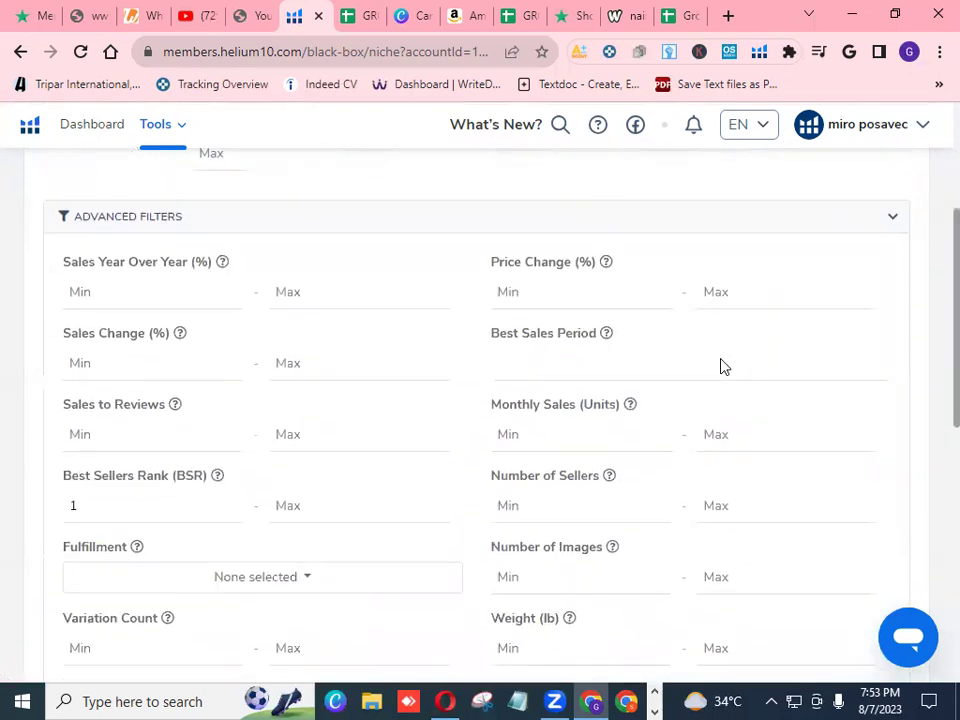
pyautogui.scroll(-1, 465, 436)
pyautogui.scroll(-1, 465, 436)
pyautogui.click(570, 373)
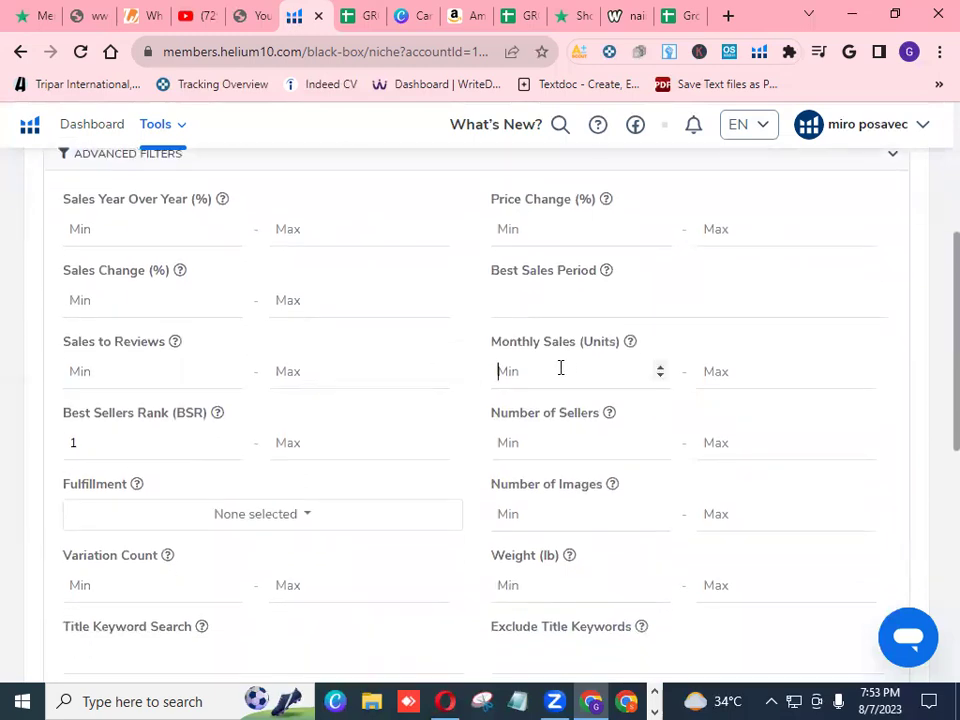
pyautogui.write('500')
pyautogui.press('Down')
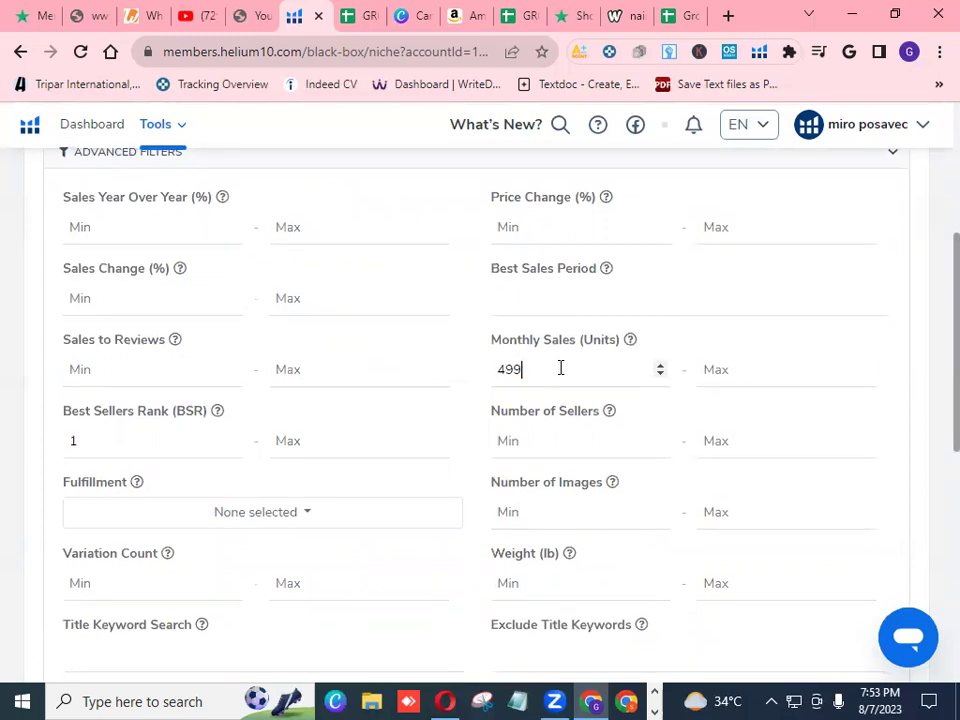
# - Set the maximum Best Sellers Rank to 60000
pyautogui.scroll(-1, 560, 372)
pyautogui.click(347, 411)
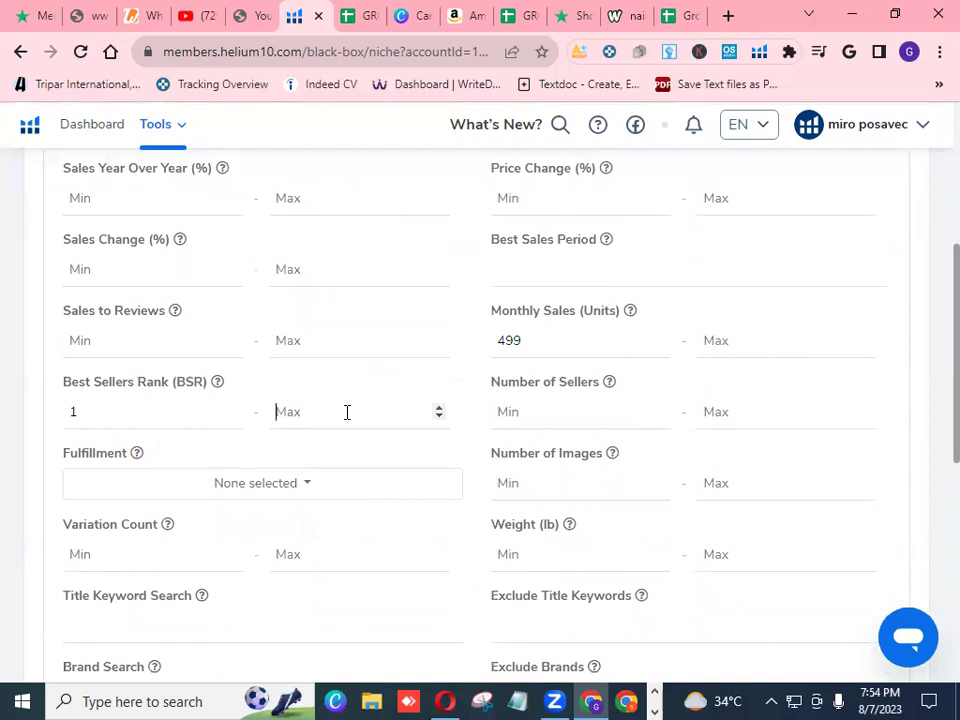
pyautogui.write('60000')
# - Restrict the fulfillment filter to FBA and FBM sellers
pyautogui.scroll(-1, 538, 373)
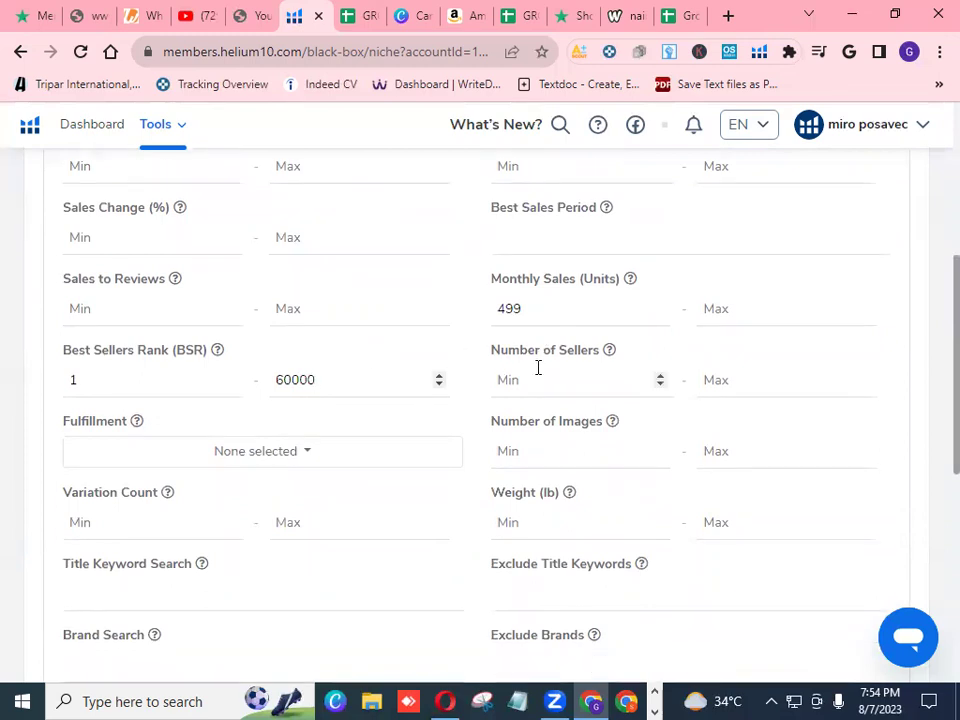
pyautogui.scroll(-2, 538, 367)
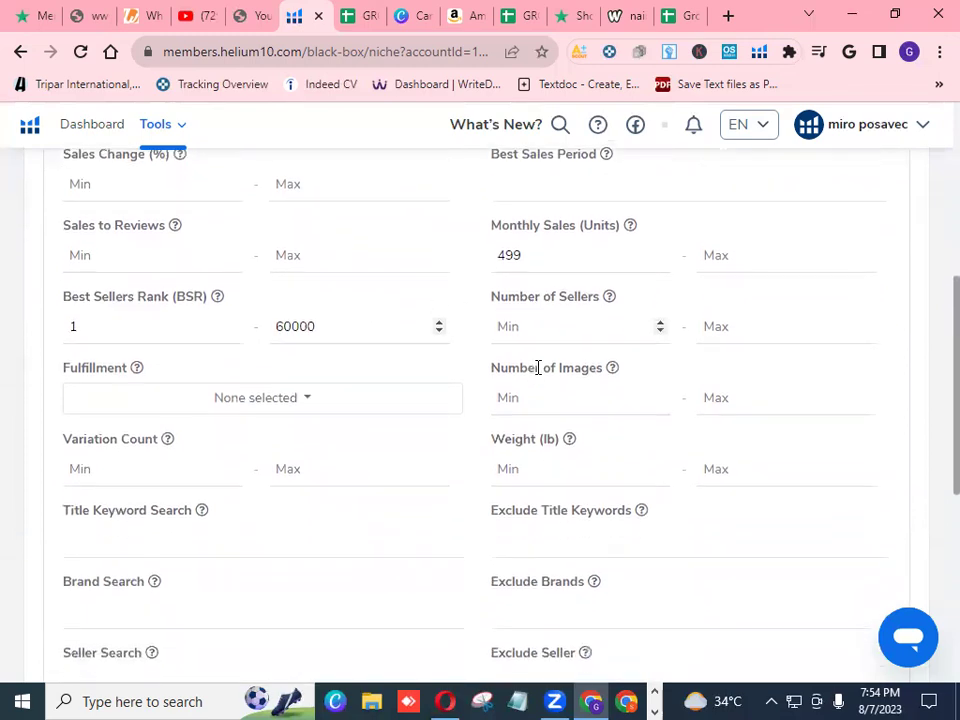
pyautogui.click(311, 393)
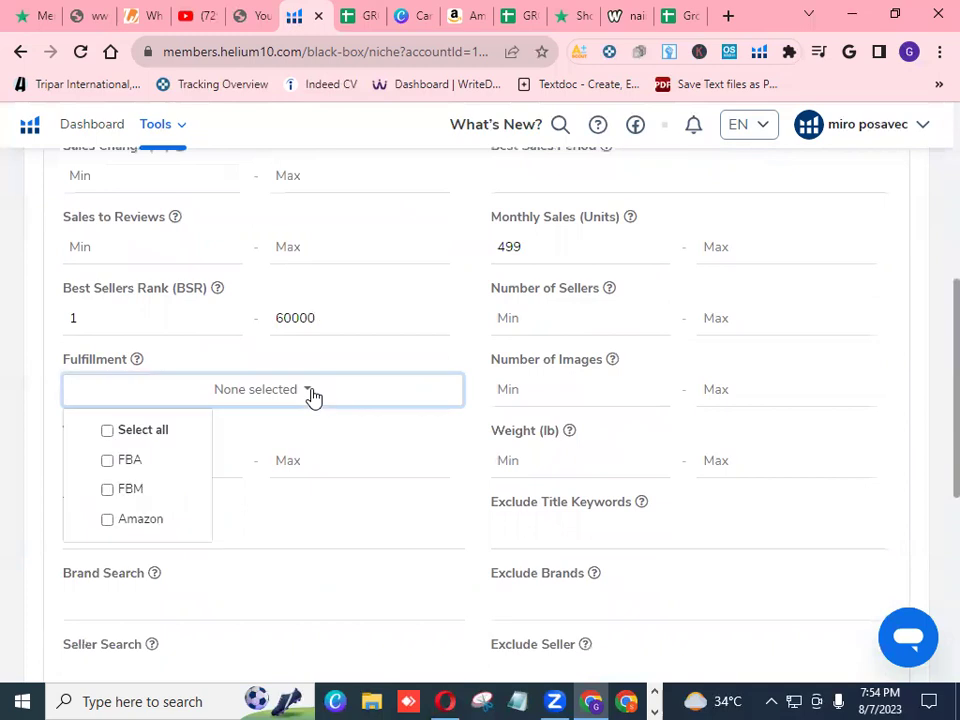
pyautogui.click(140, 462)
pyautogui.click(135, 490)
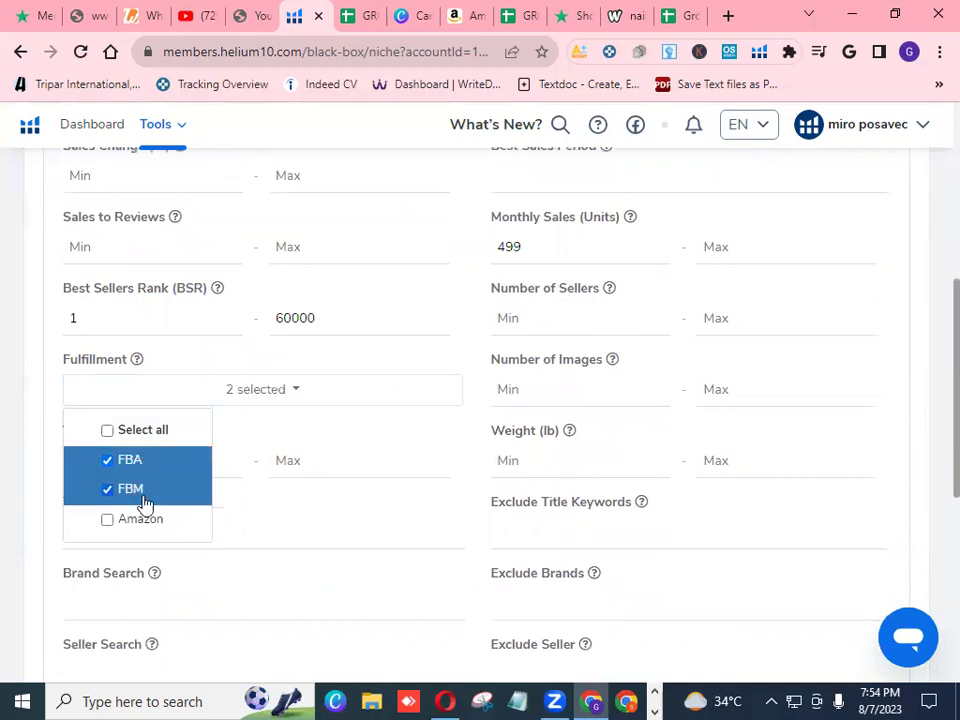
pyautogui.click(304, 506)
# - Review the remaining advanced filters and recheck all values set for the Niche search
pyautogui.scroll(-1, 522, 490)
pyautogui.scroll(-3, 521, 488)
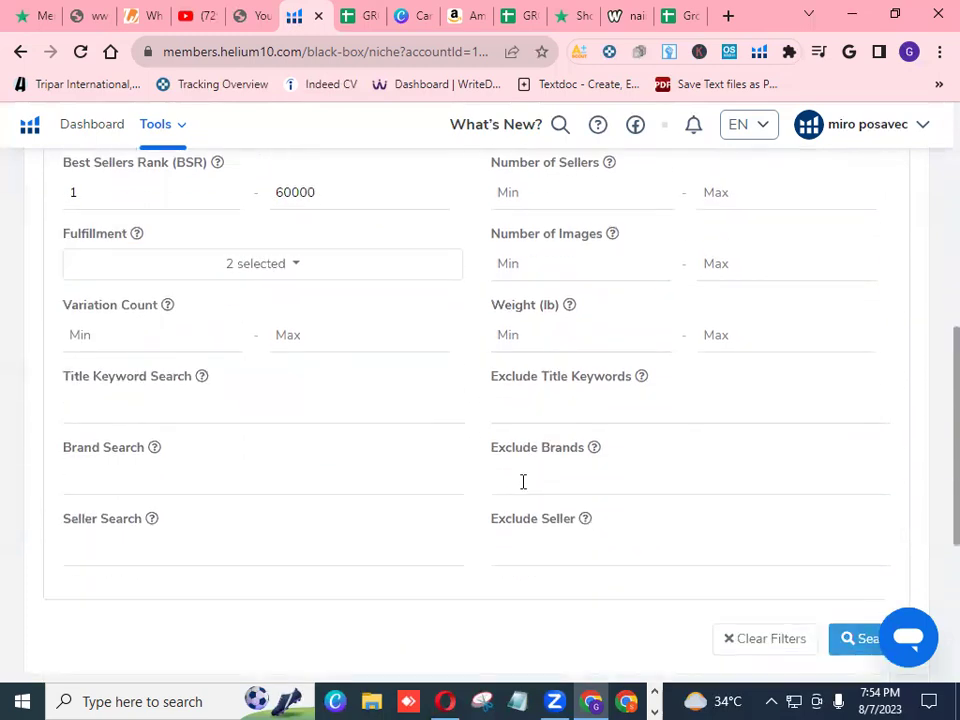
pyautogui.scroll(1, 315, 461)
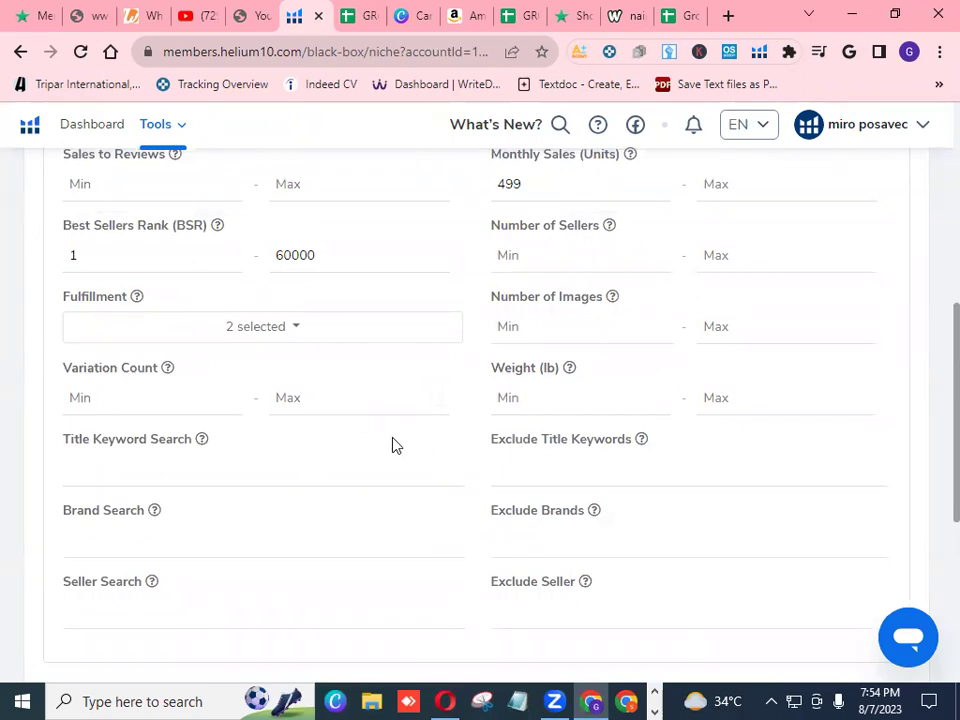
pyautogui.scroll(5, 392, 446)
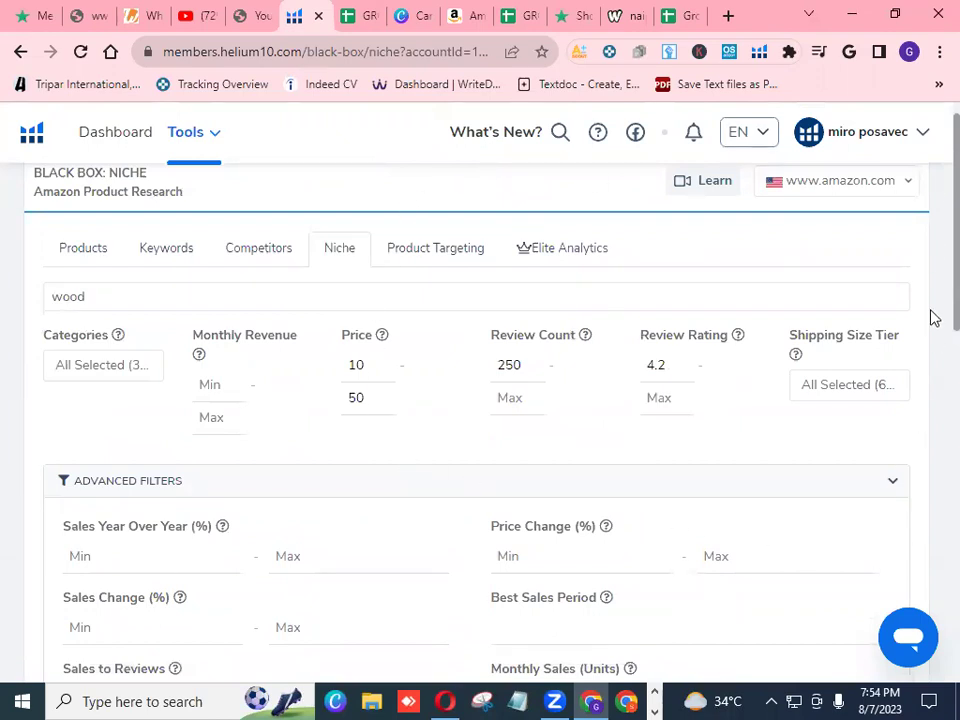
pyautogui.scroll(-5, 932, 317)
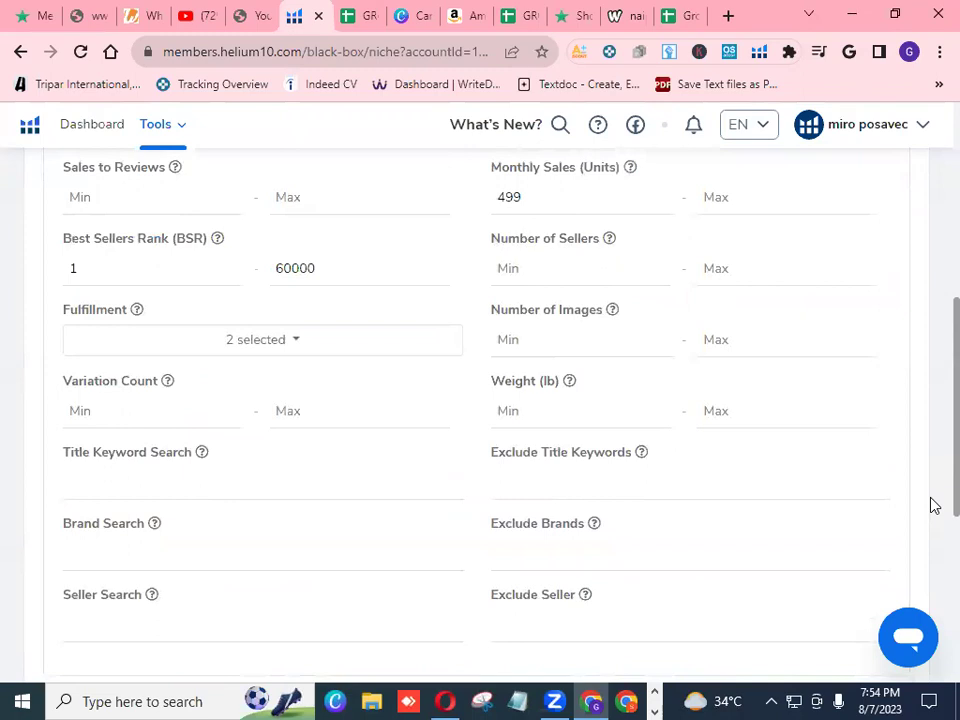
pyautogui.scroll(-1, 932, 508)
pyautogui.scroll(-2, 934, 540)
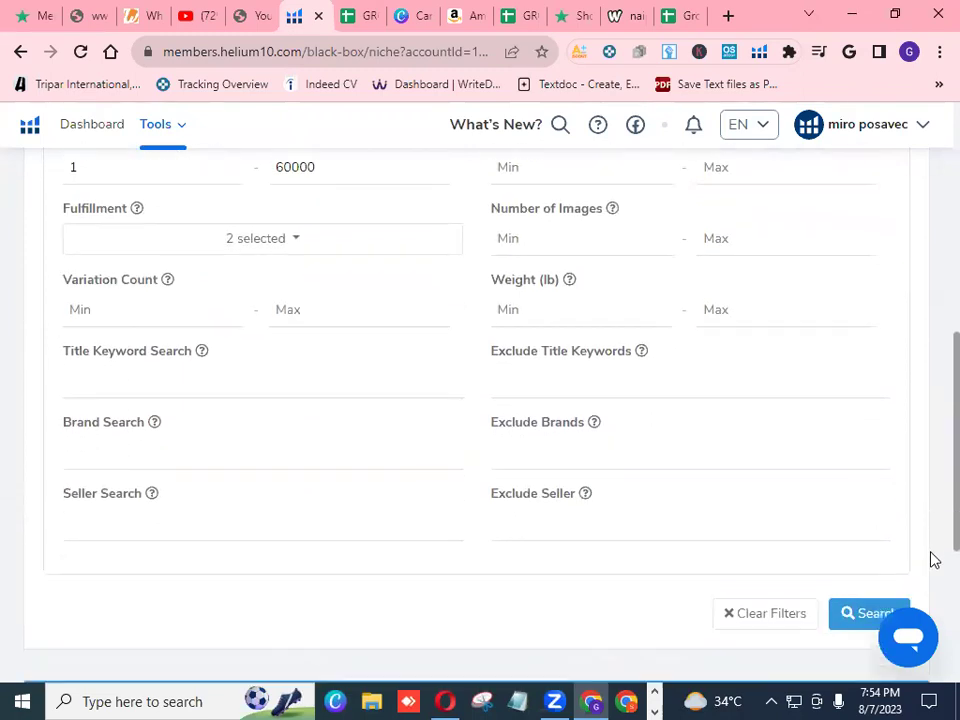
pyautogui.scroll(1, 900, 560)
# - Run the Niche search for wood, examine the summary figures and number of products found, and return to the search filters
pyautogui.click(867, 523)
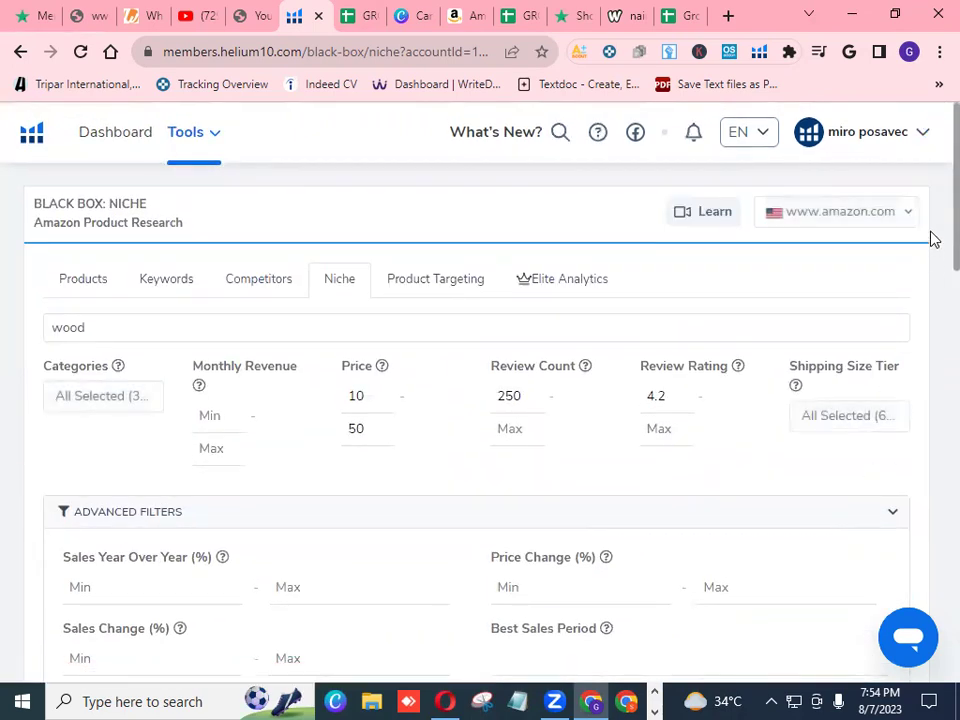
pyautogui.scroll(-3, 933, 363)
pyautogui.scroll(-9, 933, 363)
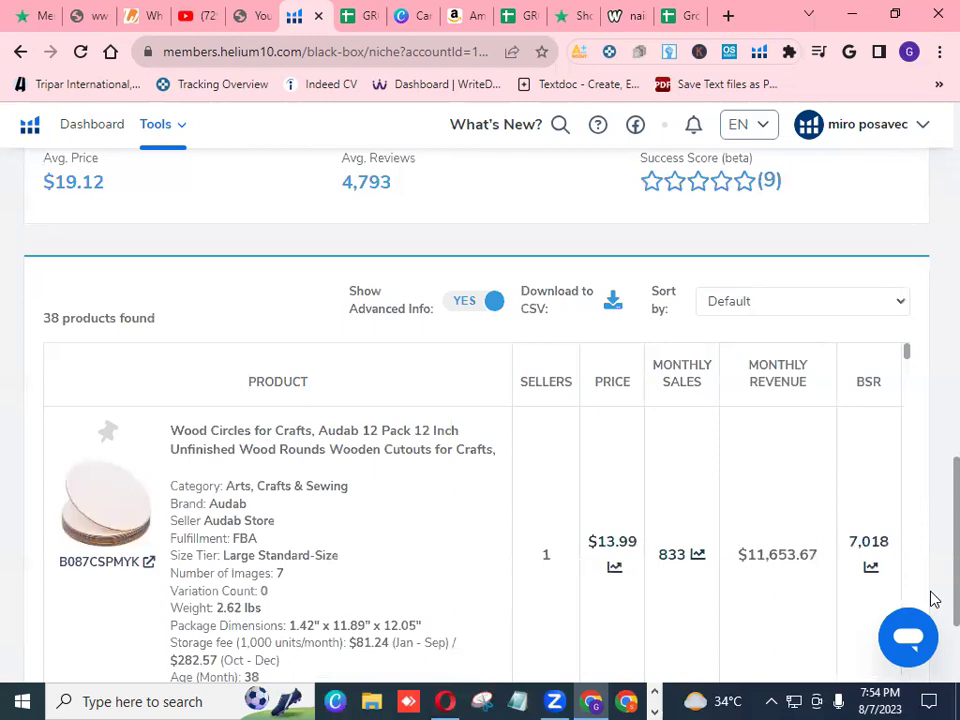
pyautogui.scroll(3, 931, 565)
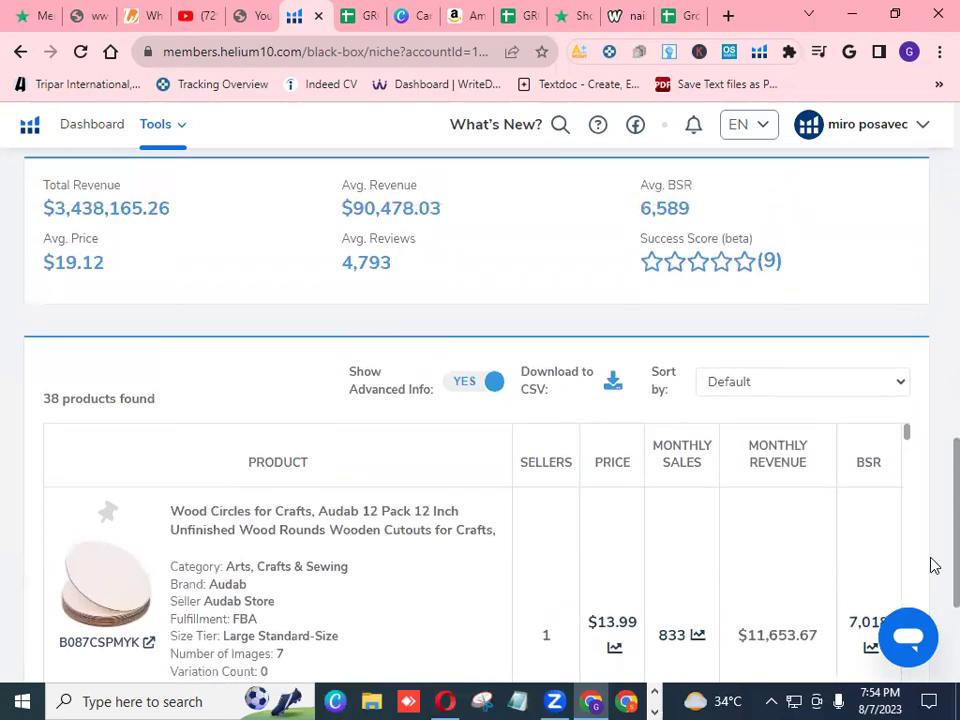
pyautogui.scroll(-1, 931, 565)
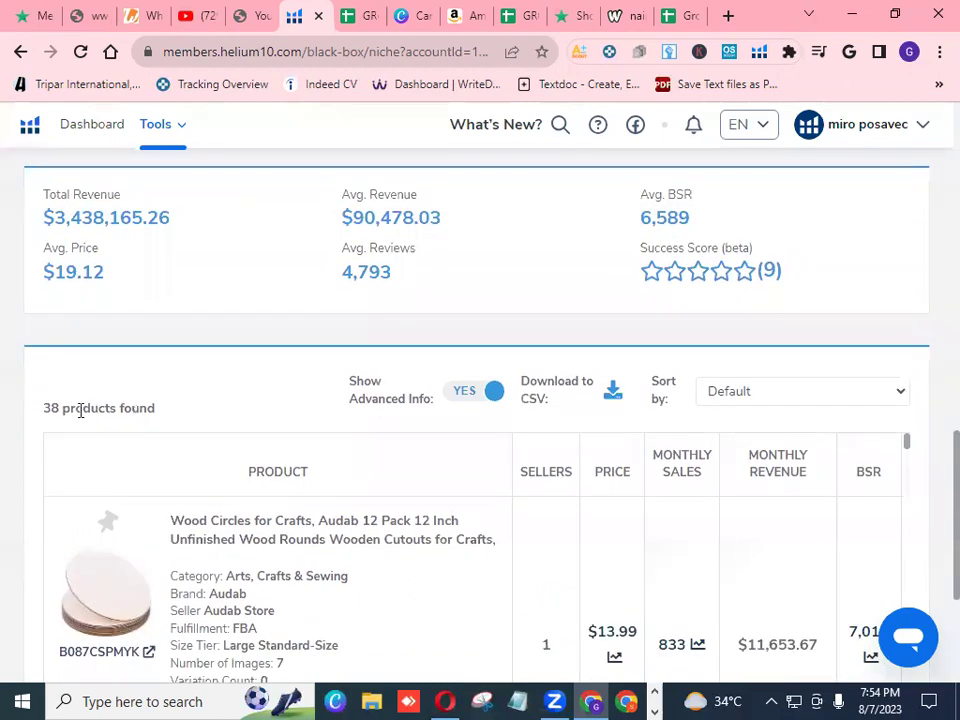
pyautogui.moveTo(45, 408); pyautogui.dragTo(180, 411)
pyautogui.click(468, 389)
pyautogui.scroll(2, 932, 440)
pyautogui.scroll(4, 932, 420)
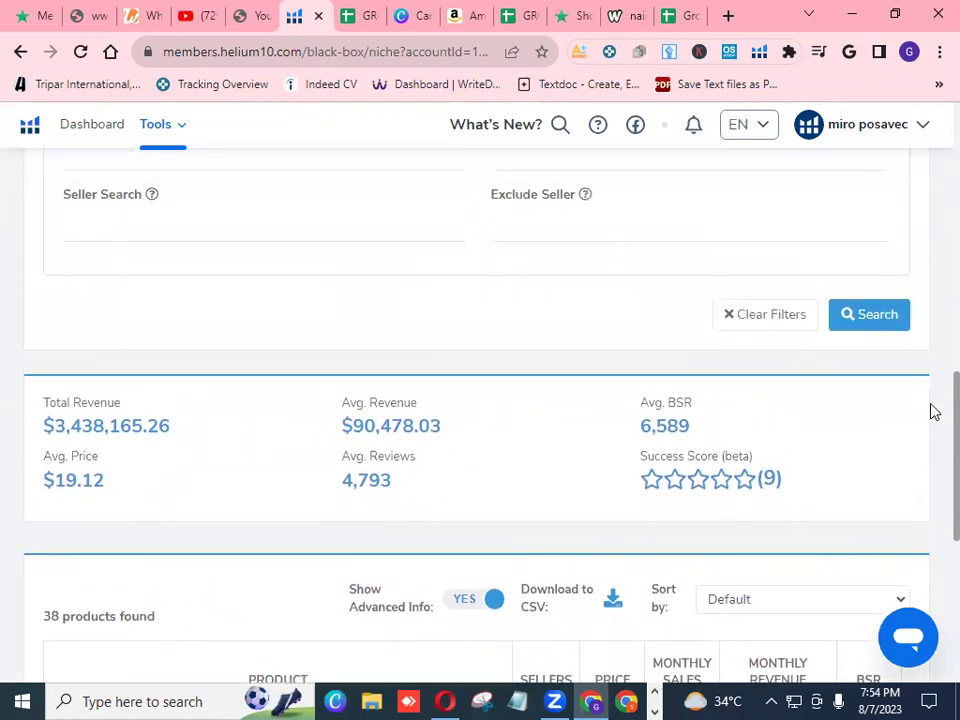
pyautogui.scroll(5, 932, 313)
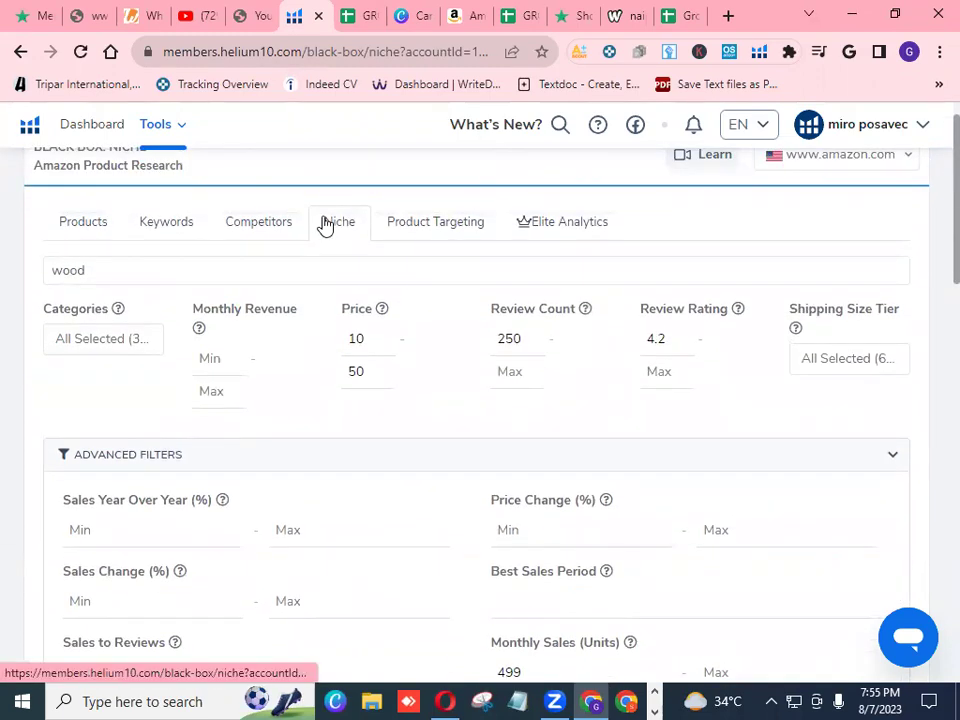
# - Open the Product Targeting search and activate its ASIN field
pyautogui.click(411, 231)
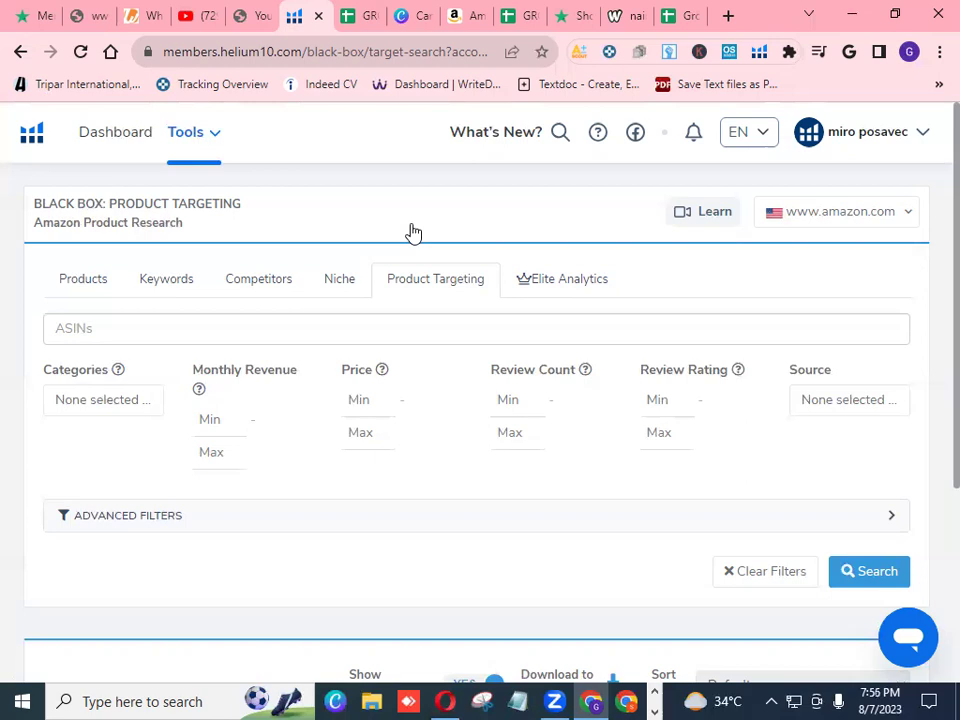
pyautogui.scroll(-1, 414, 232)
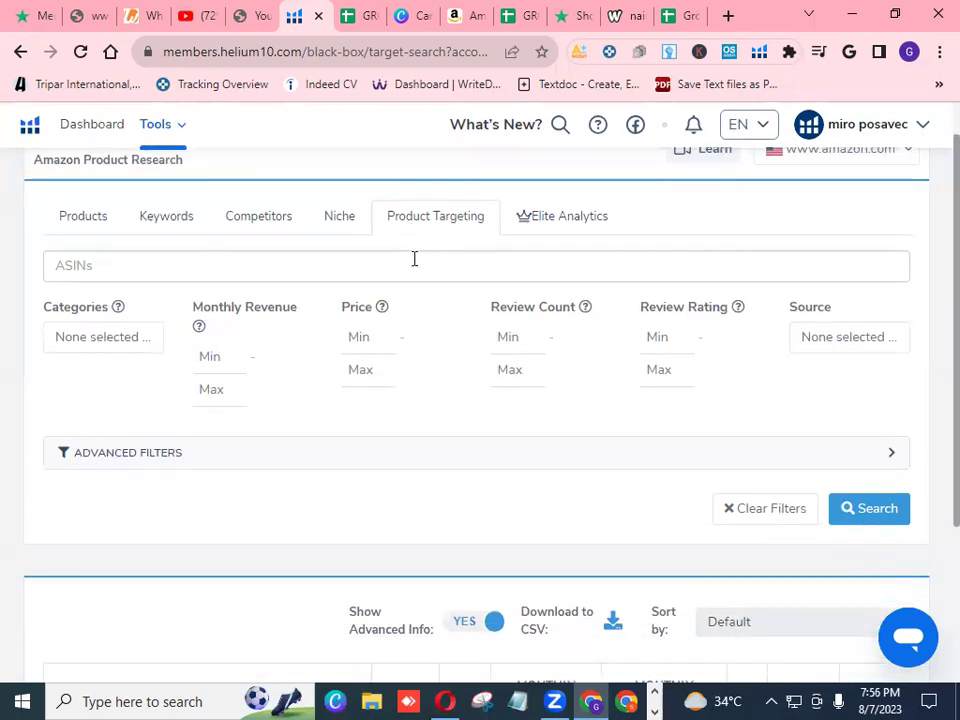
pyautogui.click(382, 264)
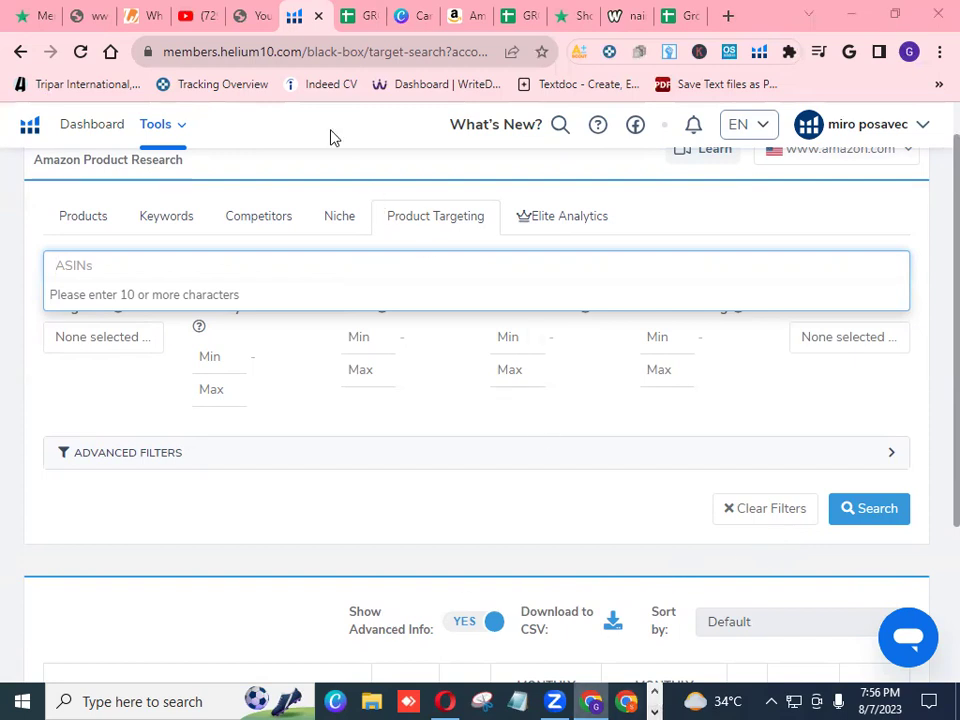
# - Switch to the GROW WIDER BATCH 13 spreadsheet and copy the ten ASINs in B26:B35 of the Sample Sheet
pyautogui.click(362, 16)
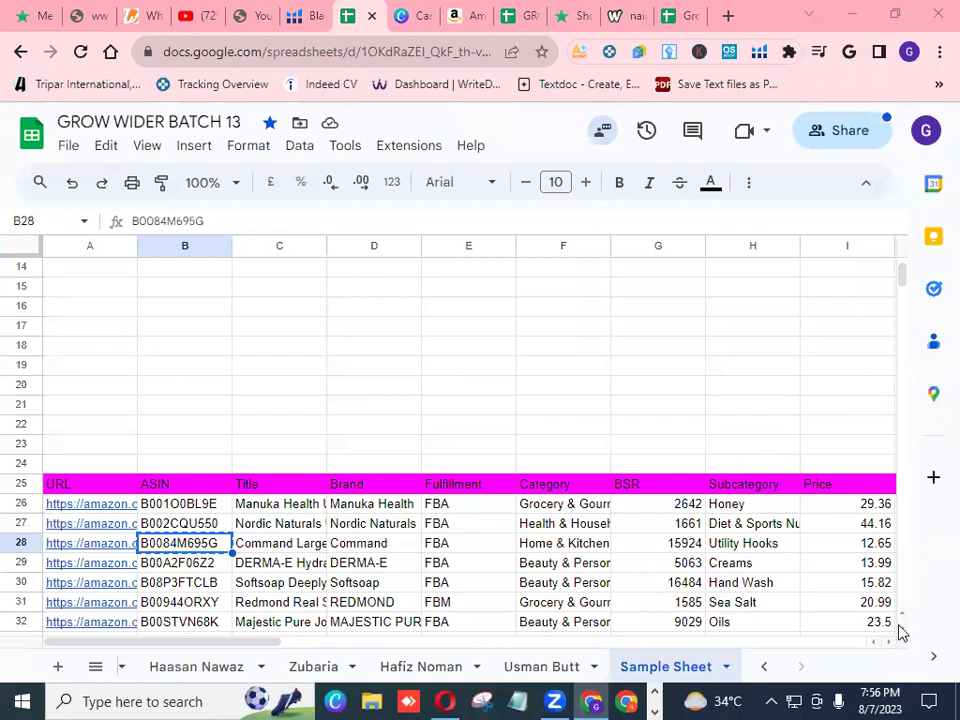
pyautogui.scroll(-3, 897, 628)
pyautogui.scroll(-1, 897, 628)
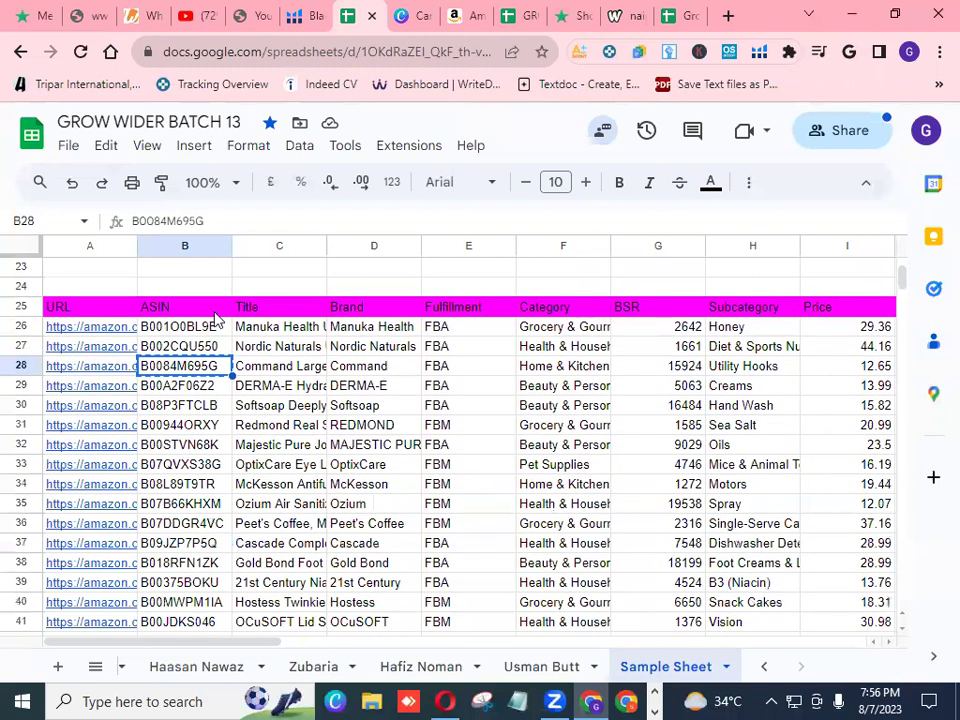
pyautogui.hotkey('ctrl', 'c')
pyautogui.click(180, 327)
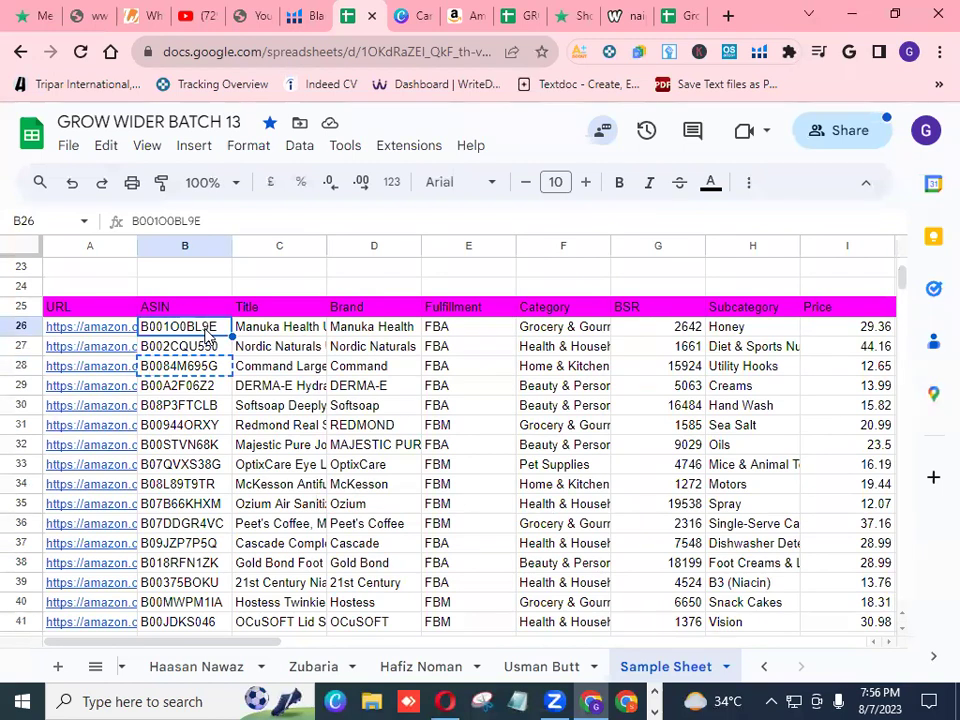
pyautogui.hotkey('shift', 'Down')
pyautogui.hotkey('shift', 'Down')
pyautogui.hotkey('shift', 'Down')
pyautogui.hotkey('shift', 'Down')
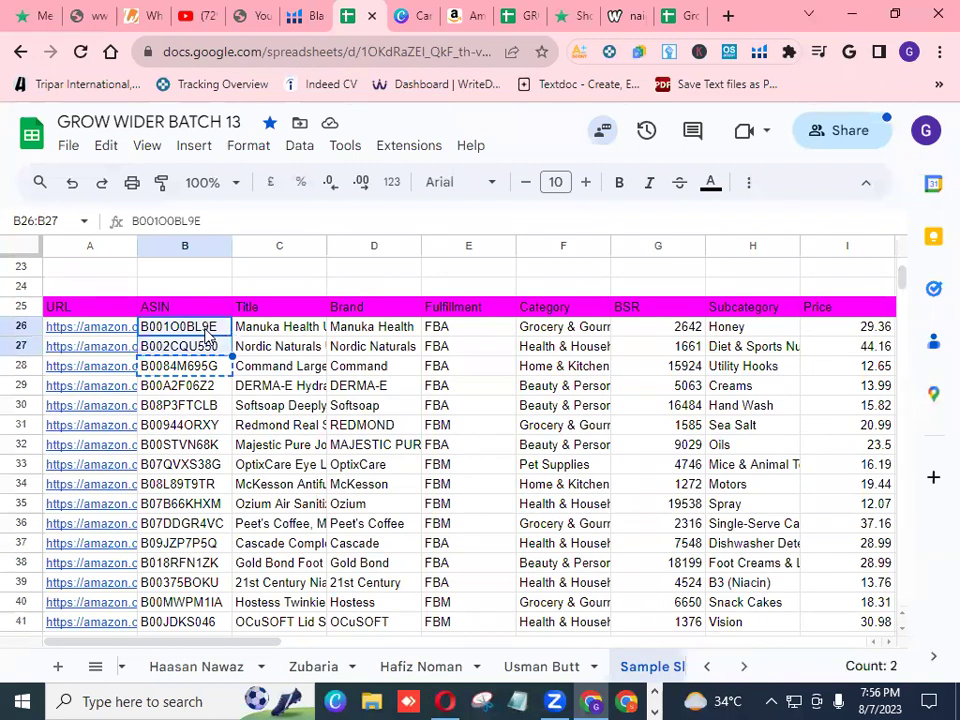
pyautogui.hotkey('shift', 'Down')
pyautogui.hotkey('shift', 'Down')
pyautogui.hotkey('shift', 'Down')
pyautogui.hotkey('shift', 'Down')
pyautogui.hotkey('shift', 'Down')
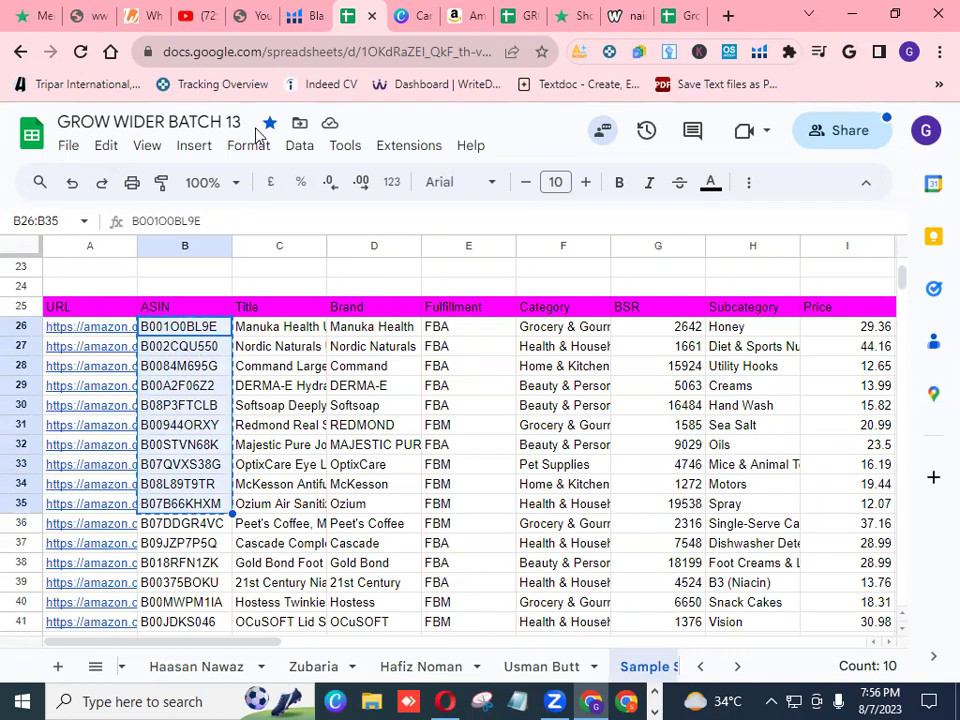
# - Return to Helium 10 and paste the copied ASINs into the Product Targeting ASIN field
pyautogui.click(302, 18)
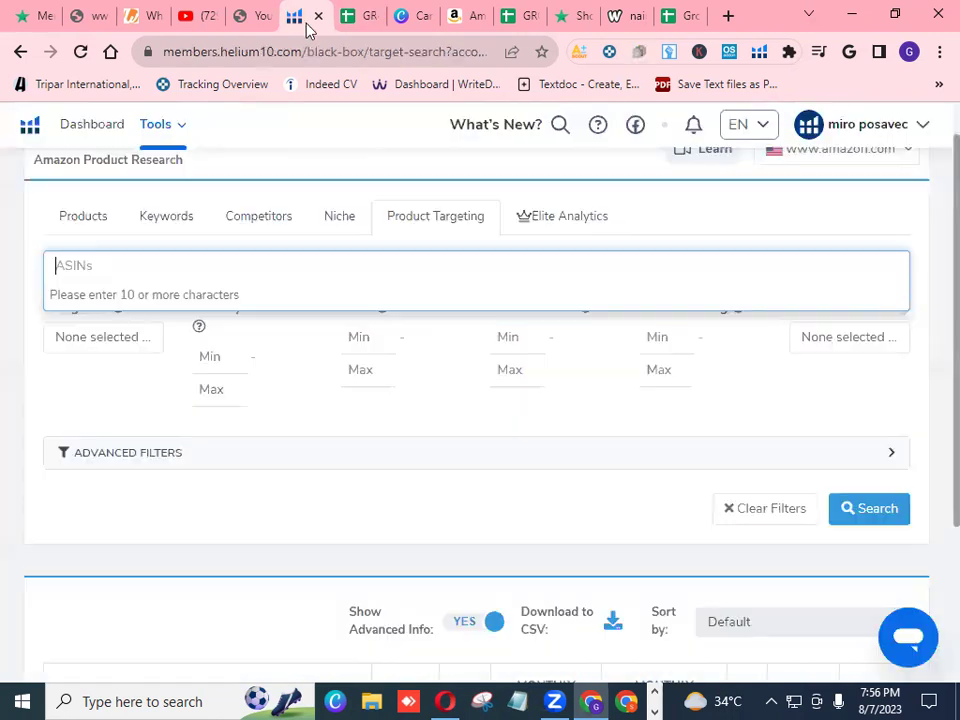
pyautogui.click(197, 264)
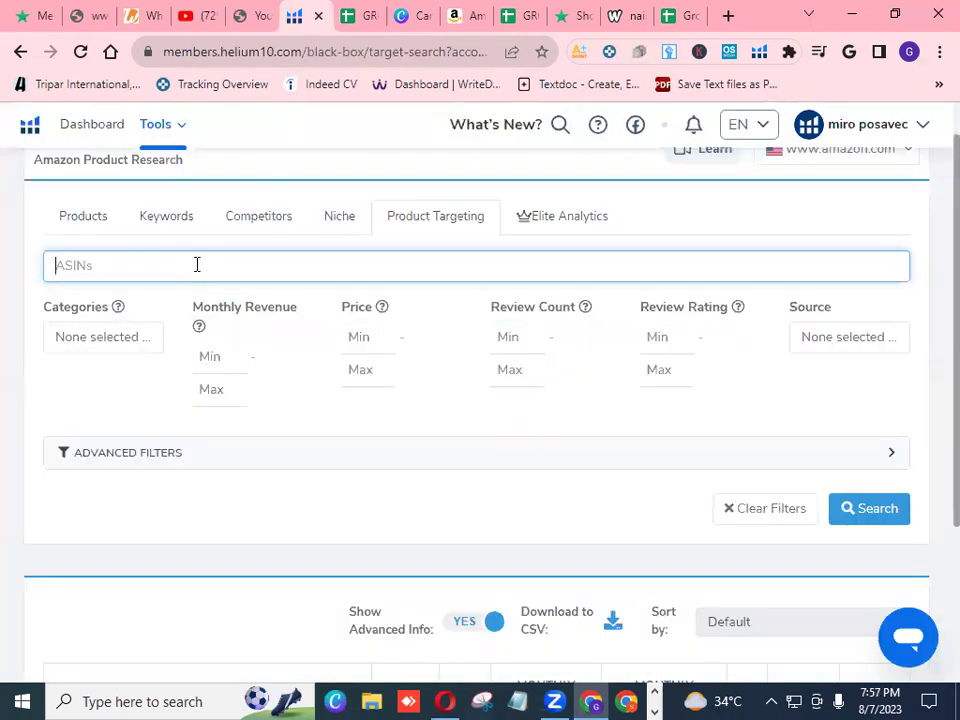
pyautogui.hotkey('ctrl', 'v')
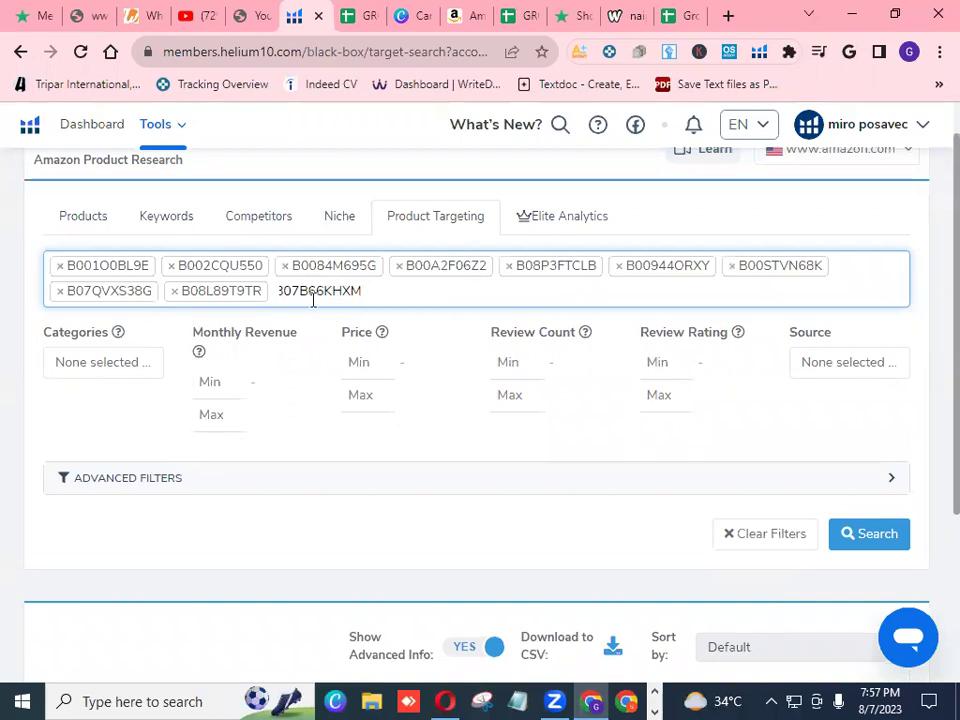
# - Delete the leftover untagged text B07B66KHXM from the ASIN field
pyautogui.click(280, 291)
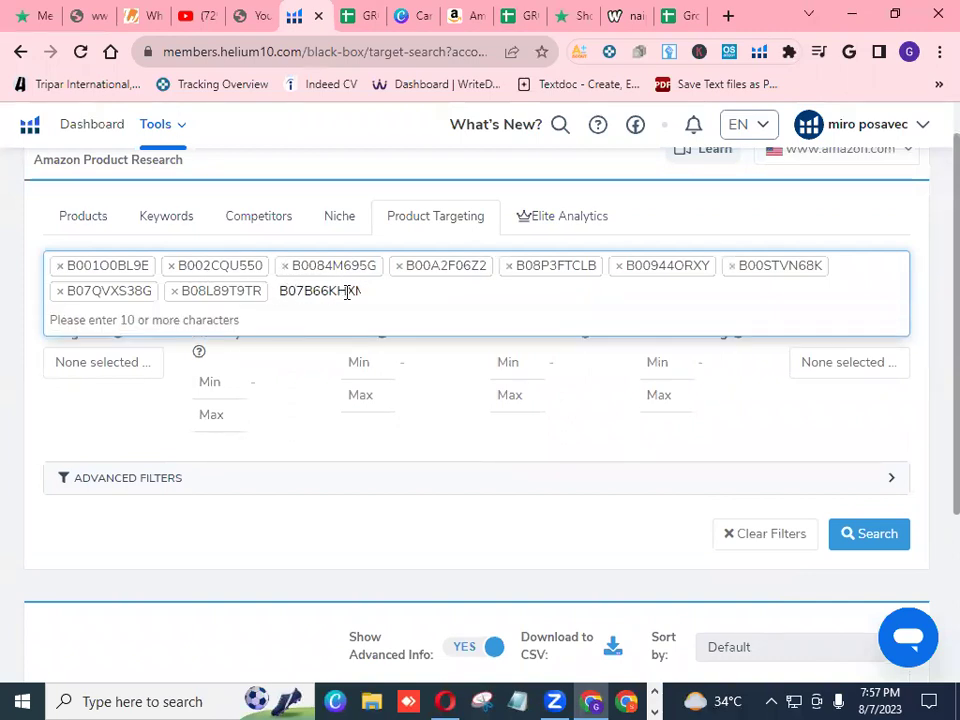
pyautogui.press('Delete')
pyautogui.press('Delete')
pyautogui.press('Delete')
pyautogui.press('Delete')
pyautogui.press('Delete')
pyautogui.press('Delete')
pyautogui.press('Delete')
pyautogui.press('Delete')
pyautogui.press('Delete')
pyautogui.press('Delete')
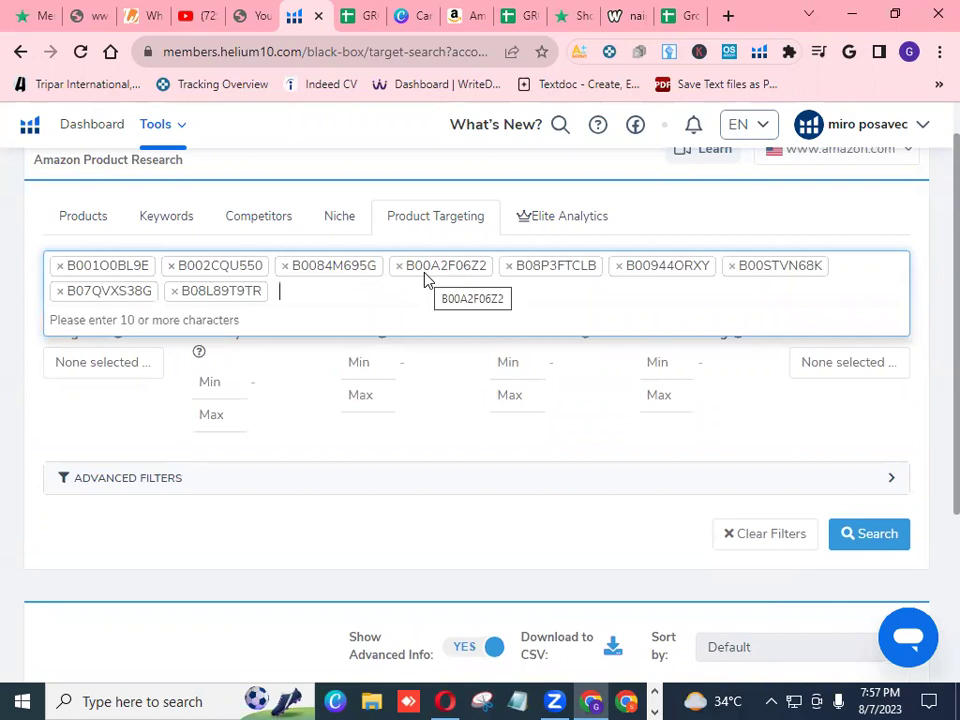
# - Copy ASIN B07DDGR4VC from cell B36 of the spreadsheet and add it to the Product Targeting ASINs in Helium 10
pyautogui.click(356, 15)
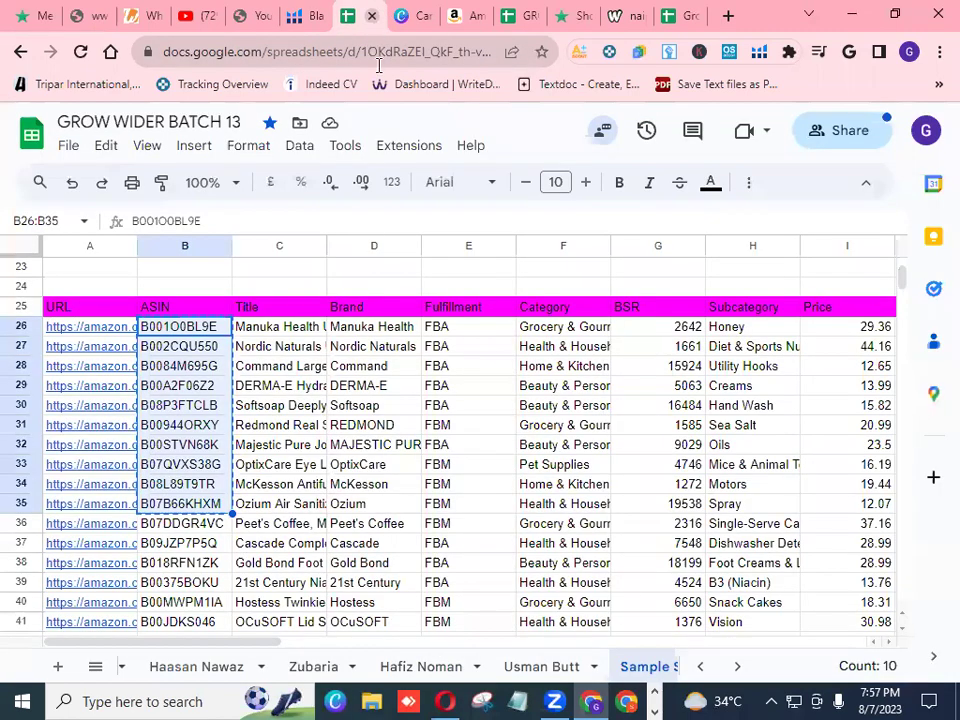
pyautogui.click(222, 524)
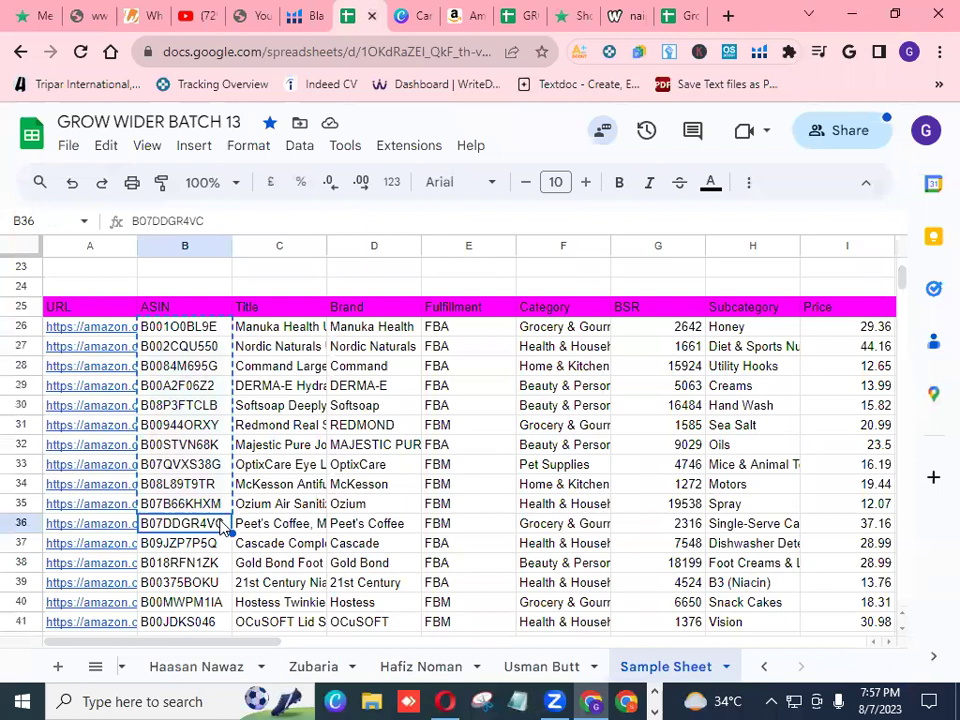
pyautogui.click(305, 15)
pyautogui.click(317, 292)
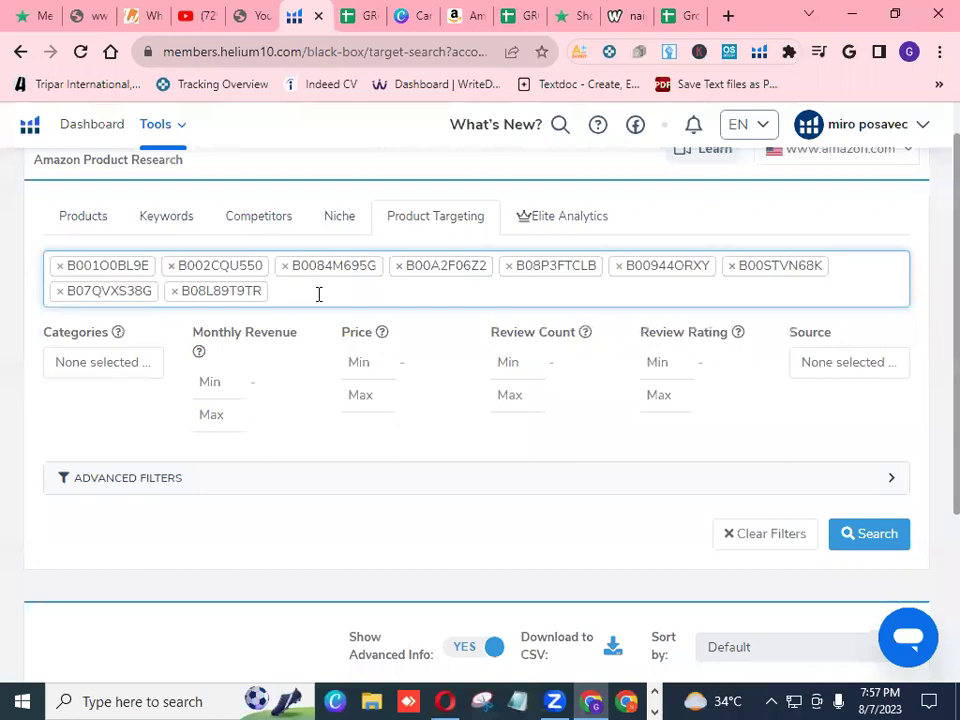
pyautogui.hotkey('ctrl', 'v')
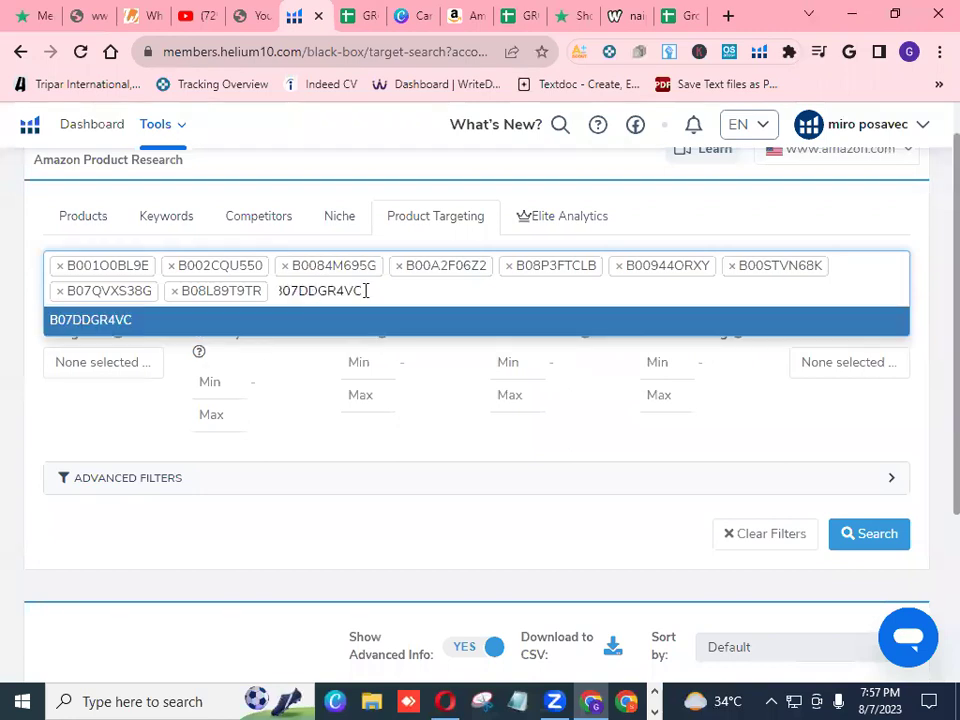
pyautogui.click(284, 328)
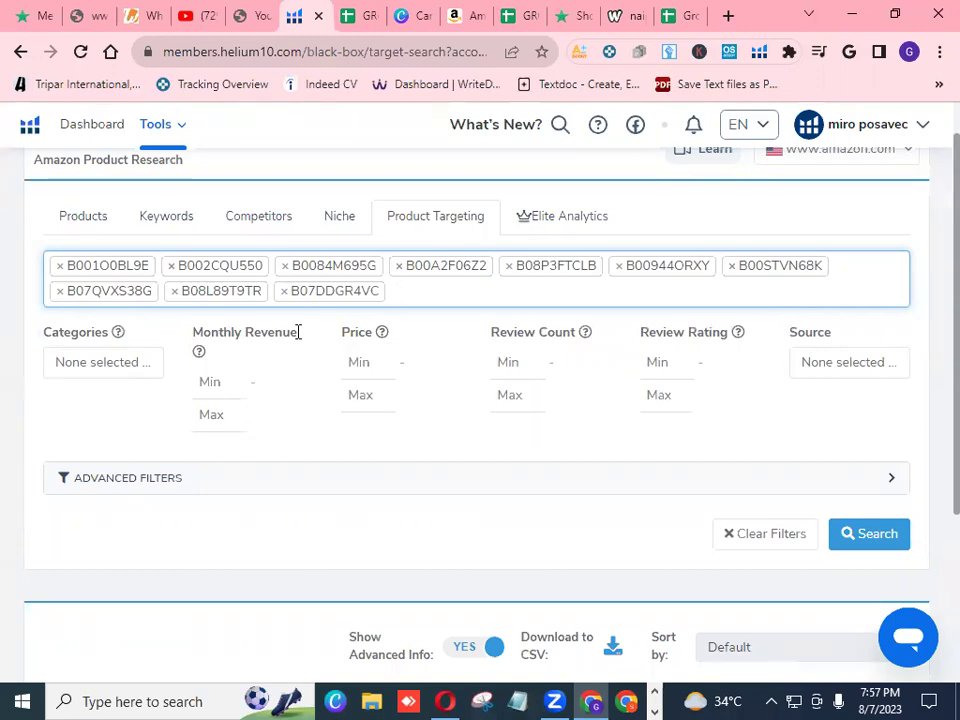
# - Select all categories for the Product Targeting search
pyautogui.scroll(-1, 315, 357)
pyautogui.click(139, 312)
pyautogui.click(141, 341)
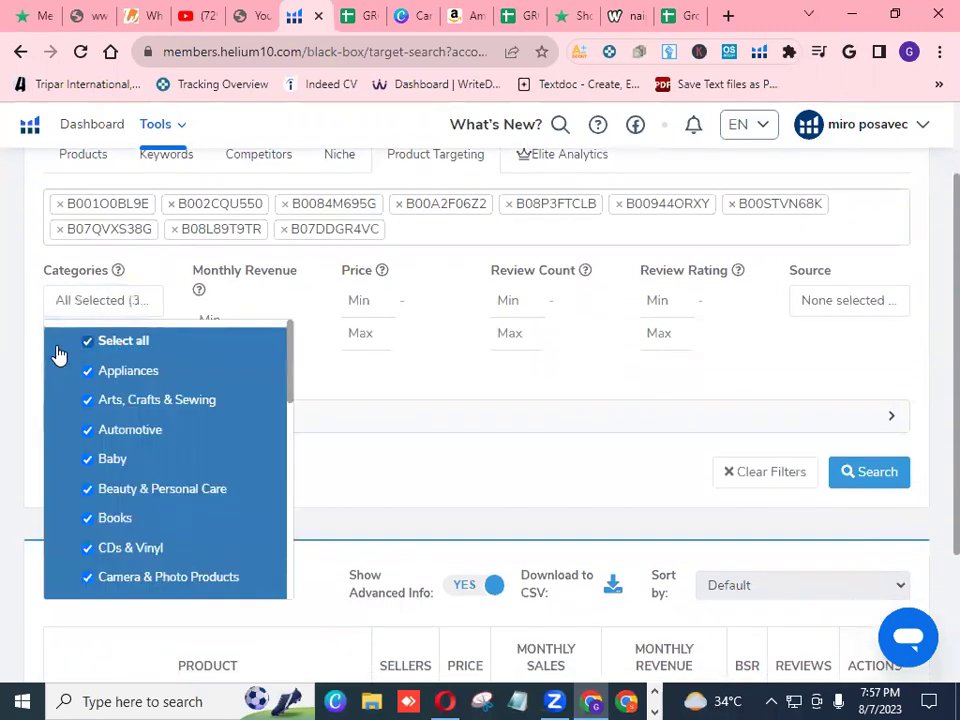
pyautogui.click(30, 360)
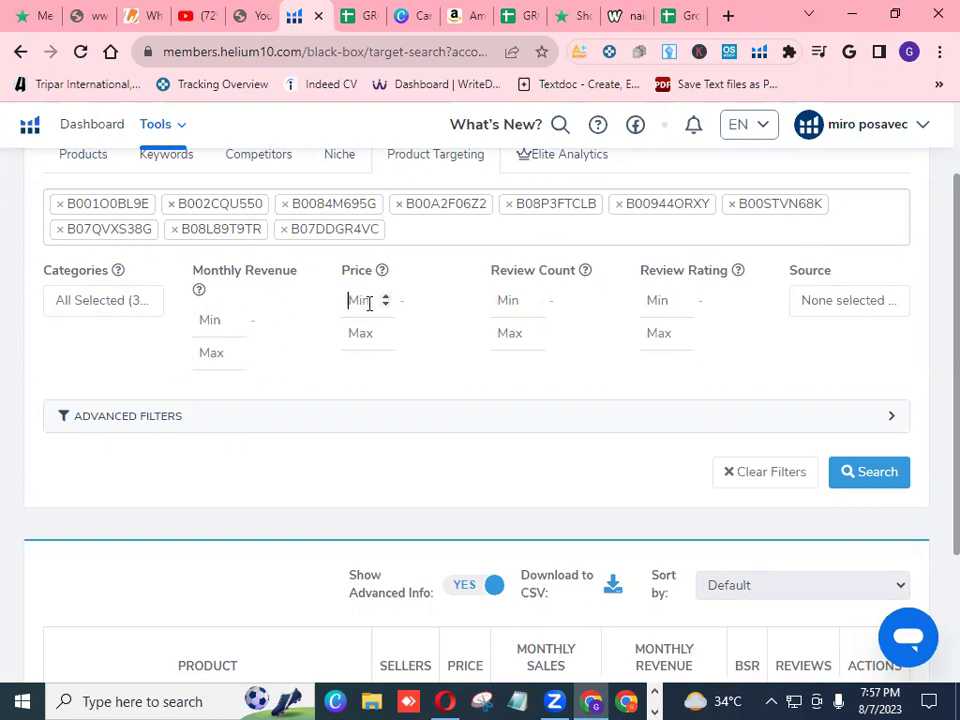
# - Set the price range to a minimum of 10 and a maximum of 50
pyautogui.write('10')
pyautogui.click(365, 340)
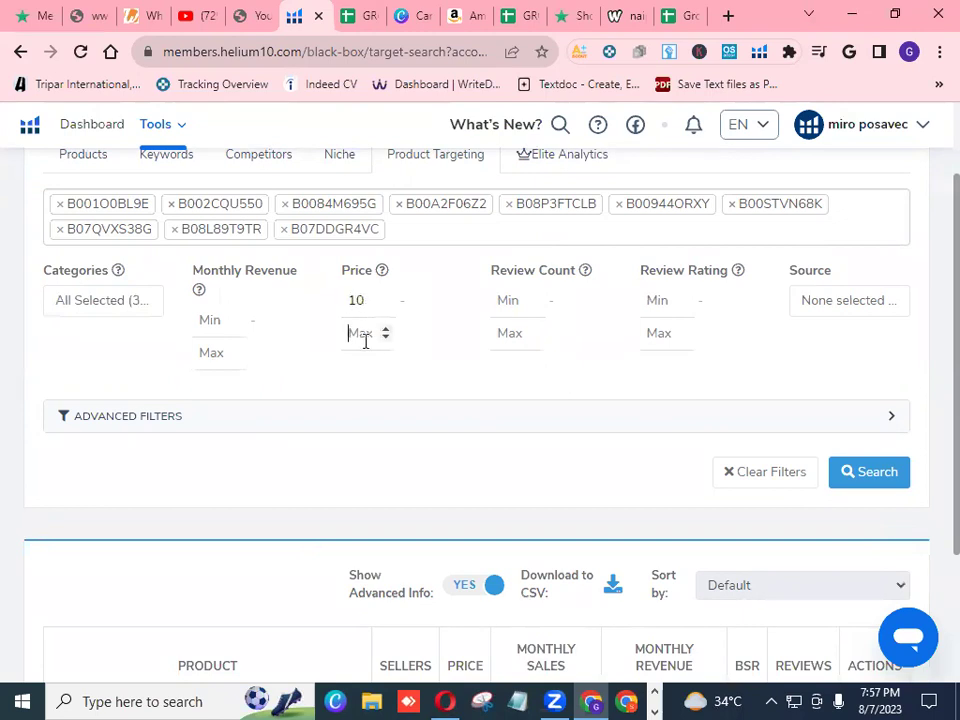
pyautogui.write('50')
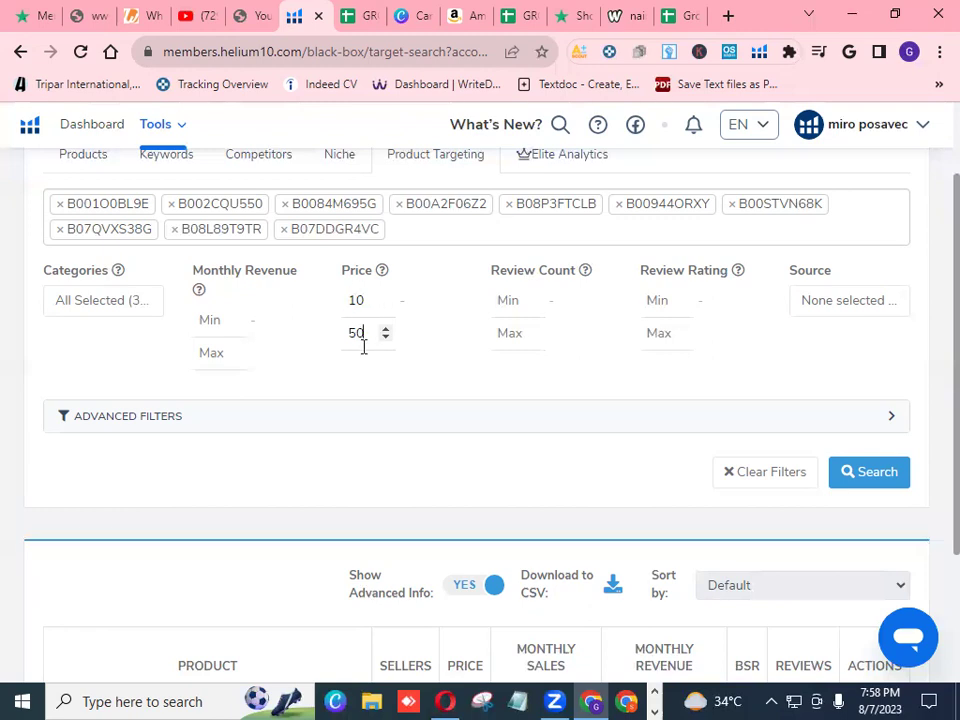
# - Set the minimum review count to 250 and the minimum review rating to 4.2
pyautogui.click(515, 304)
pyautogui.write('250')
pyautogui.click(667, 300)
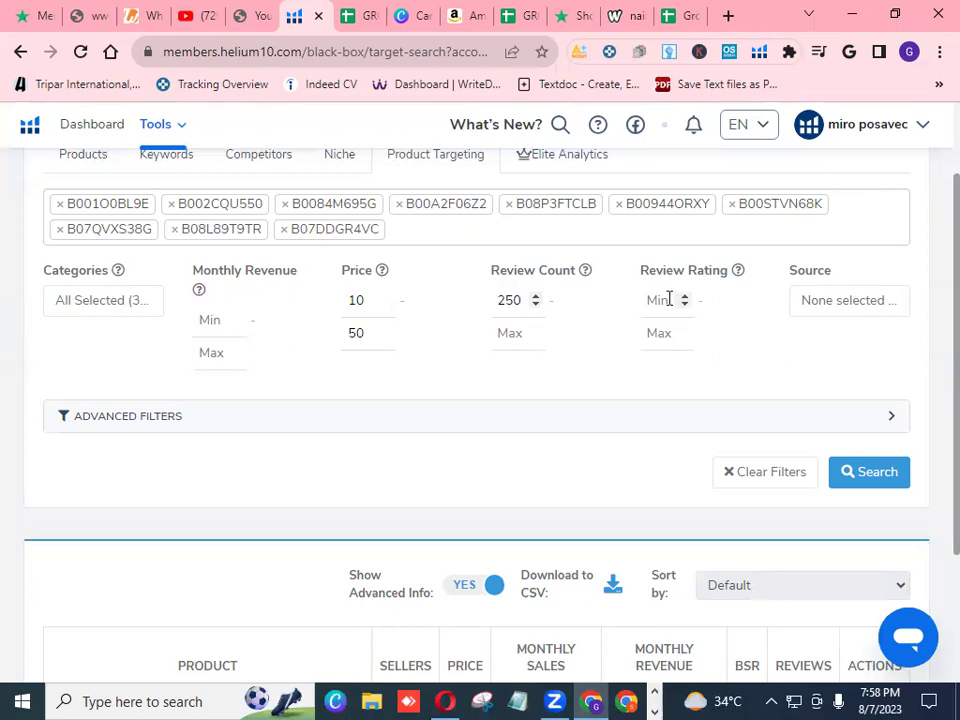
pyautogui.write('4.2')
# - Expand the advanced filters and enter 500 as the minimum monthly unit sales
pyautogui.click(890, 422)
pyautogui.scroll(-1, 890, 428)
pyautogui.scroll(-1, 888, 422)
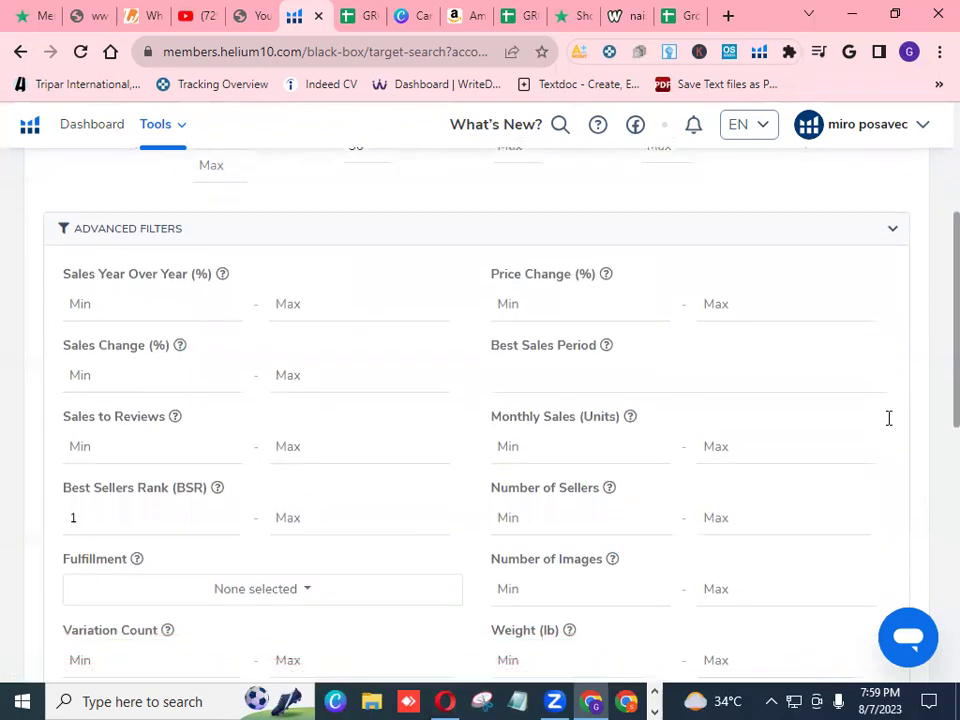
pyautogui.click(564, 446)
pyautogui.write('500')
pyautogui.scroll(-4, 563, 446)
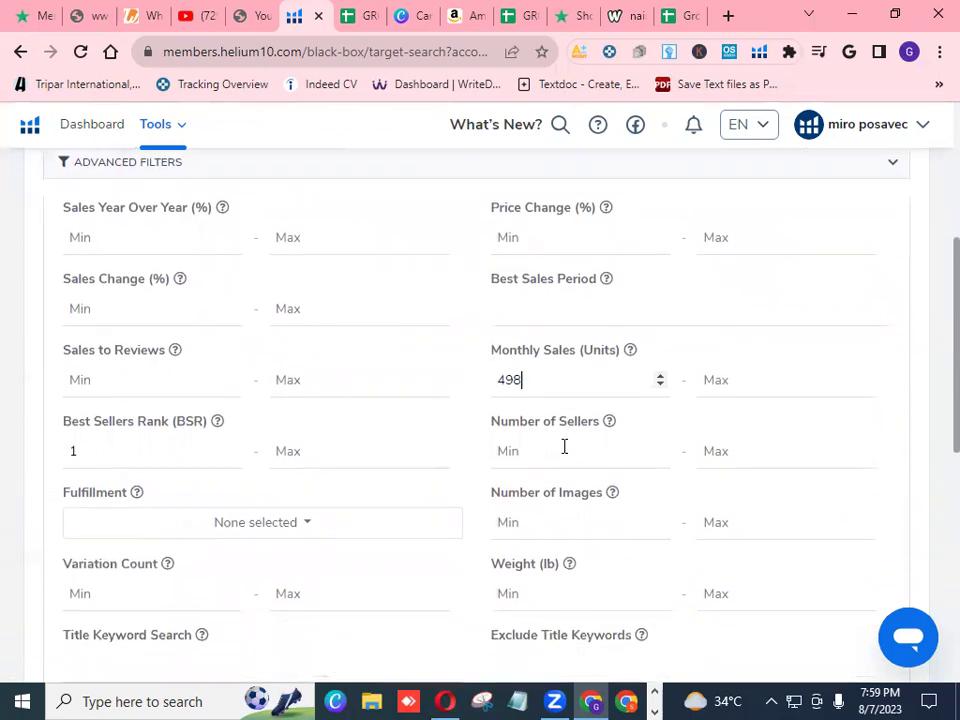
# - Set the number of sellers to a range from 5 to 25
pyautogui.click(575, 420)
pyautogui.write('5')
pyautogui.click(735, 422)
pyautogui.write('25')
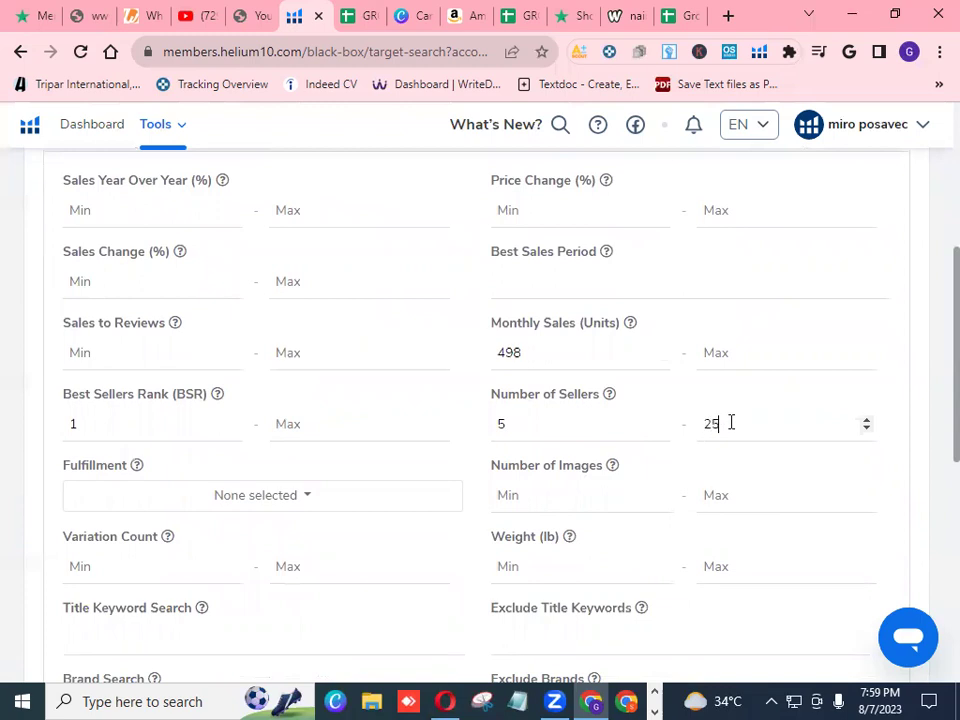
pyautogui.scroll(-1, 731, 422)
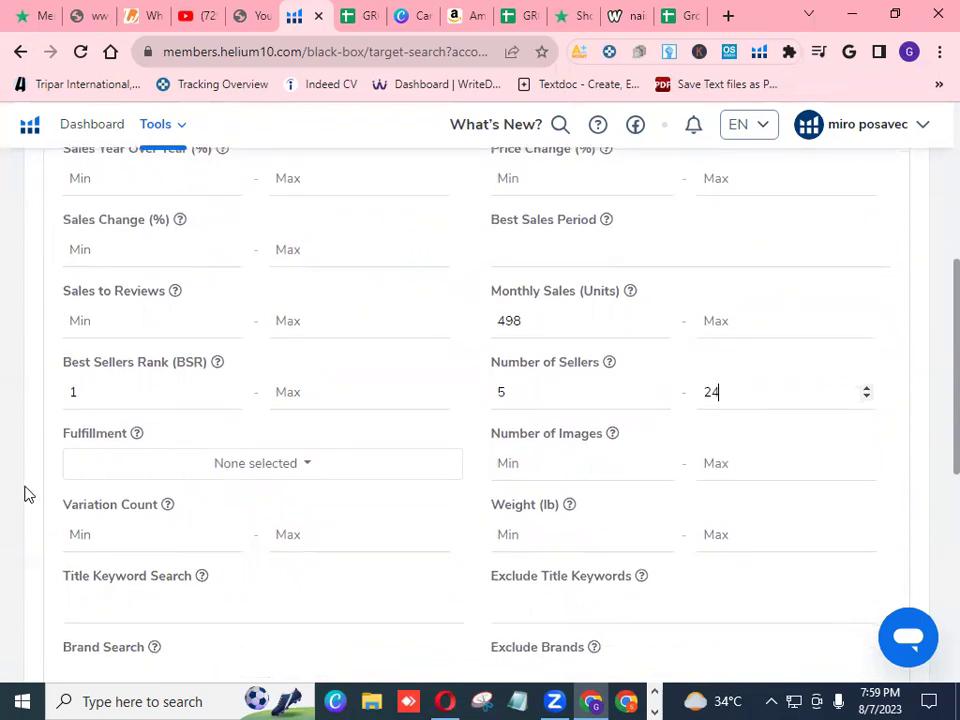
# - Restrict the Product Targeting fulfillment filter to FBA and FBM sellers
pyautogui.click(302, 470)
pyautogui.click(158, 541)
pyautogui.click(163, 571)
pyautogui.click(465, 533)
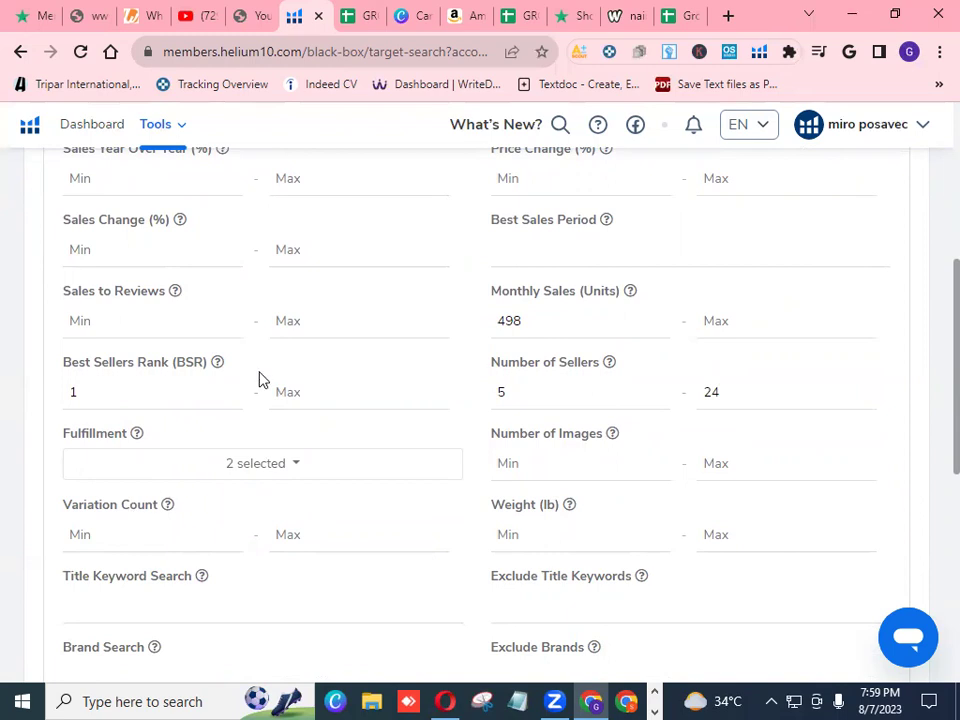
# - Enter 60000 as the maximum Best Sellers Rank for the Product Targeting search
pyautogui.click(358, 394)
pyautogui.write('60000')
pyautogui.scroll(4, 355, 397)
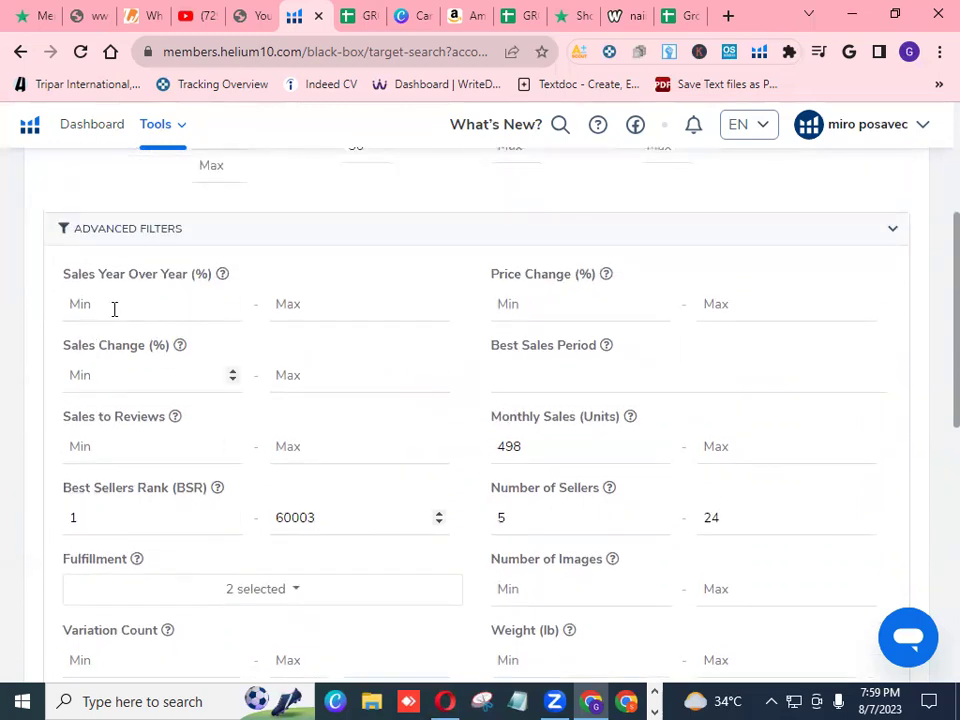
# - Correct the minimum monthly unit sales to 500
pyautogui.scroll(-1, 544, 373)
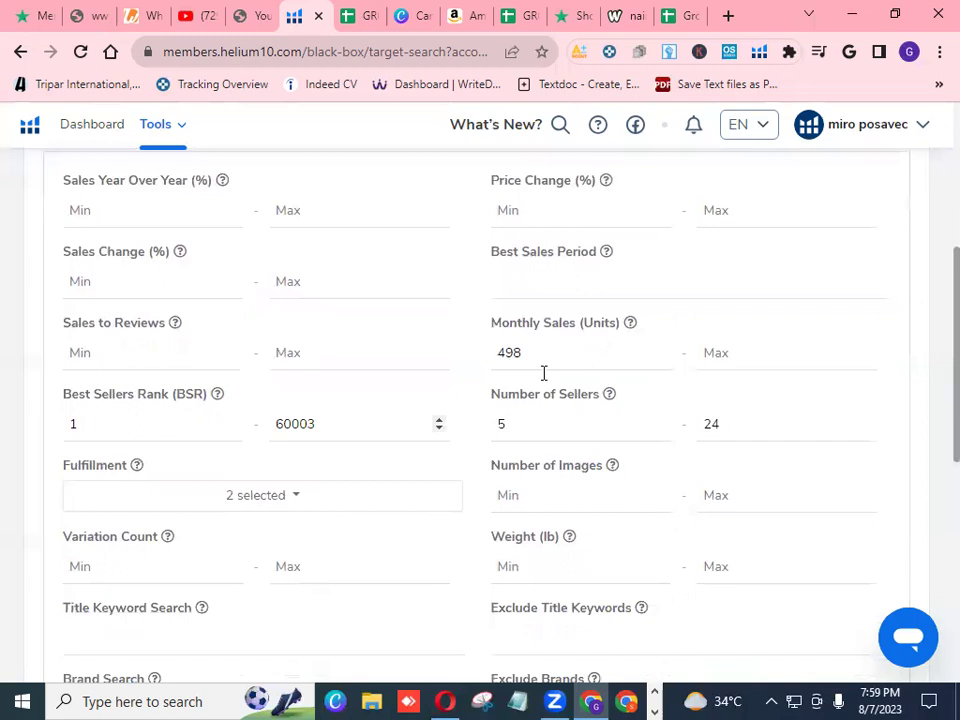
pyautogui.click(530, 353)
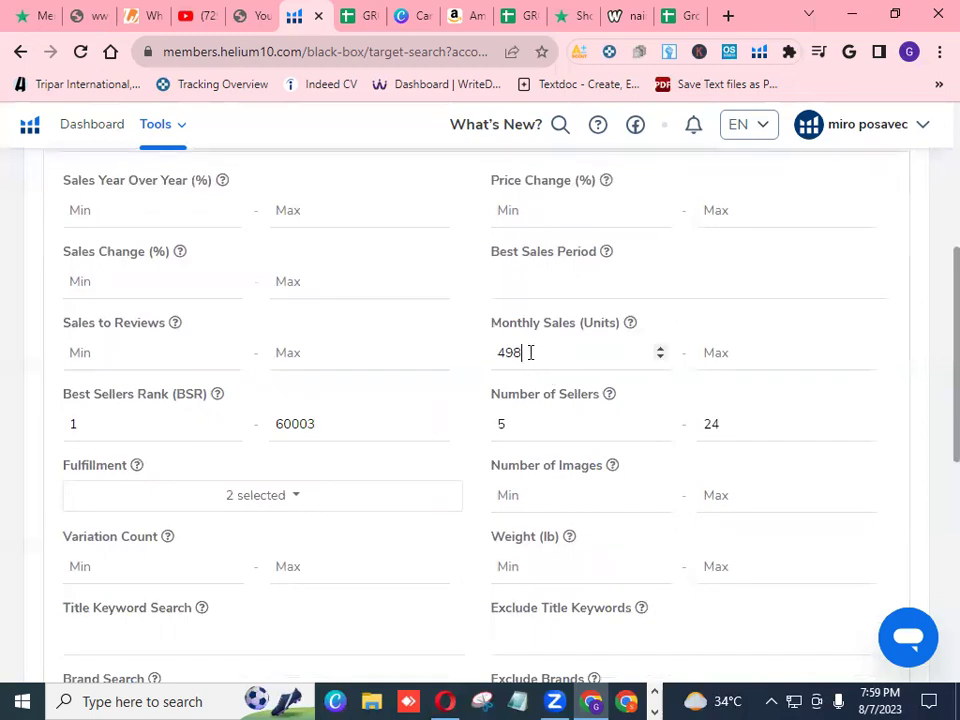
pyautogui.press('BackSpace')
pyautogui.press('BackSpace')
pyautogui.press('BackSpace')
pyautogui.write('500')
# - Review the remaining advanced filters and recheck the ASINs, price, review and source settings of the Product Targeting search
pyautogui.scroll(-5, 560, 410)
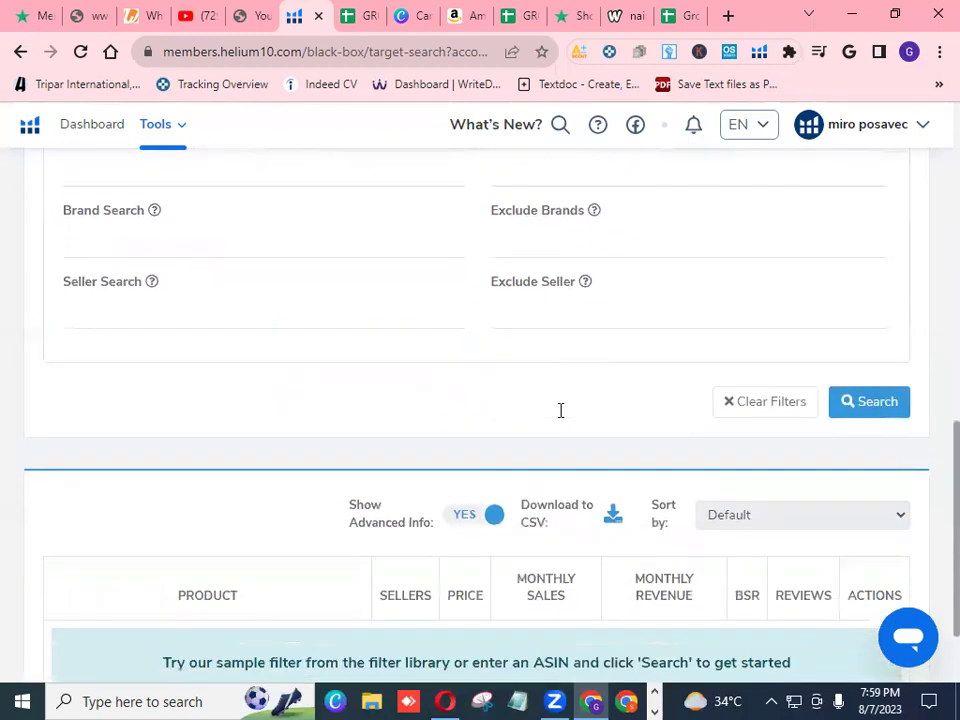
pyautogui.scroll(-1, 560, 410)
pyautogui.scroll(9, 560, 410)
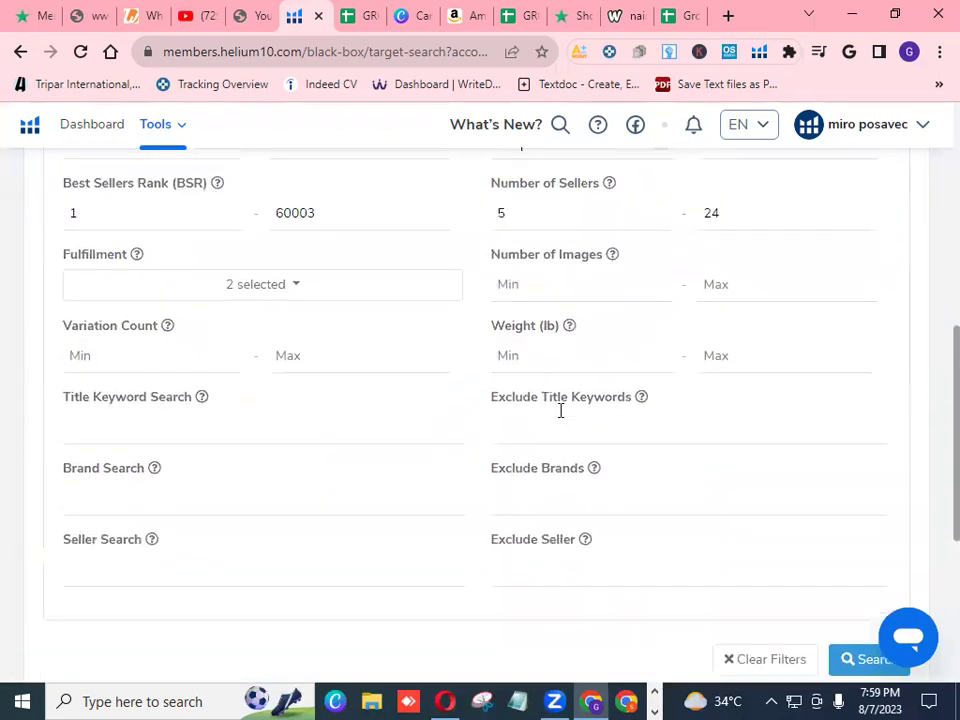
pyautogui.scroll(1, 560, 410)
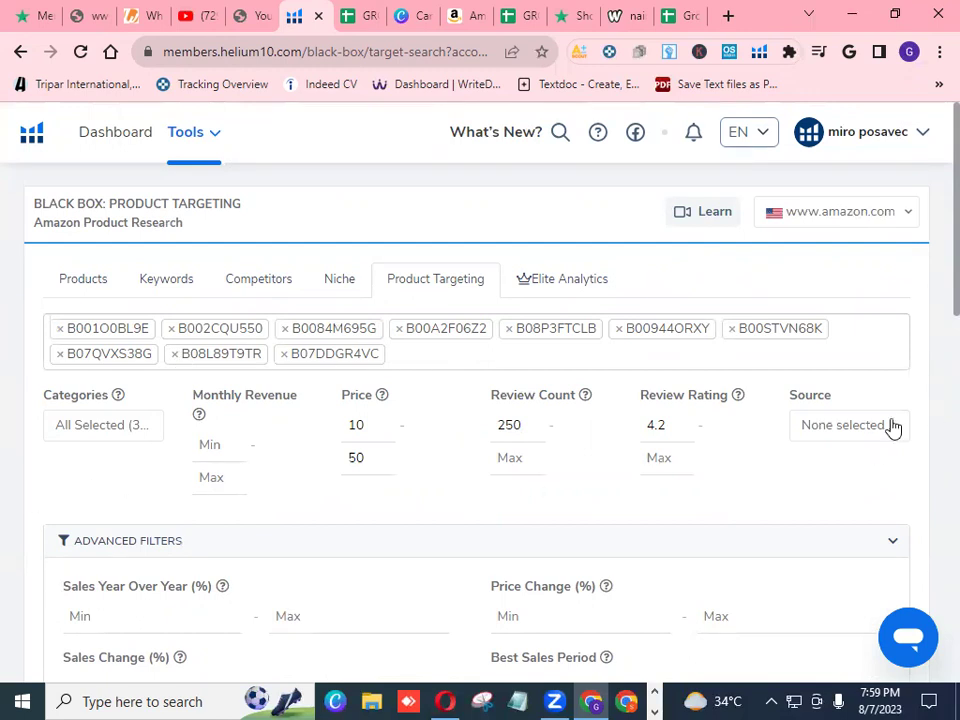
pyautogui.scroll(-3, 780, 473)
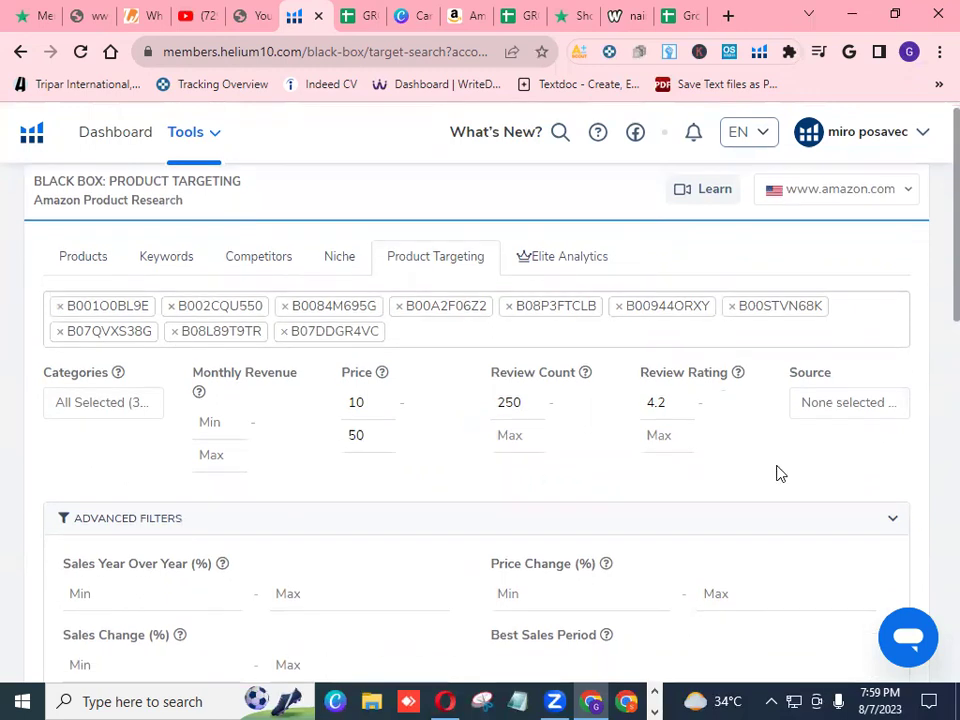
# - Check the advanced filters and run the Product Targeting search with them
pyautogui.scroll(-3, 778, 466)
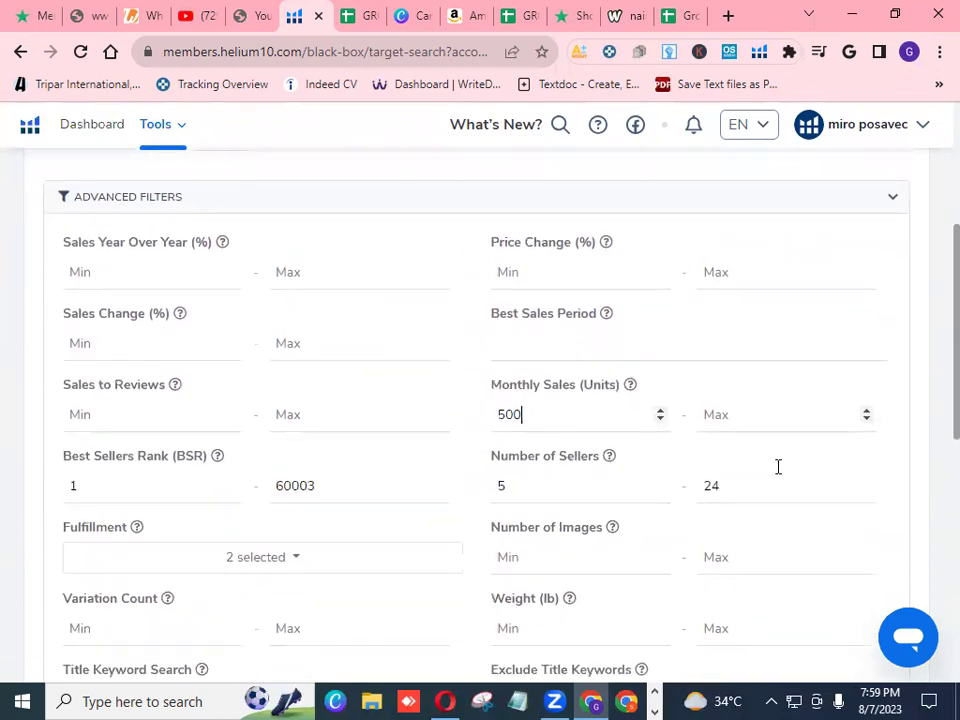
pyautogui.scroll(1, 778, 466)
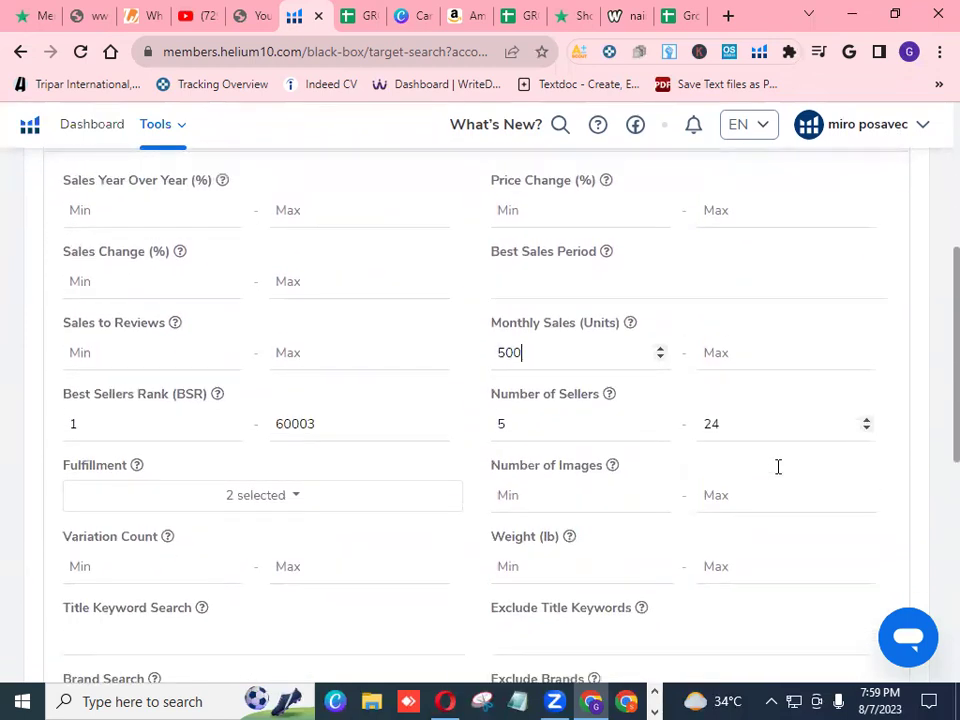
pyautogui.scroll(-4, 729, 351)
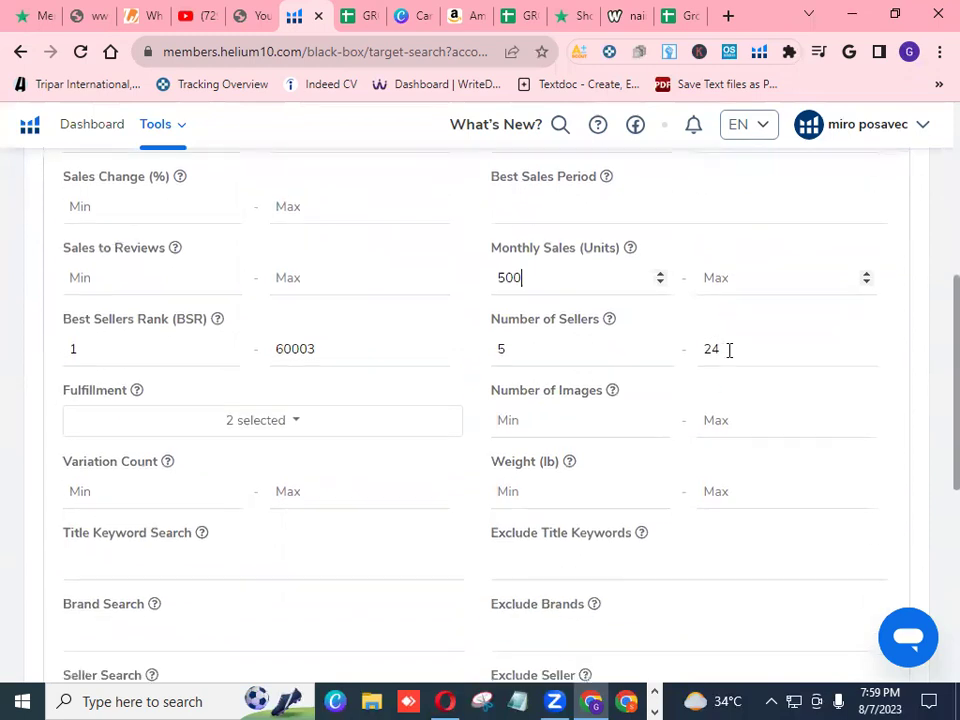
pyautogui.click(882, 475)
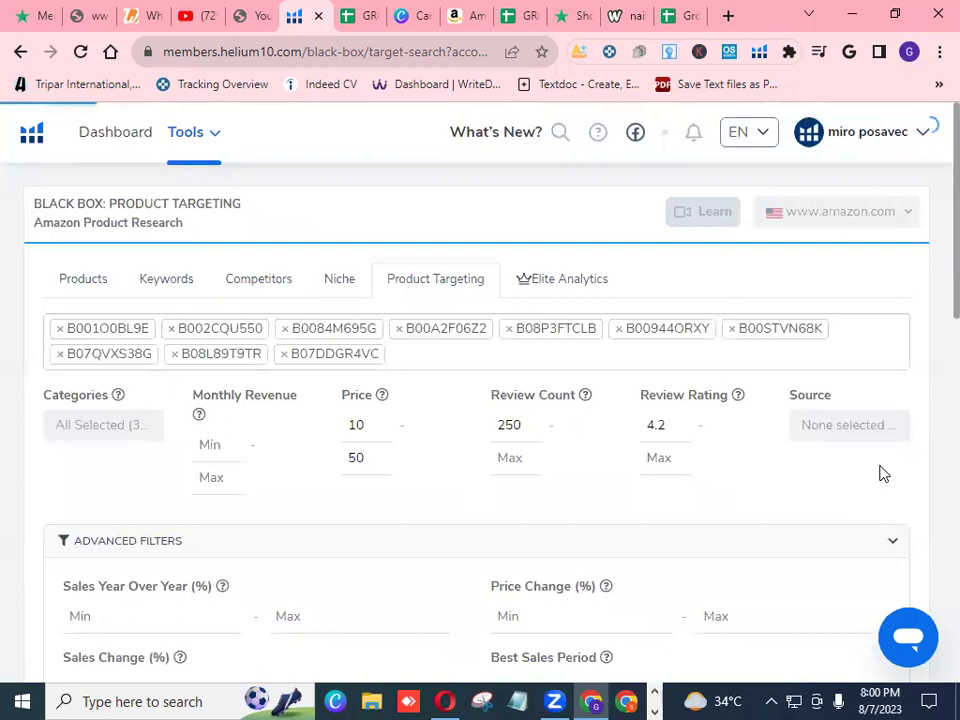
# - Examine the product count and first entry of the Product Targeting results, and compare them with the advanced filters
pyautogui.scroll(-7, 882, 474)
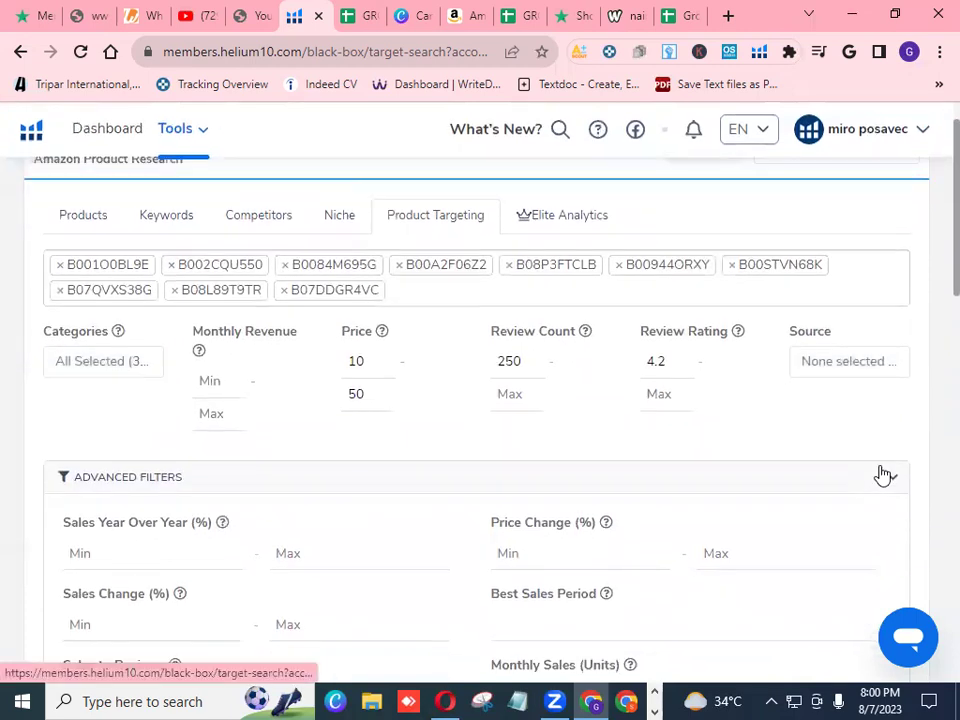
pyautogui.scroll(-3, 882, 474)
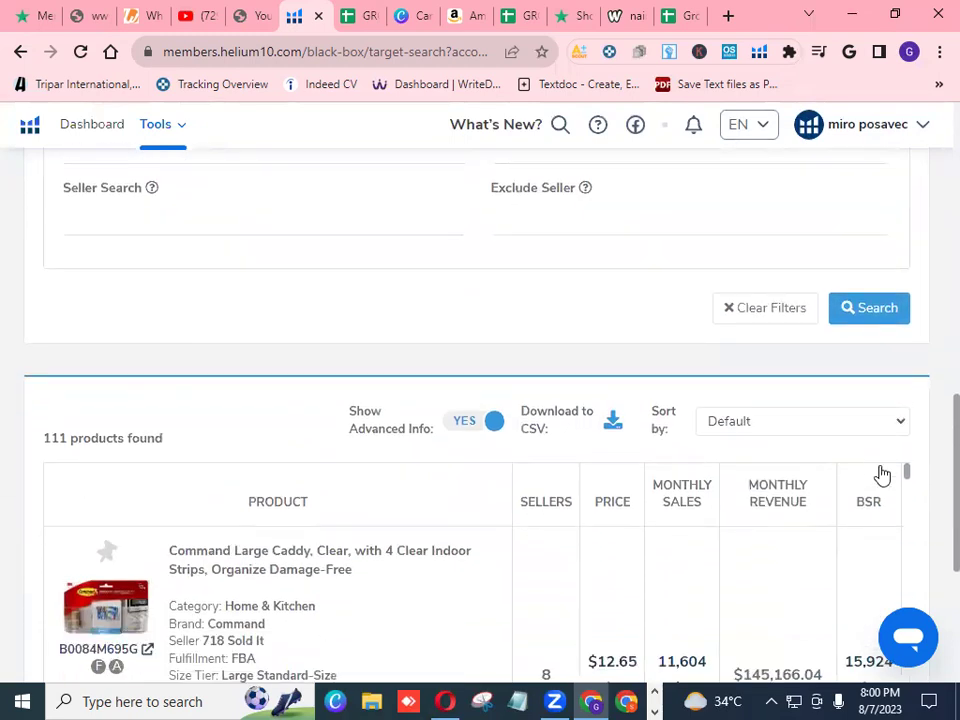
pyautogui.scroll(-1, 882, 474)
pyautogui.scroll(-1, 930, 455)
pyautogui.scroll(1, 930, 455)
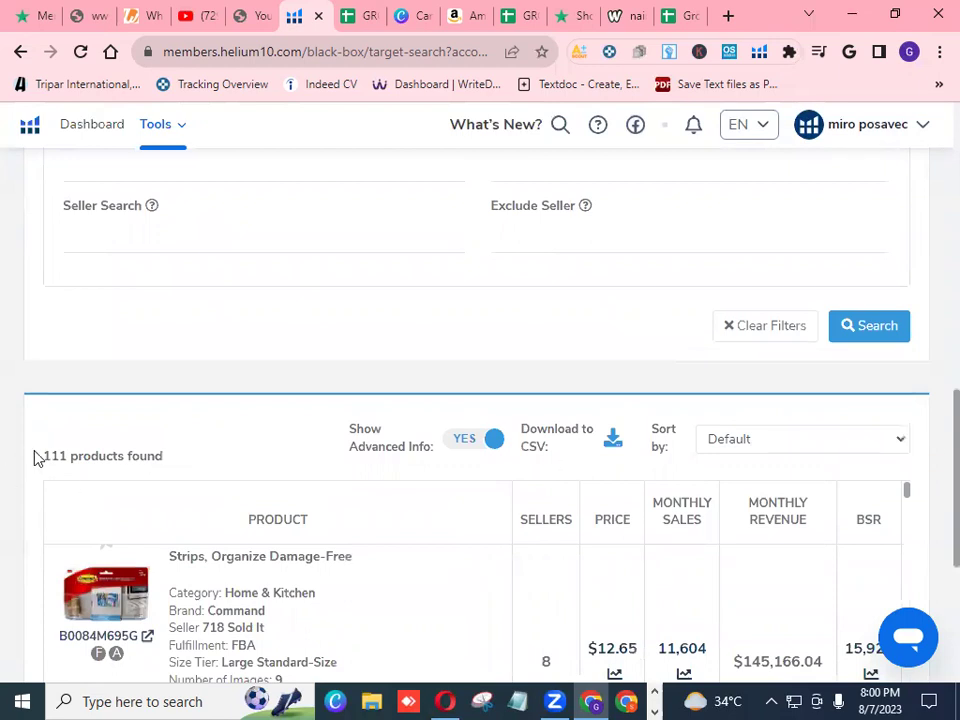
pyautogui.moveTo(157, 459); pyautogui.dragTo(306, 444)
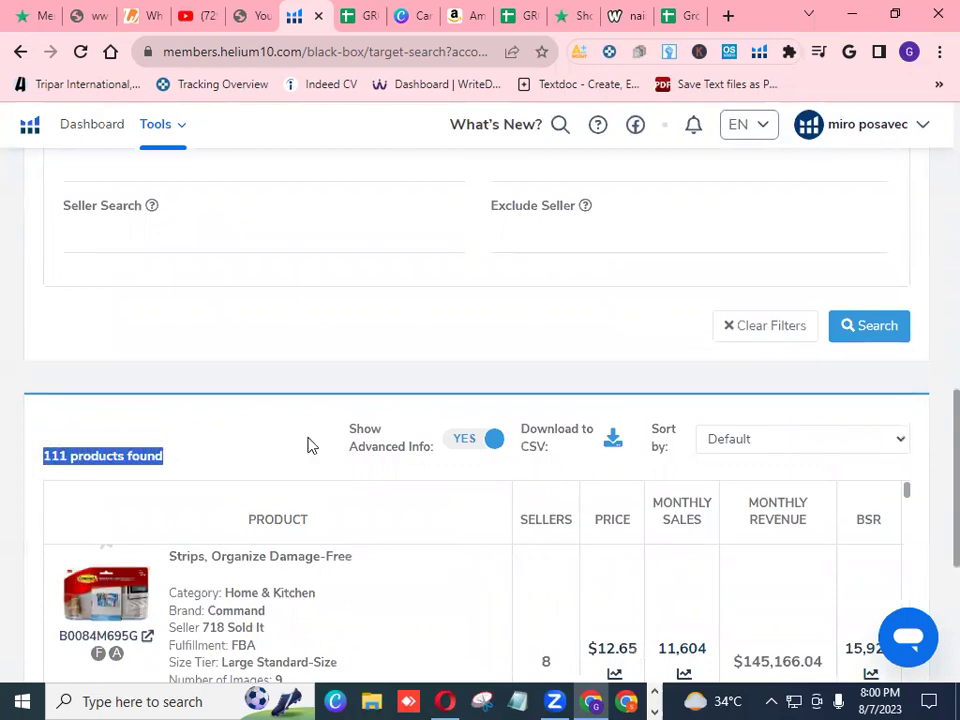
pyautogui.scroll(3, 932, 433)
pyautogui.scroll(5, 930, 299)
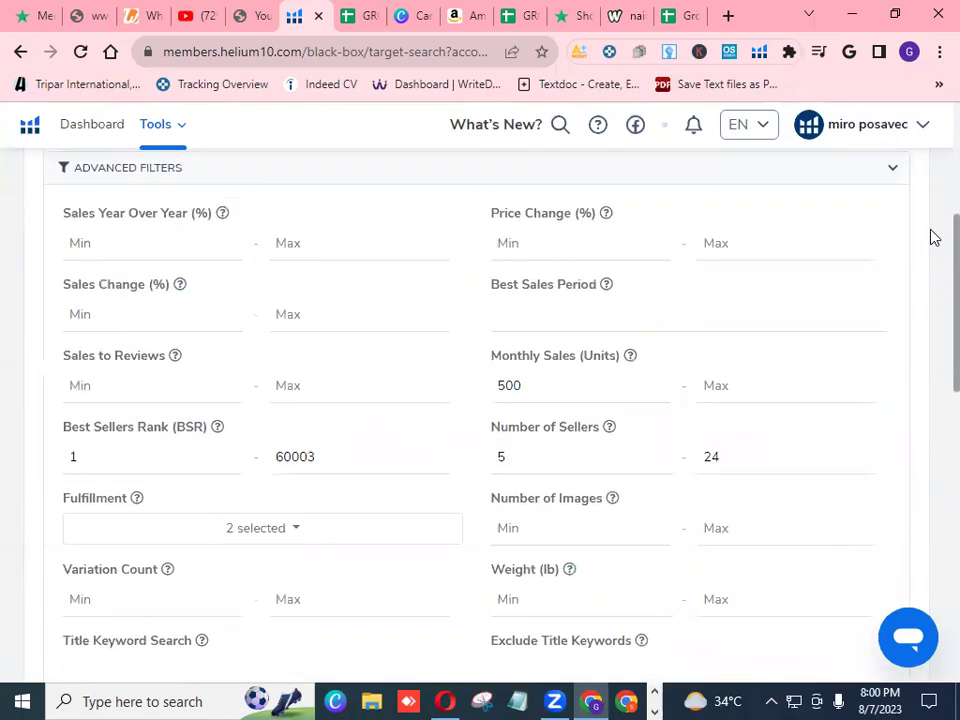
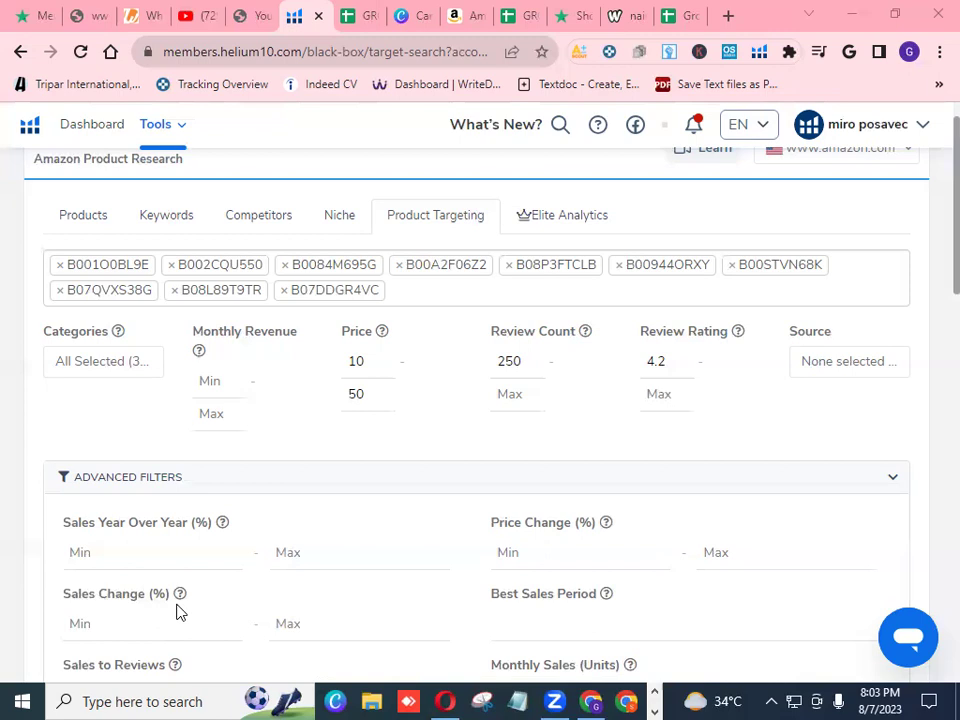
# - Switch to Canva, dismiss the Canva Pro trial offer and create a blank Presentation (16:9) design
pyautogui.click(336, 702)
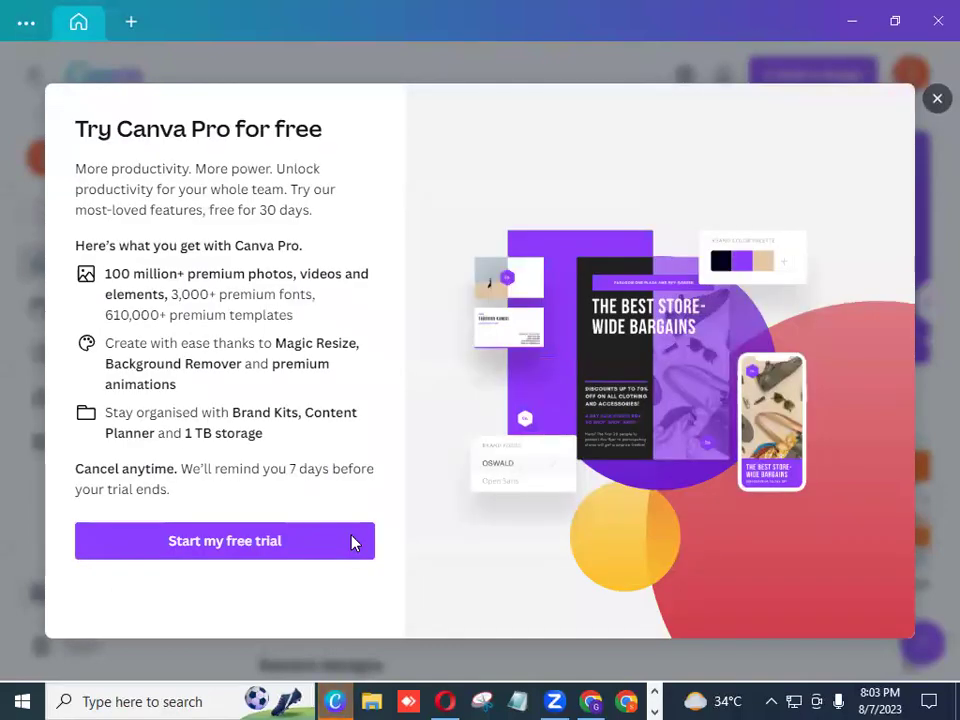
pyautogui.click(936, 102)
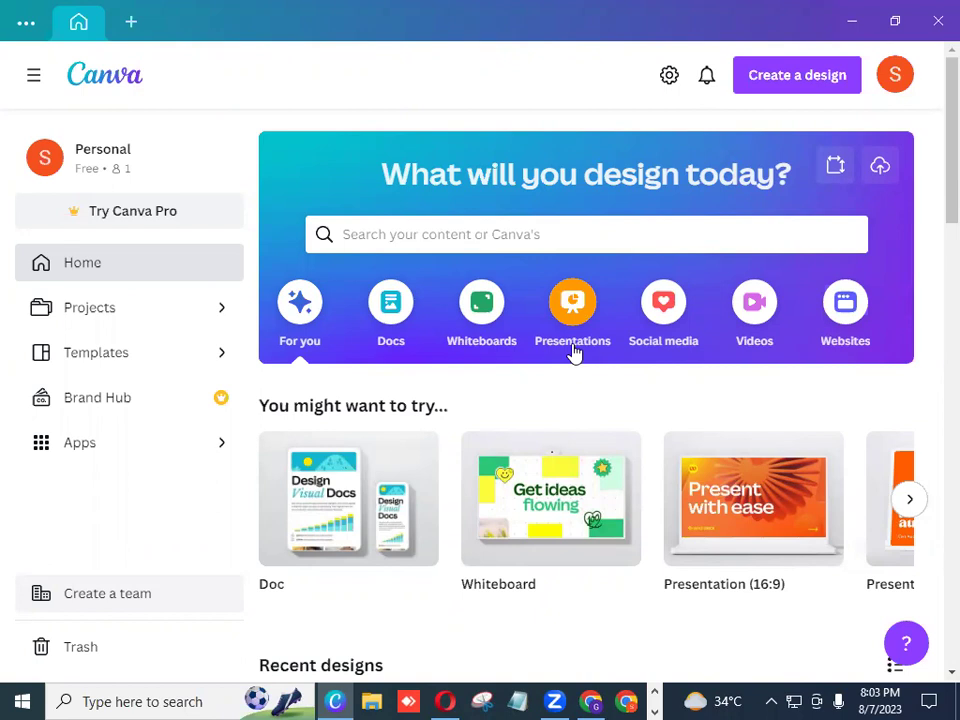
pyautogui.scroll(-1, 675, 429)
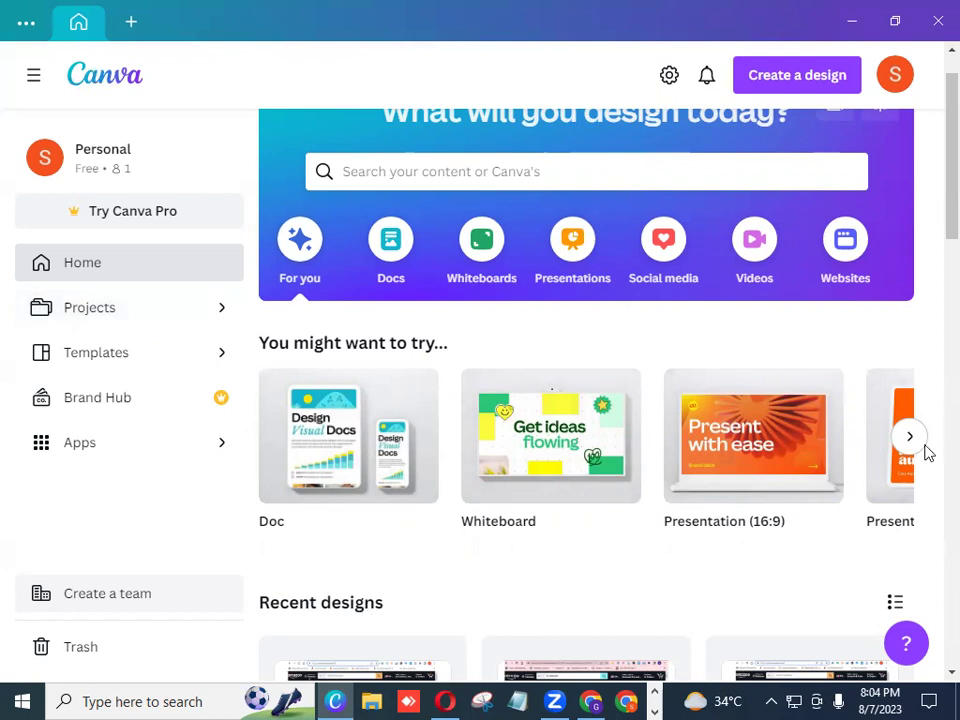
pyautogui.moveTo(754, 521)
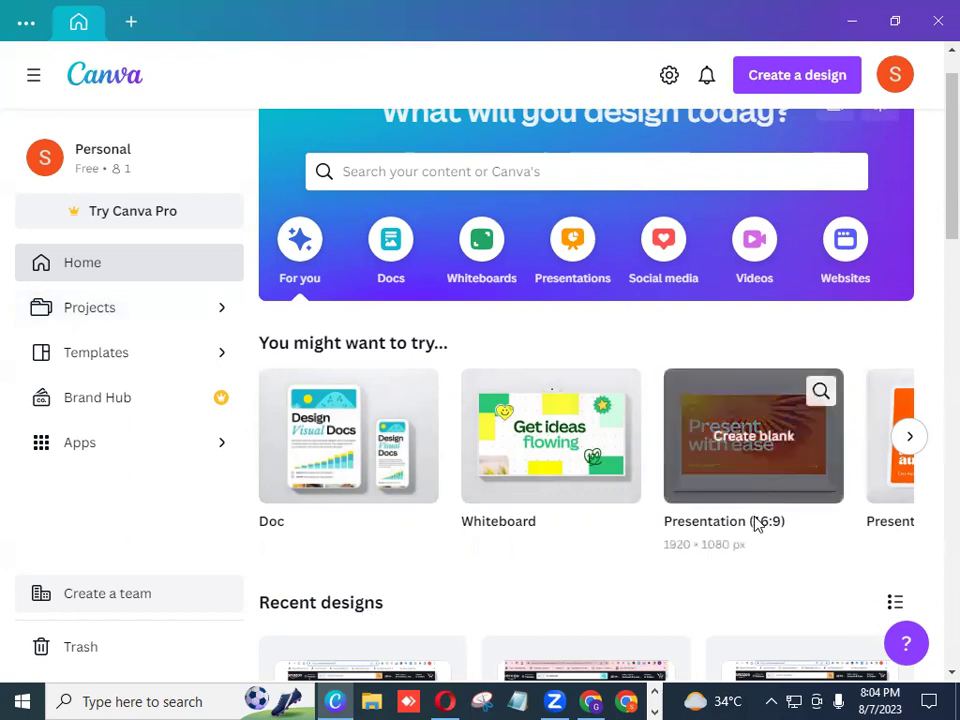
pyautogui.click(752, 465)
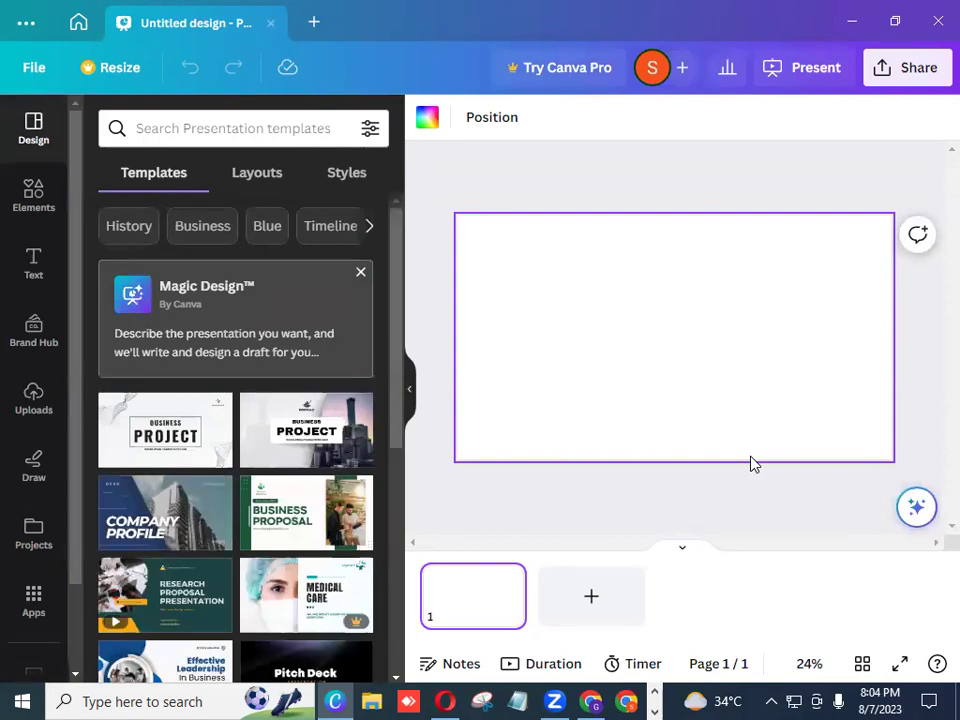
# - Add two blank pages after the first page of the presentation
pyautogui.moveTo(476, 602)
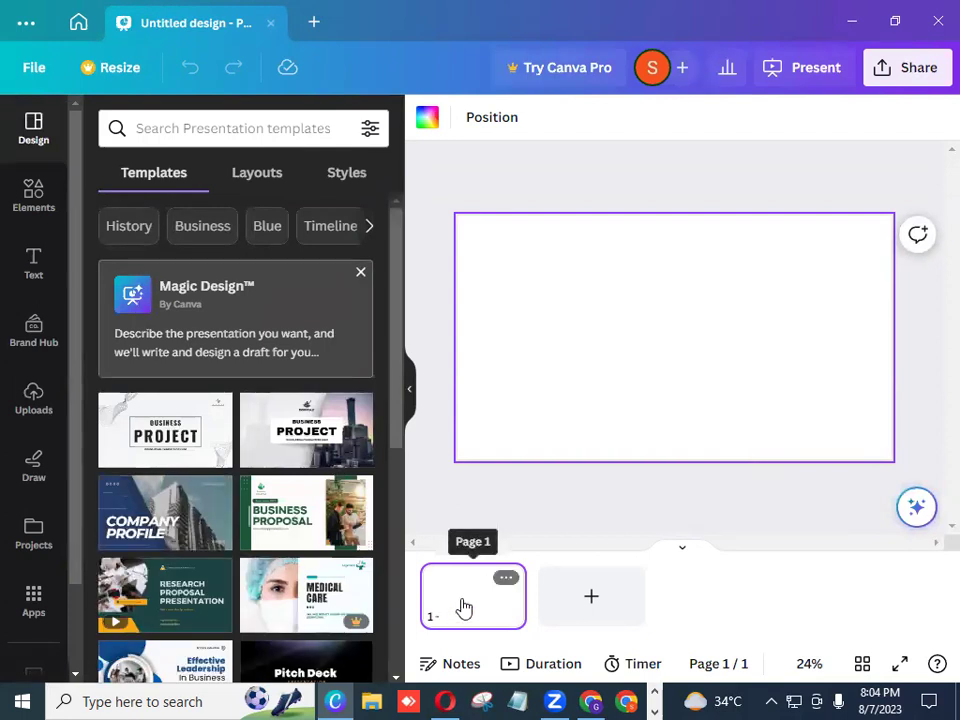
pyautogui.click(592, 598)
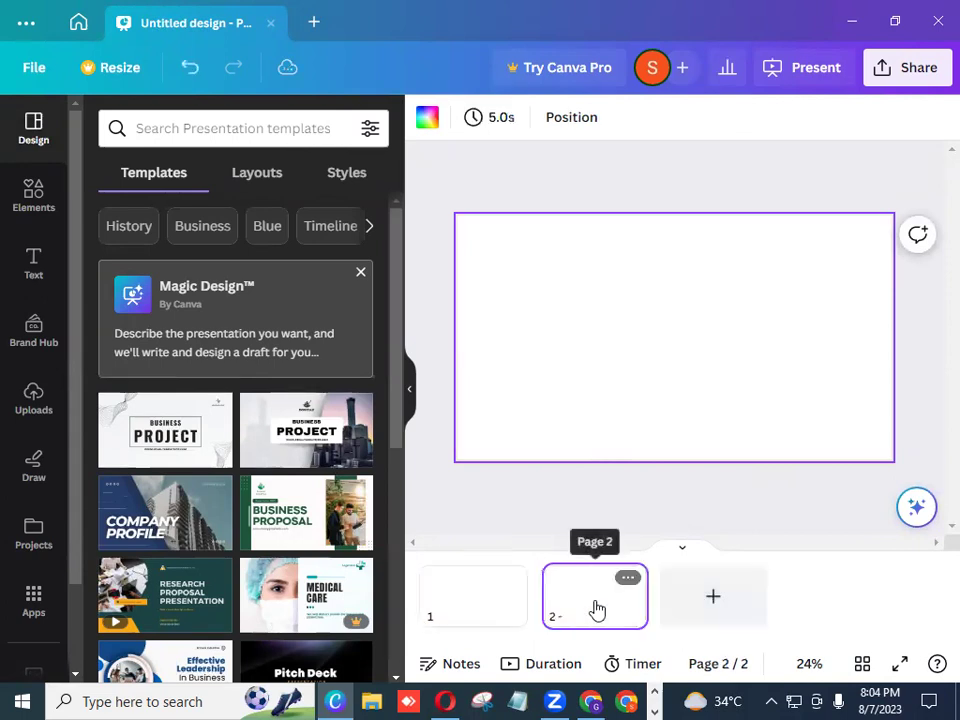
pyautogui.click(718, 598)
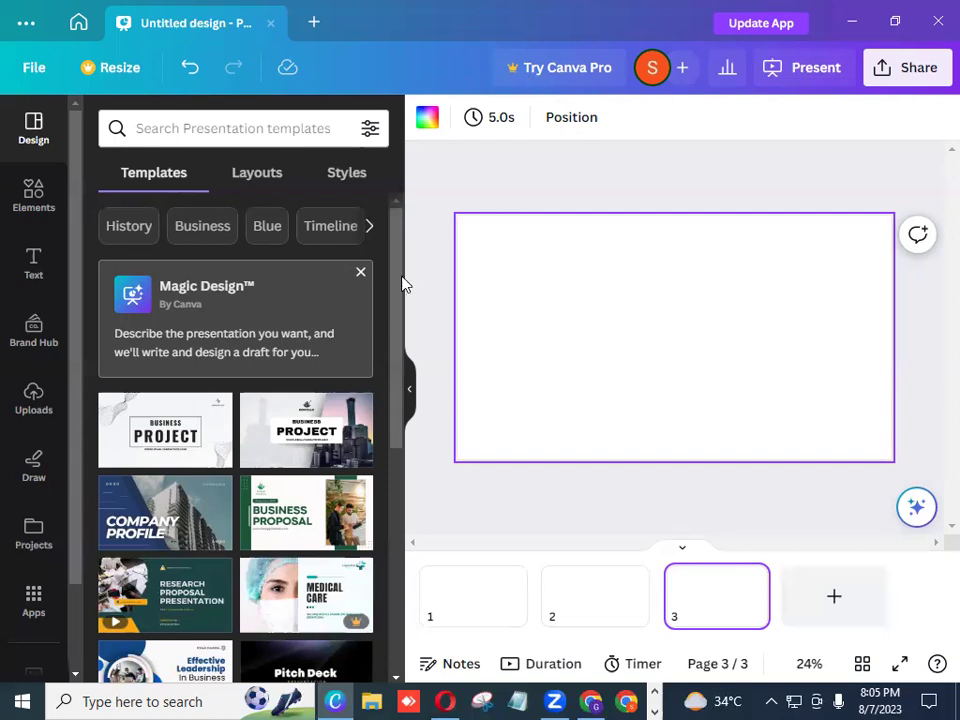
# - Switch back to Helium 10 in the browser and review the ASINs, basic filters and advanced filters of the Product Targeting search
pyautogui.hotkey('alt', 'Tab')
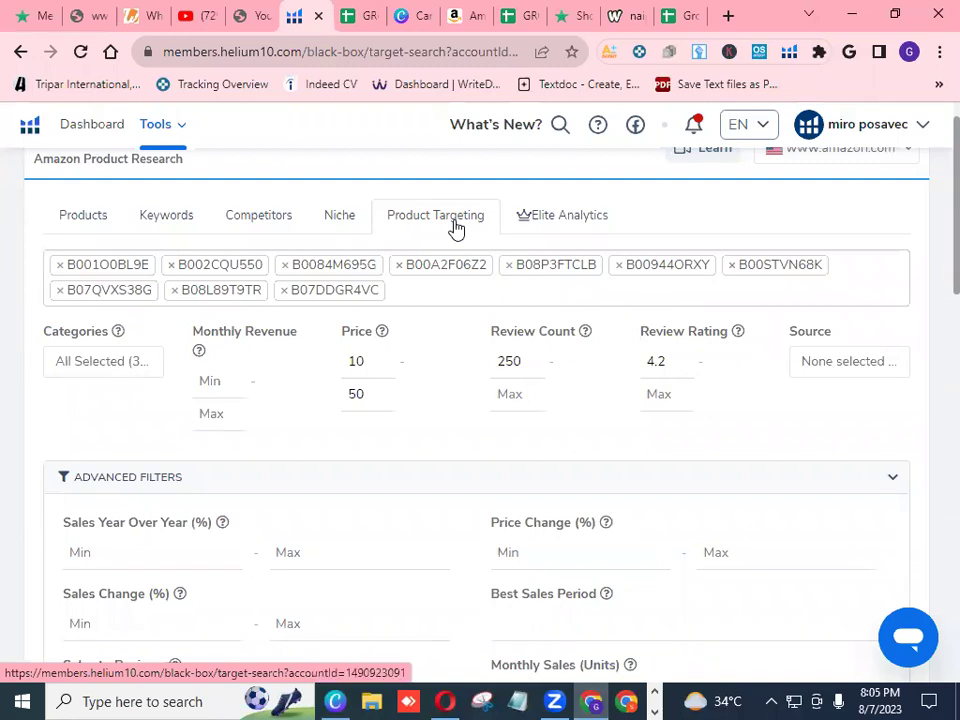
pyautogui.scroll(-3, 934, 306)
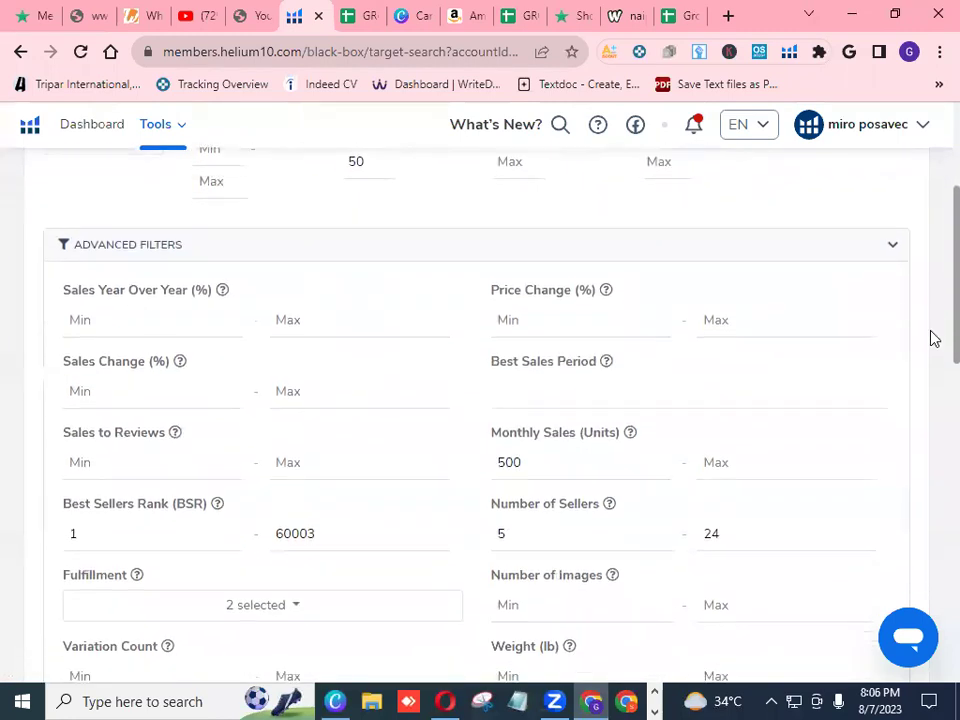
pyautogui.scroll(3, 930, 300)
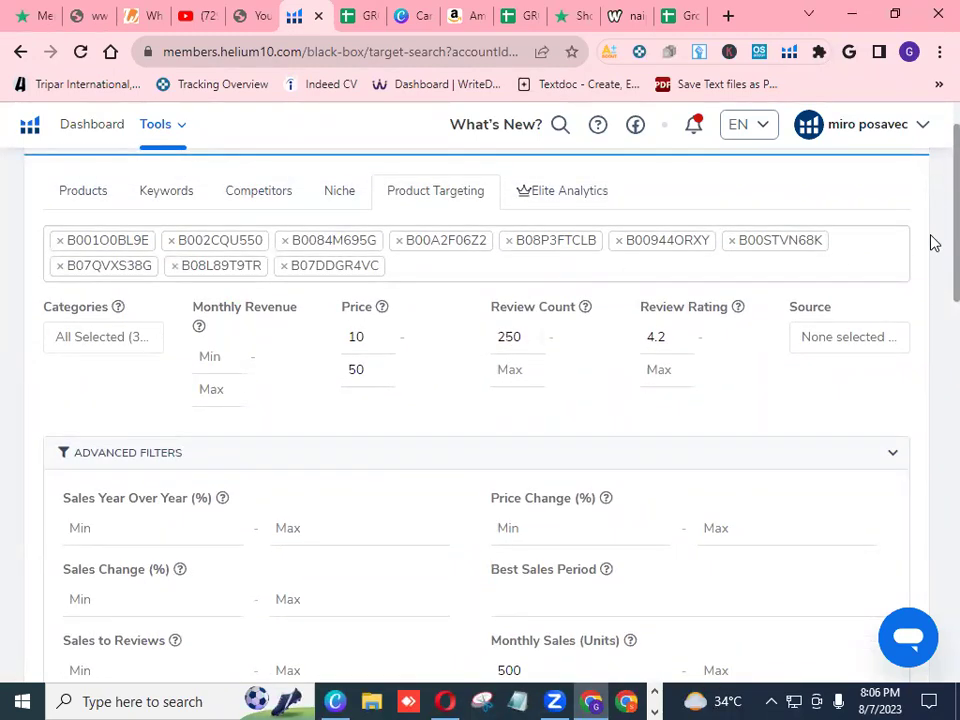
pyautogui.scroll(-3, 930, 243)
pyautogui.scroll(-2, 930, 329)
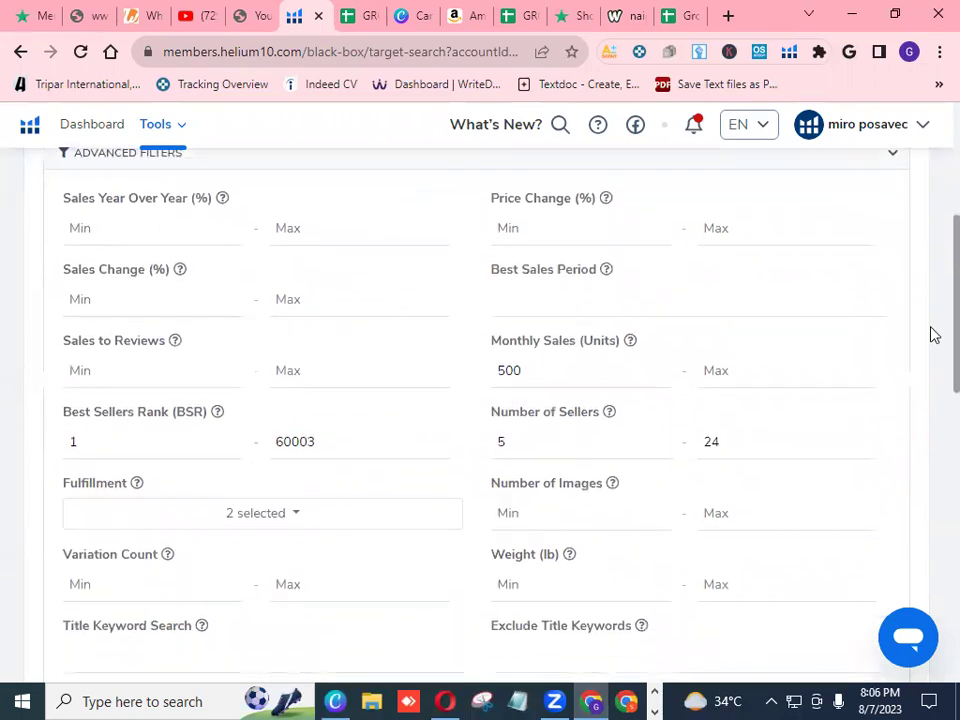
pyautogui.scroll(-2, 932, 360)
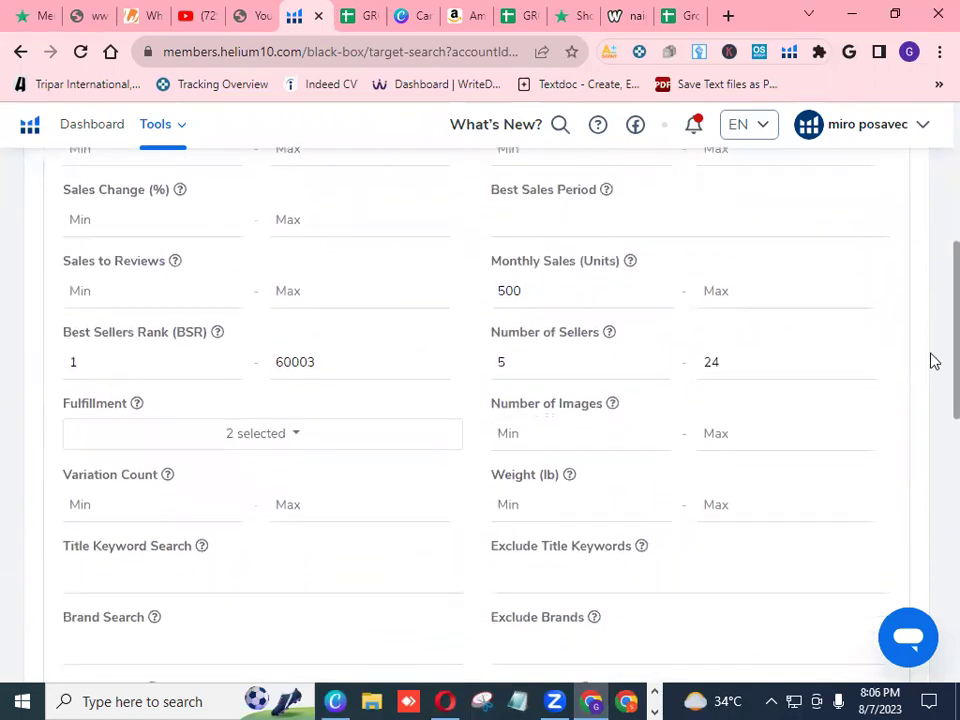
pyautogui.scroll(-2, 934, 380)
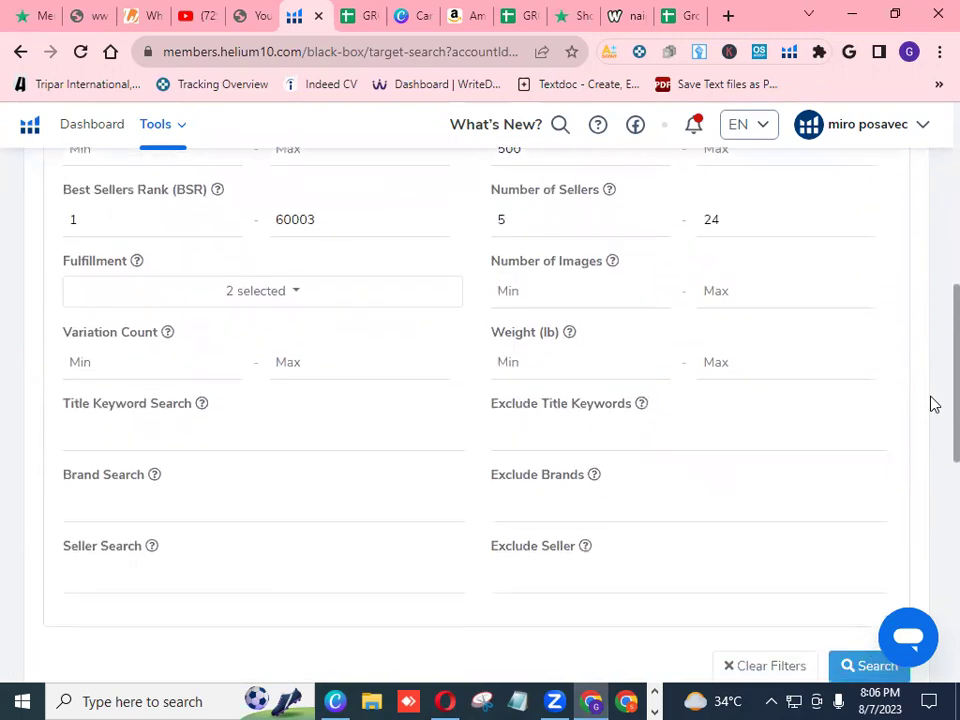
pyautogui.scroll(14, 930, 404)
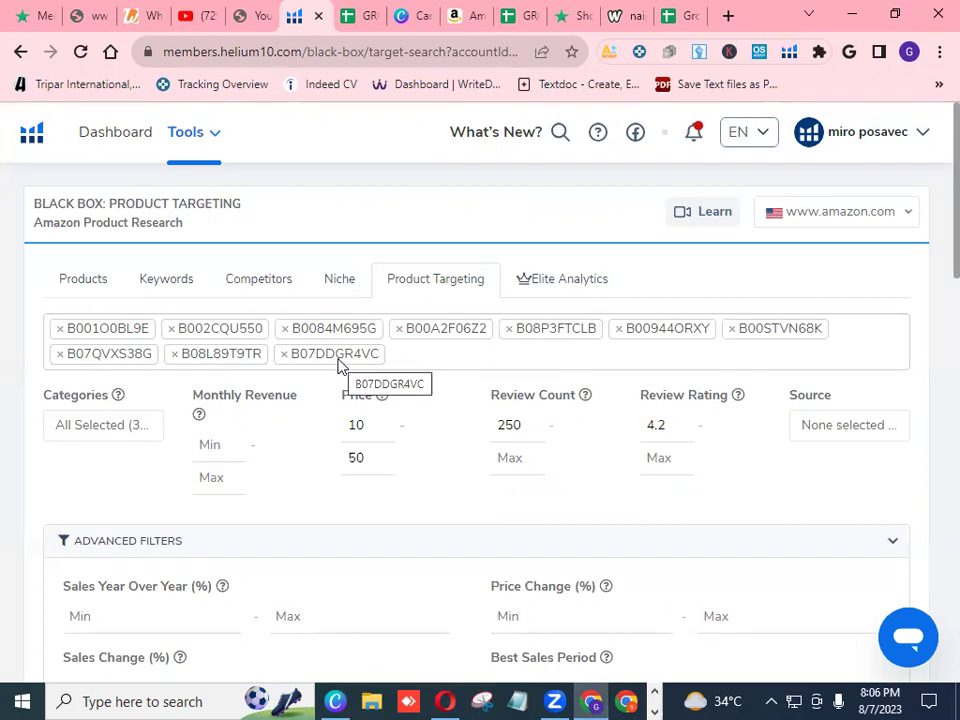
pyautogui.scroll(-1, 339, 364)
pyautogui.scroll(-1, 334, 296)
pyautogui.scroll(-3, 334, 303)
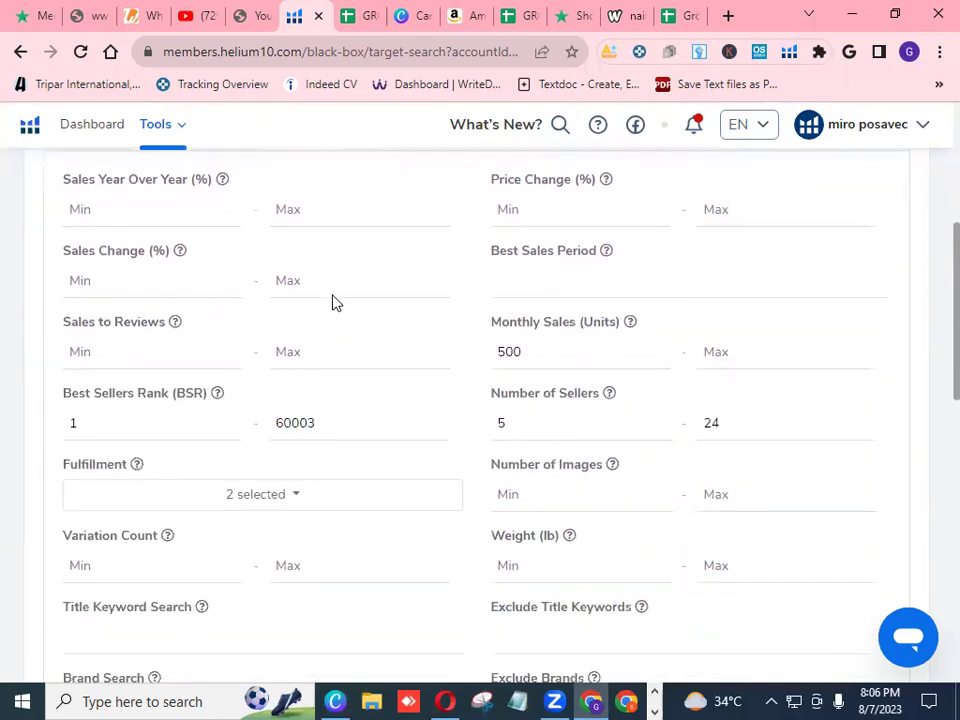
pyautogui.scroll(-1, 336, 303)
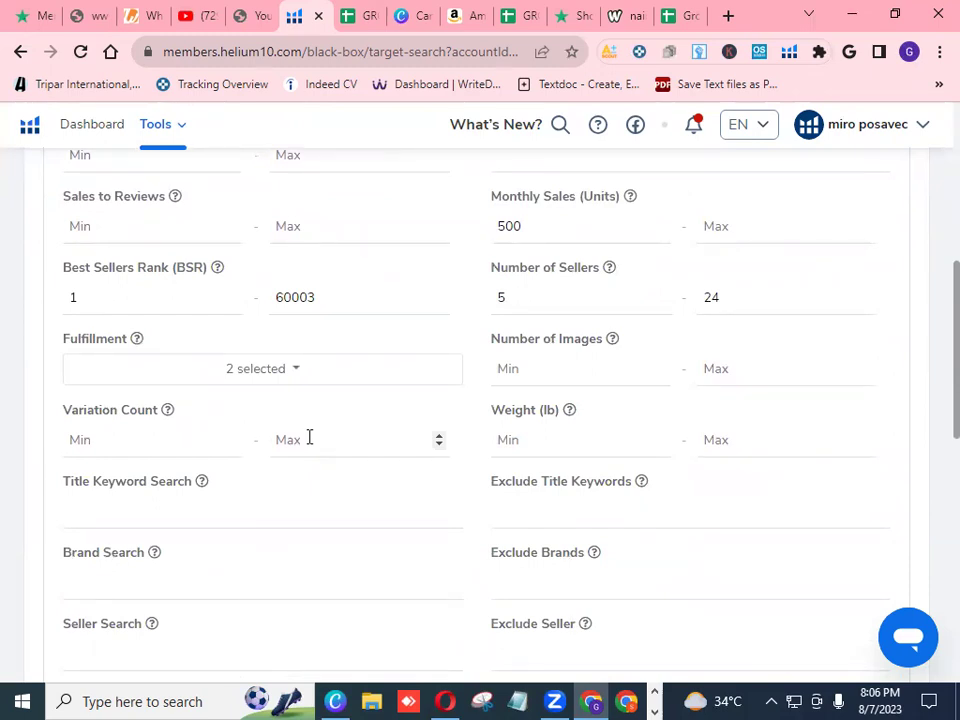
# - Review the Product Targeting results table, including sellers, price, monthly sales, revenue and BSR of the first product
pyautogui.scroll(-4, 307, 437)
pyautogui.scroll(-2, 309, 437)
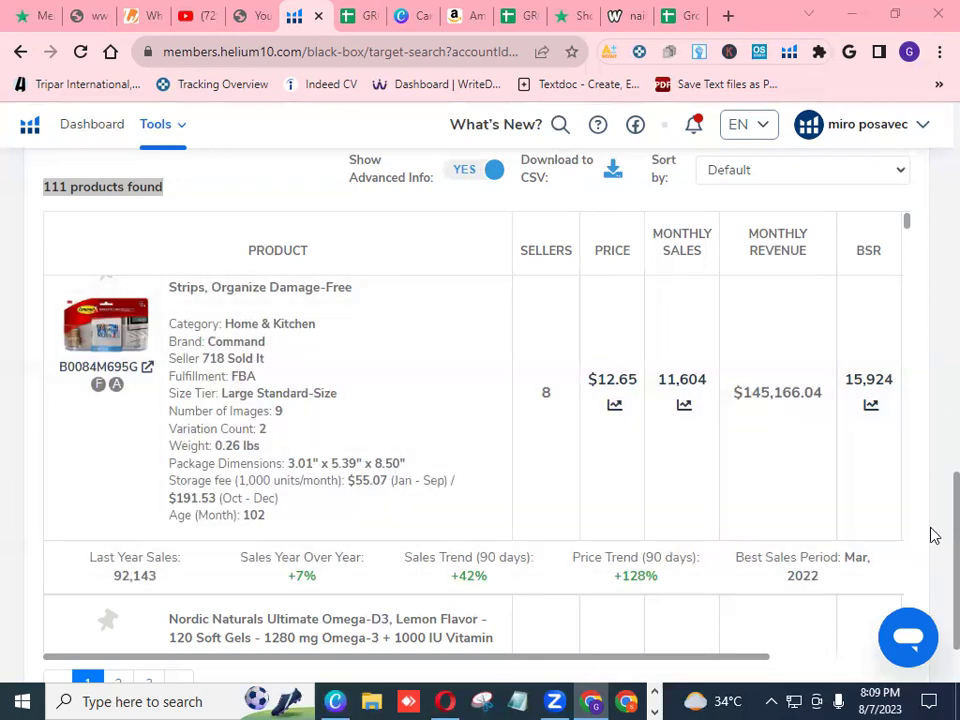
pyautogui.scroll(3, 930, 510)
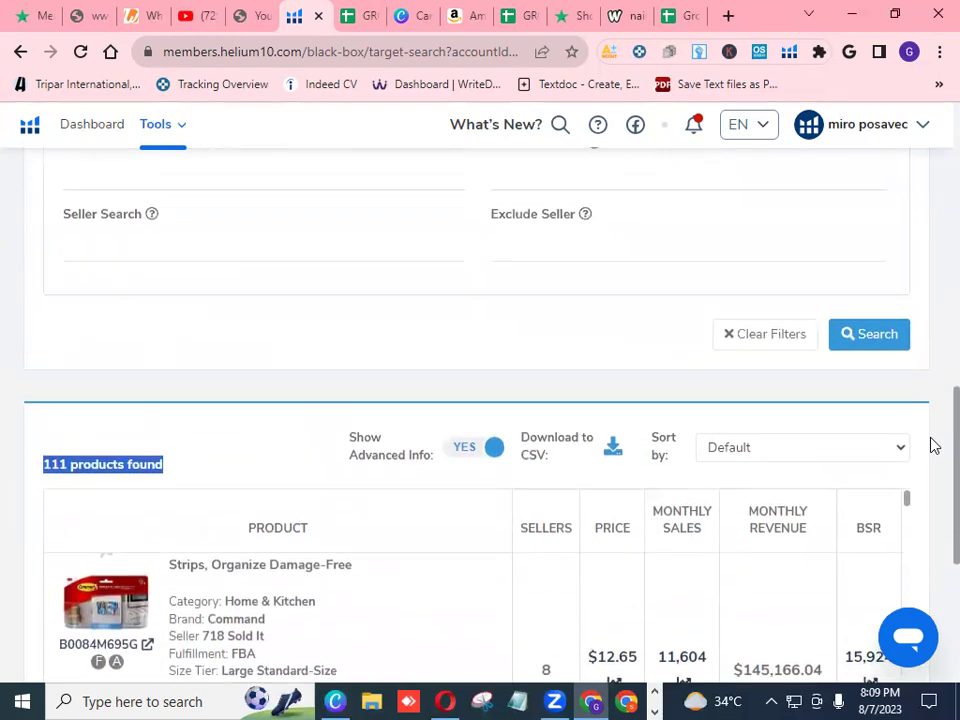
pyautogui.scroll(-4, 933, 445)
pyautogui.scroll(5, 930, 585)
pyautogui.scroll(1, 934, 394)
pyautogui.scroll(-4, 934, 476)
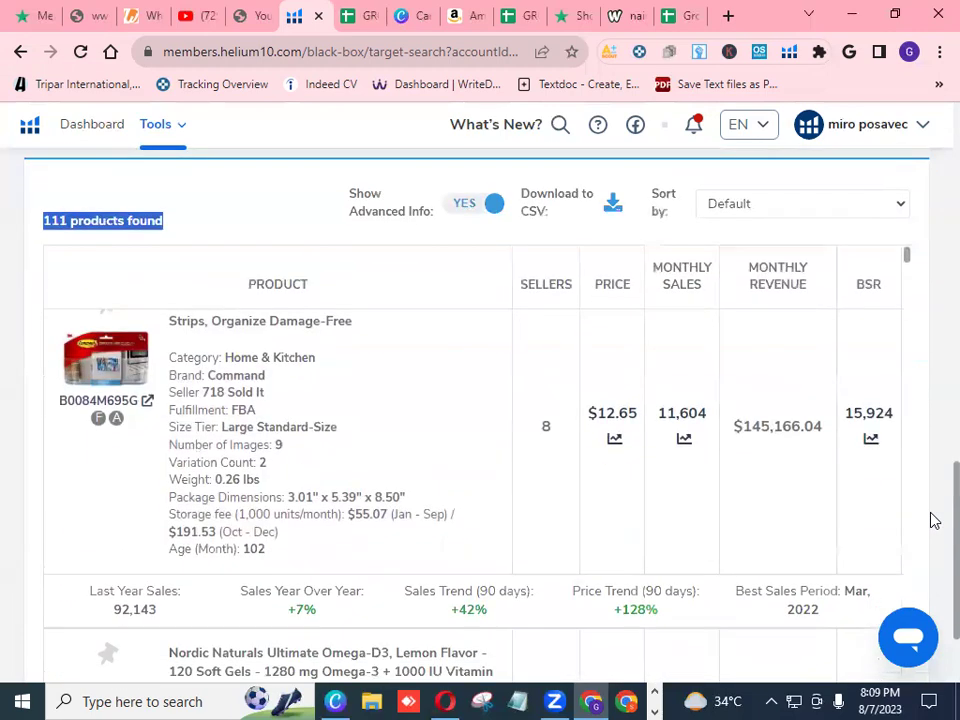
pyautogui.scroll(-1, 934, 520)
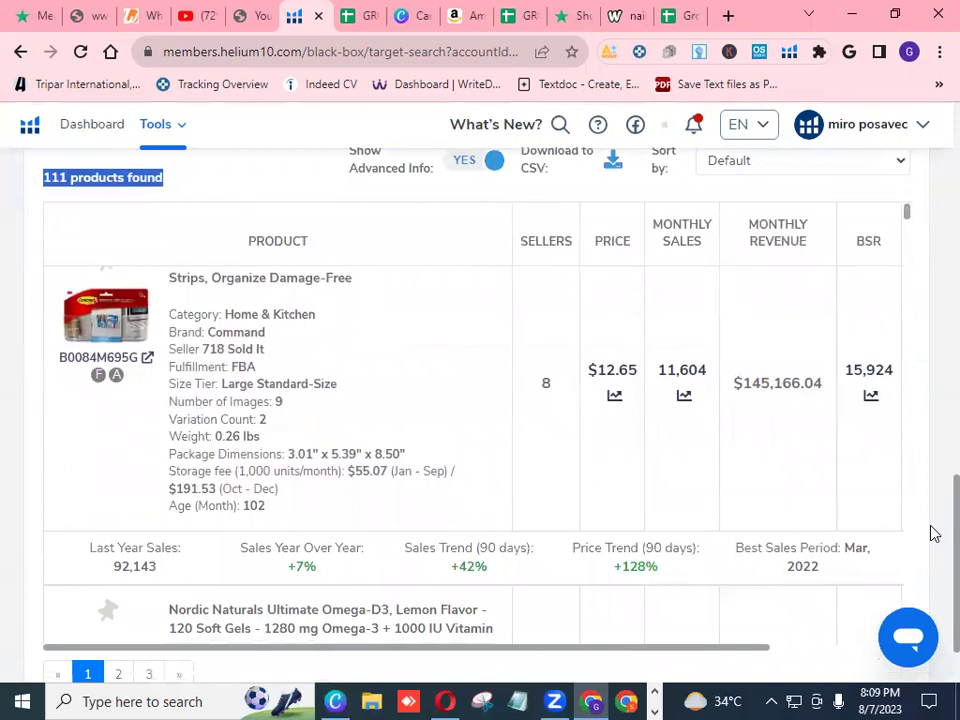
# - Set the maximum Best Sellers Rank to 60000 and the maximum number of sellers to 25 in the advanced filters
pyautogui.scroll(8, 930, 533)
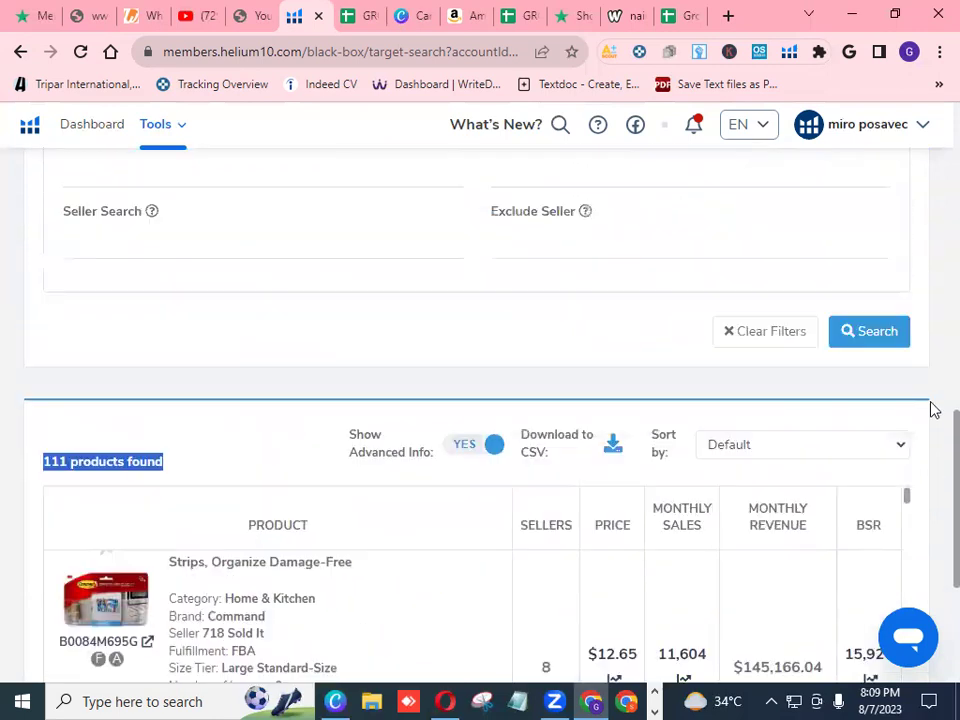
pyautogui.scroll(2, 931, 285)
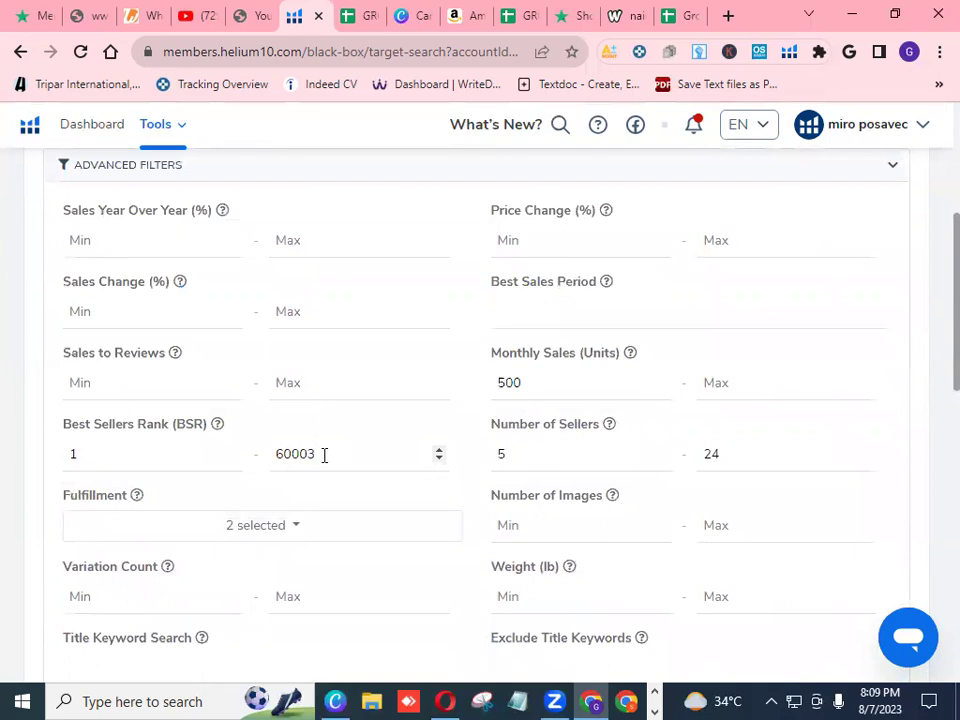
pyautogui.press('BackSpace')
pyautogui.write('0')
pyautogui.click(752, 454)
pyautogui.press('BackSpace')
pyautogui.write('5')
pyautogui.press('BackSpace')
pyautogui.write('4')
pyautogui.press('BackSpace')
pyautogui.write('5')
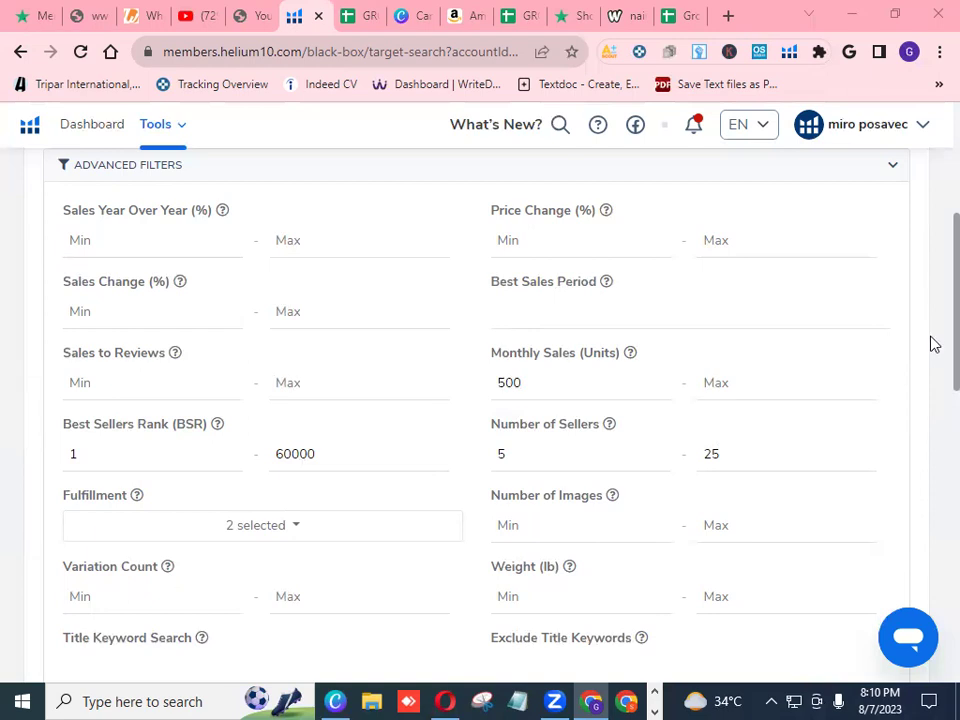
# - Open the Competitors search of Black Box
pyautogui.scroll(1, 930, 332)
pyautogui.scroll(3, 930, 332)
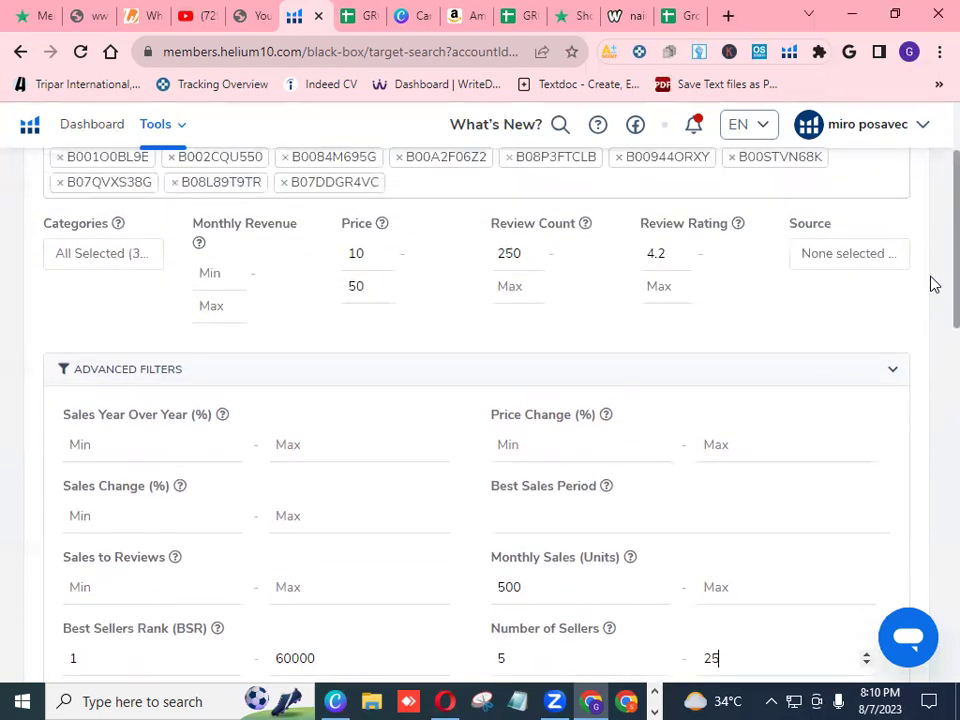
pyautogui.scroll(3, 931, 278)
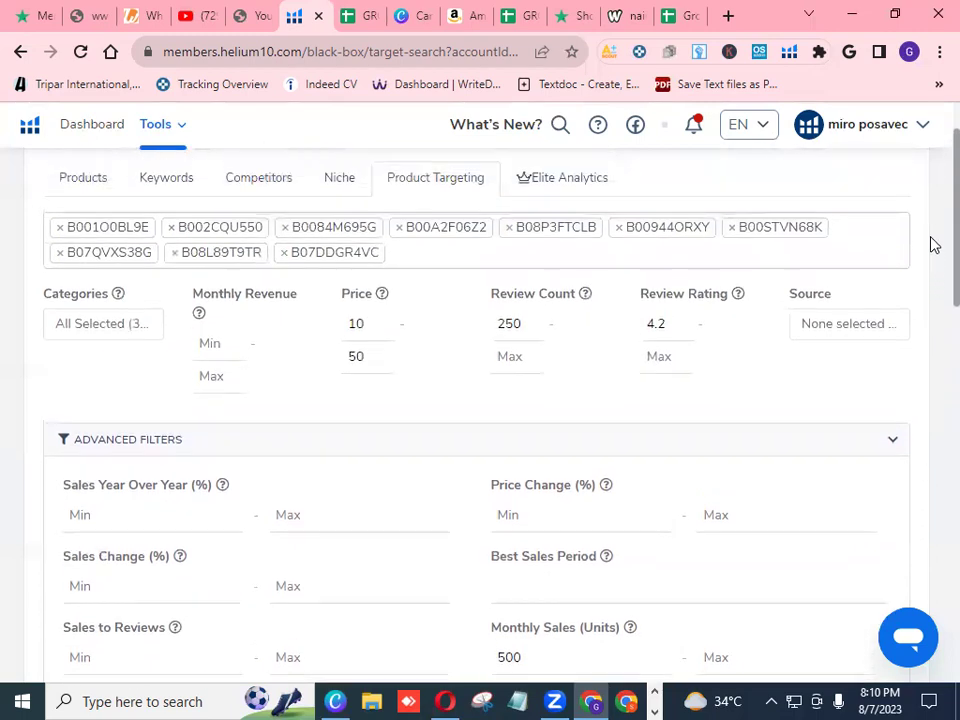
pyautogui.click(224, 259)
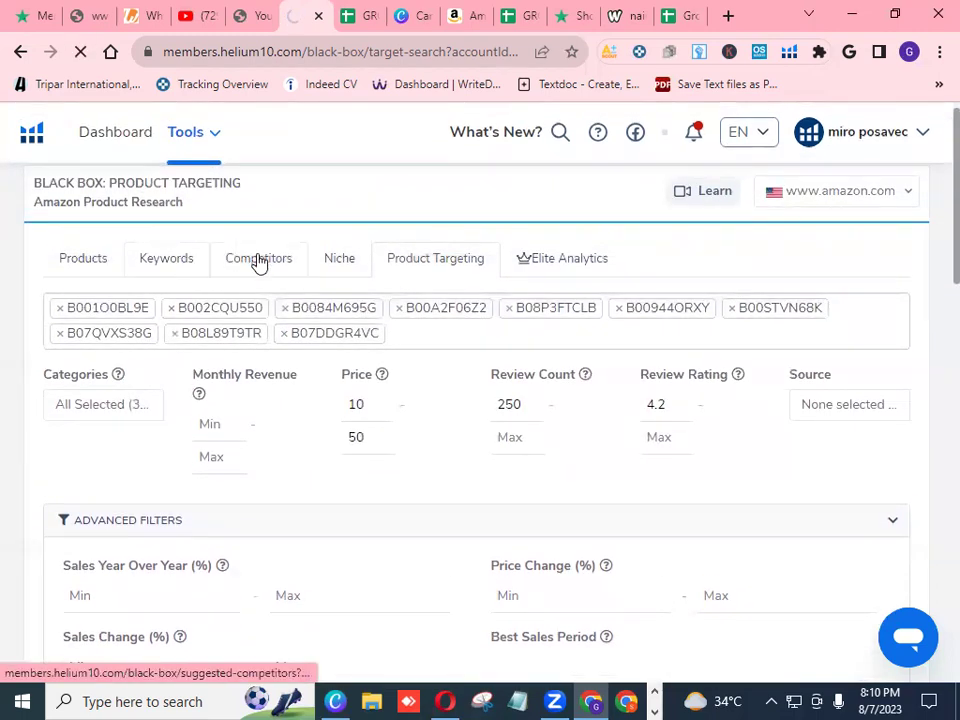